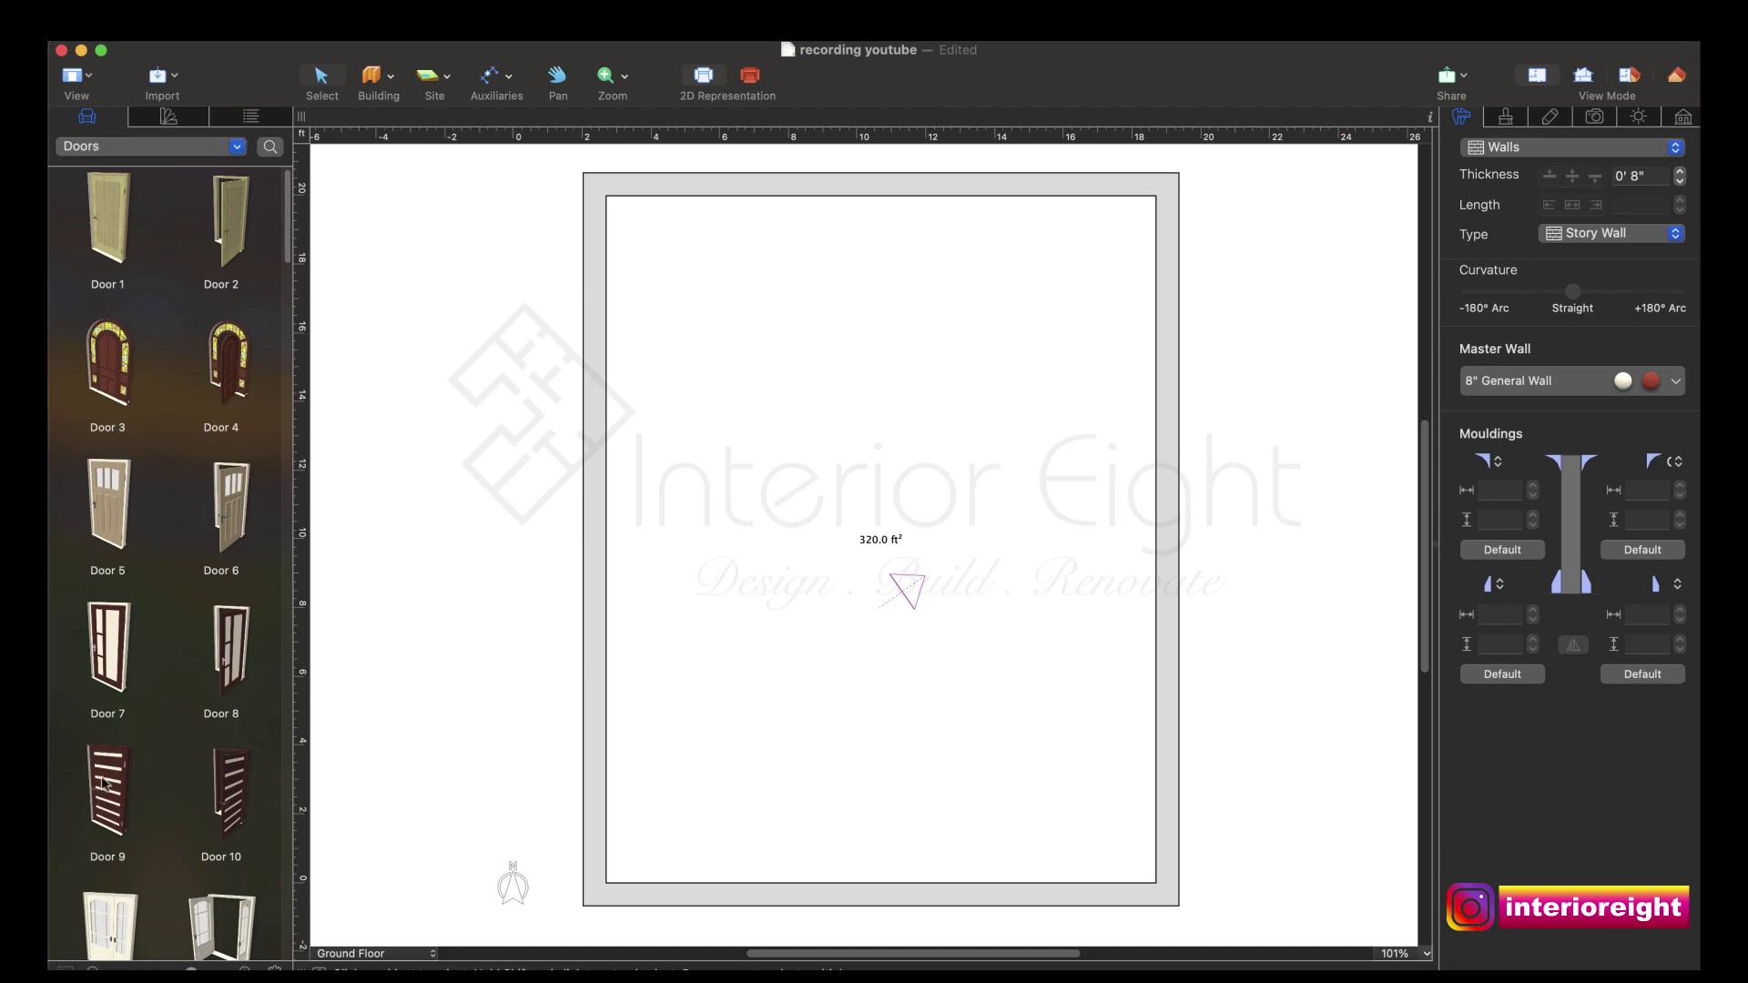
# Step: Place Door 9 in the plan's left wall beside the lower corner and flip it so its hinge sits at the corner end
pyautogui.moveTo(108, 797); pyautogui.dragTo(589, 812)
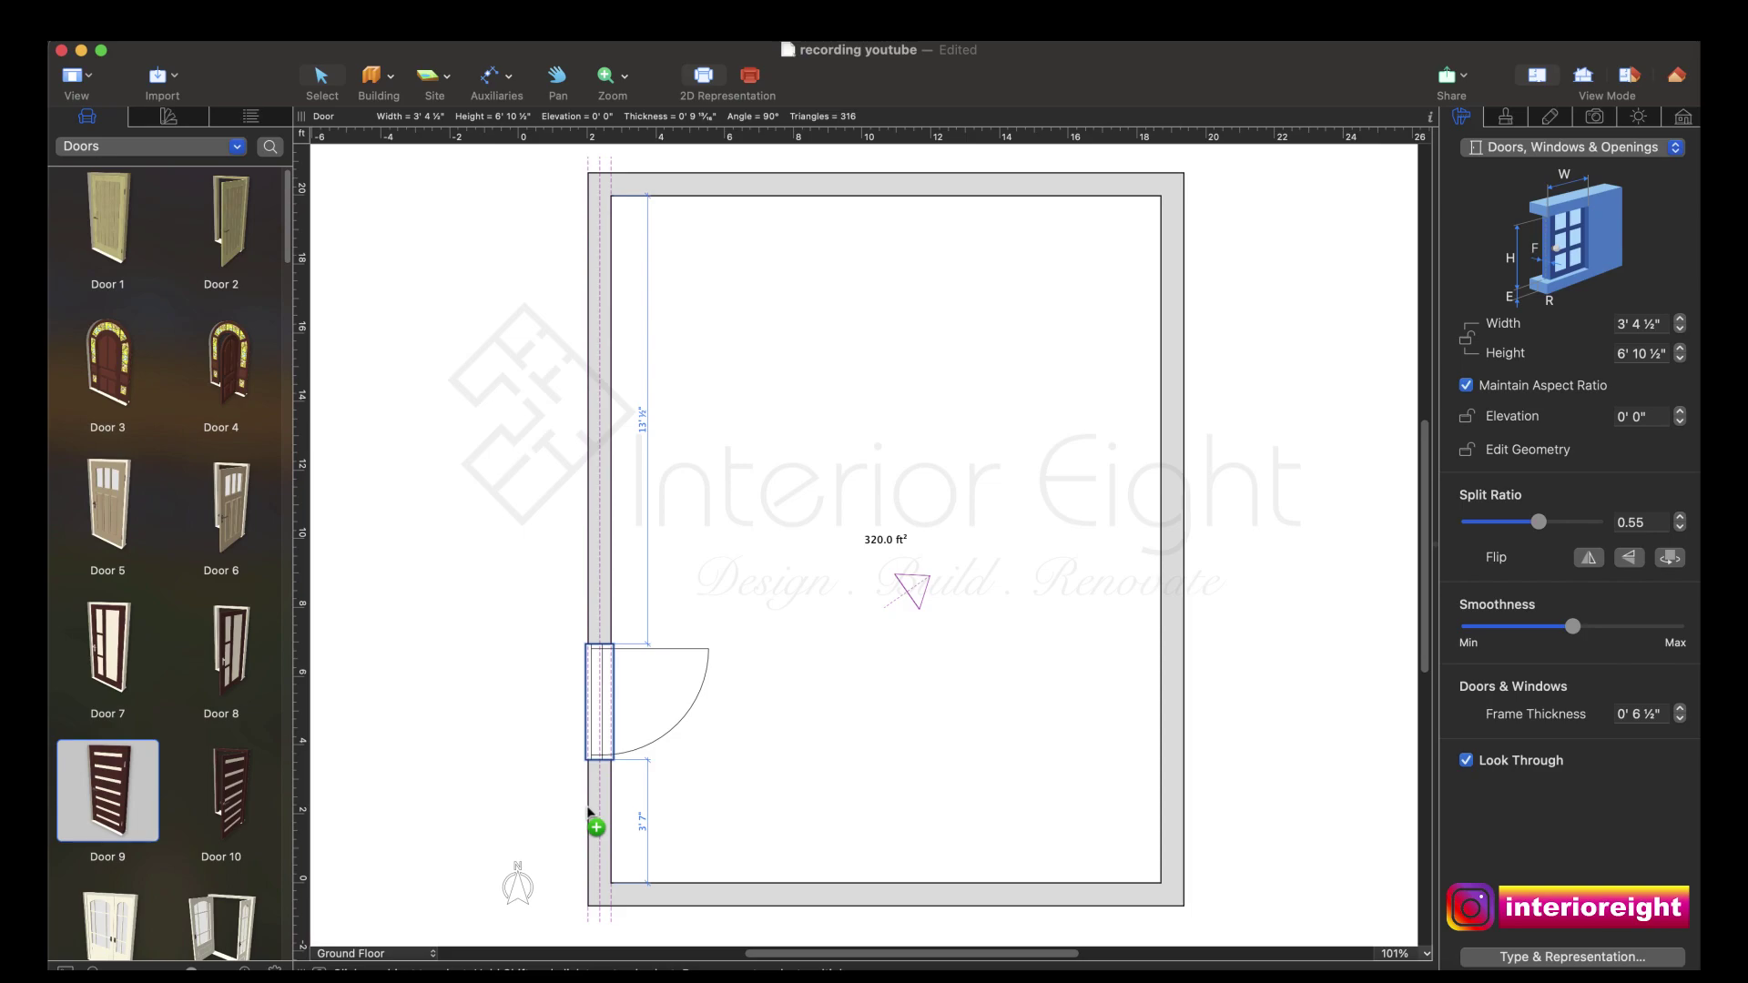
pyautogui.moveTo(587, 813); pyautogui.dragTo(599, 876)
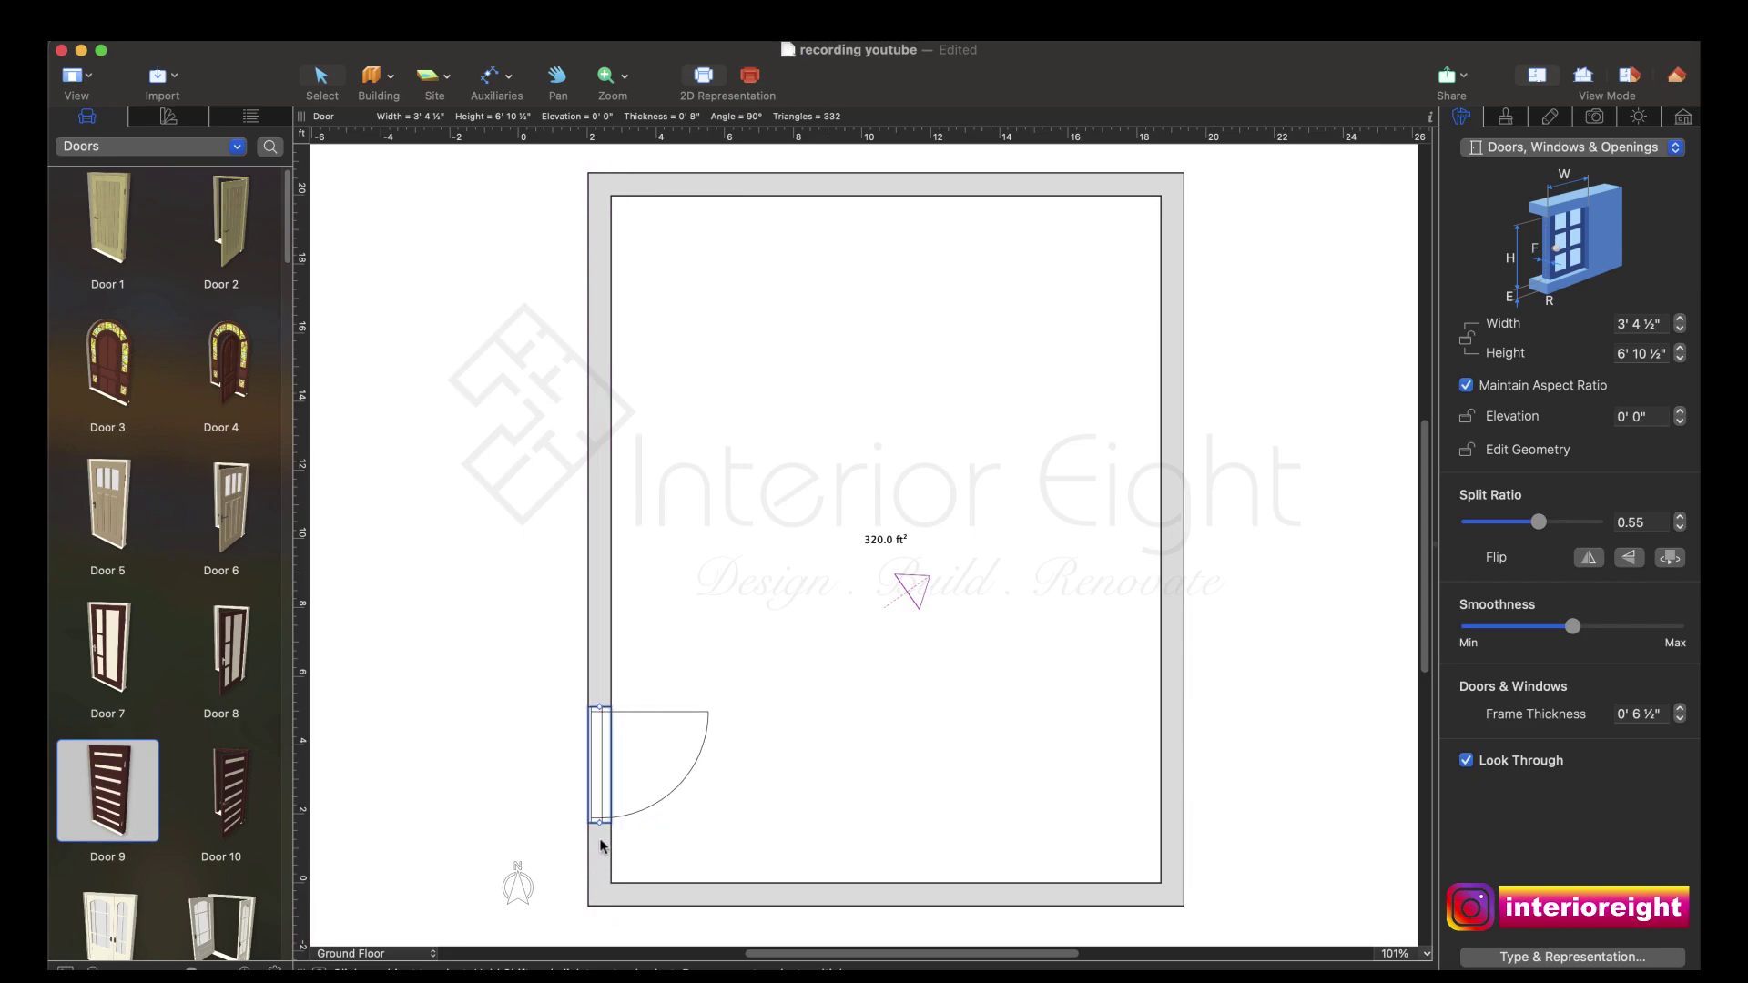
pyautogui.scroll(3, 601, 845)
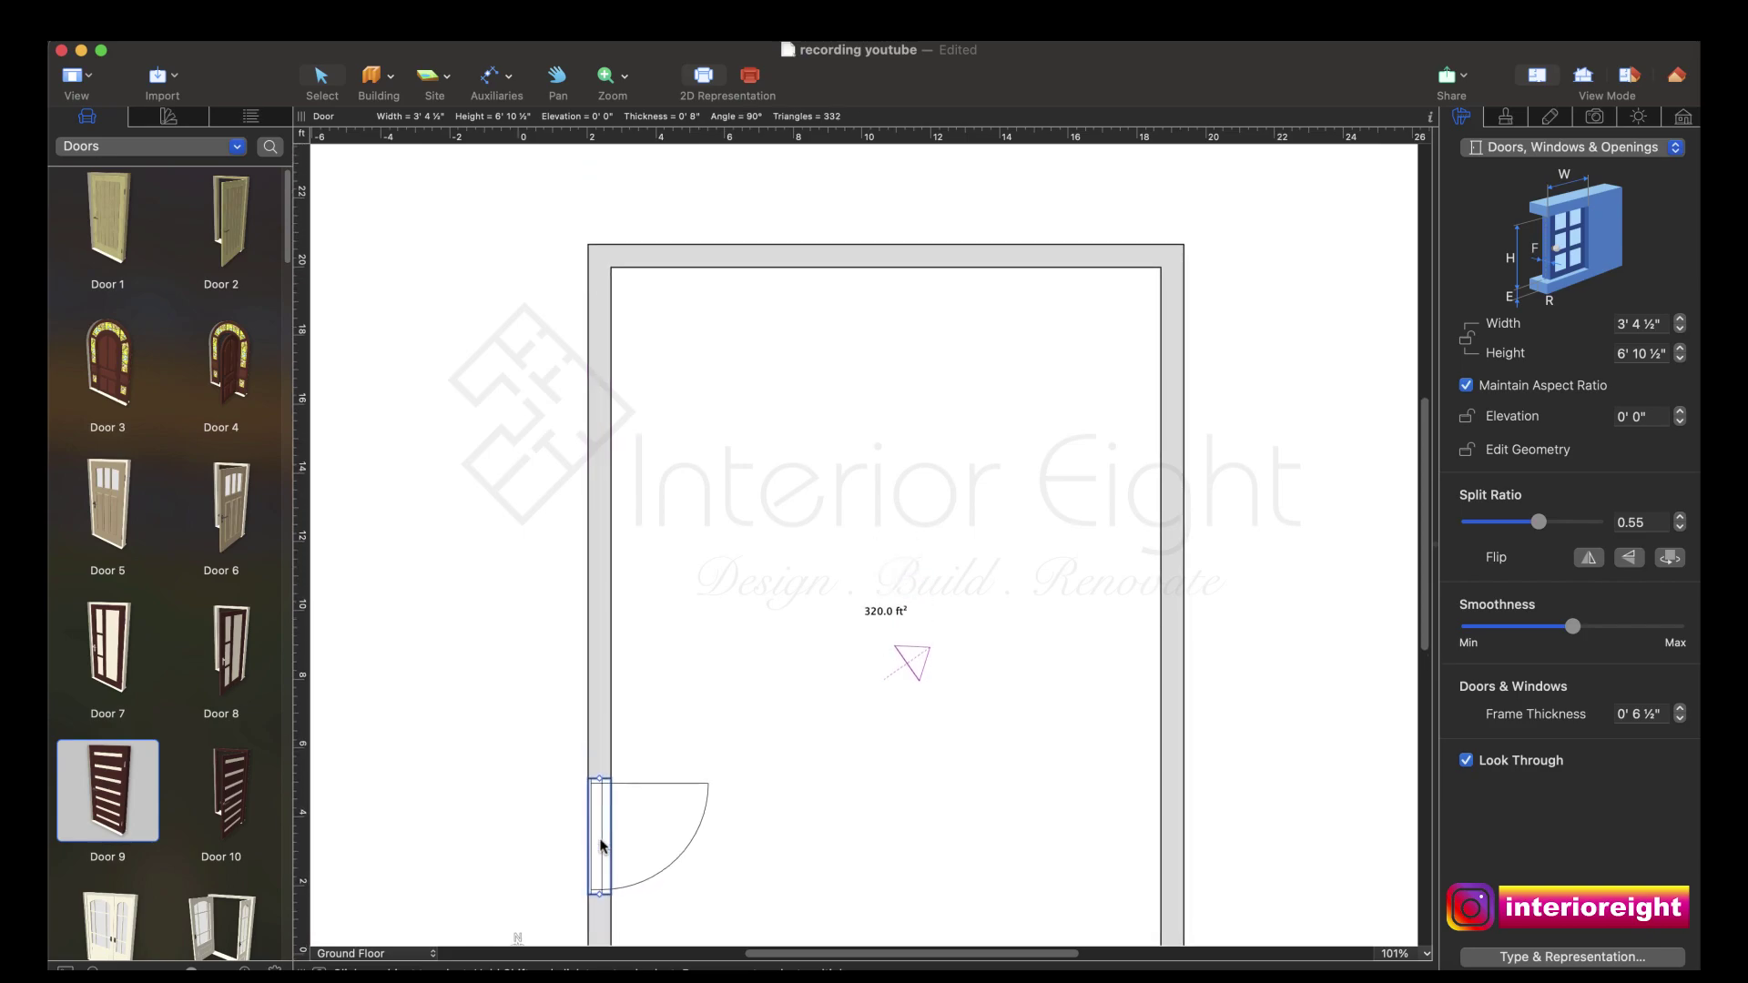
pyautogui.scroll(-4, 601, 845)
pyautogui.scroll(2, 600, 845)
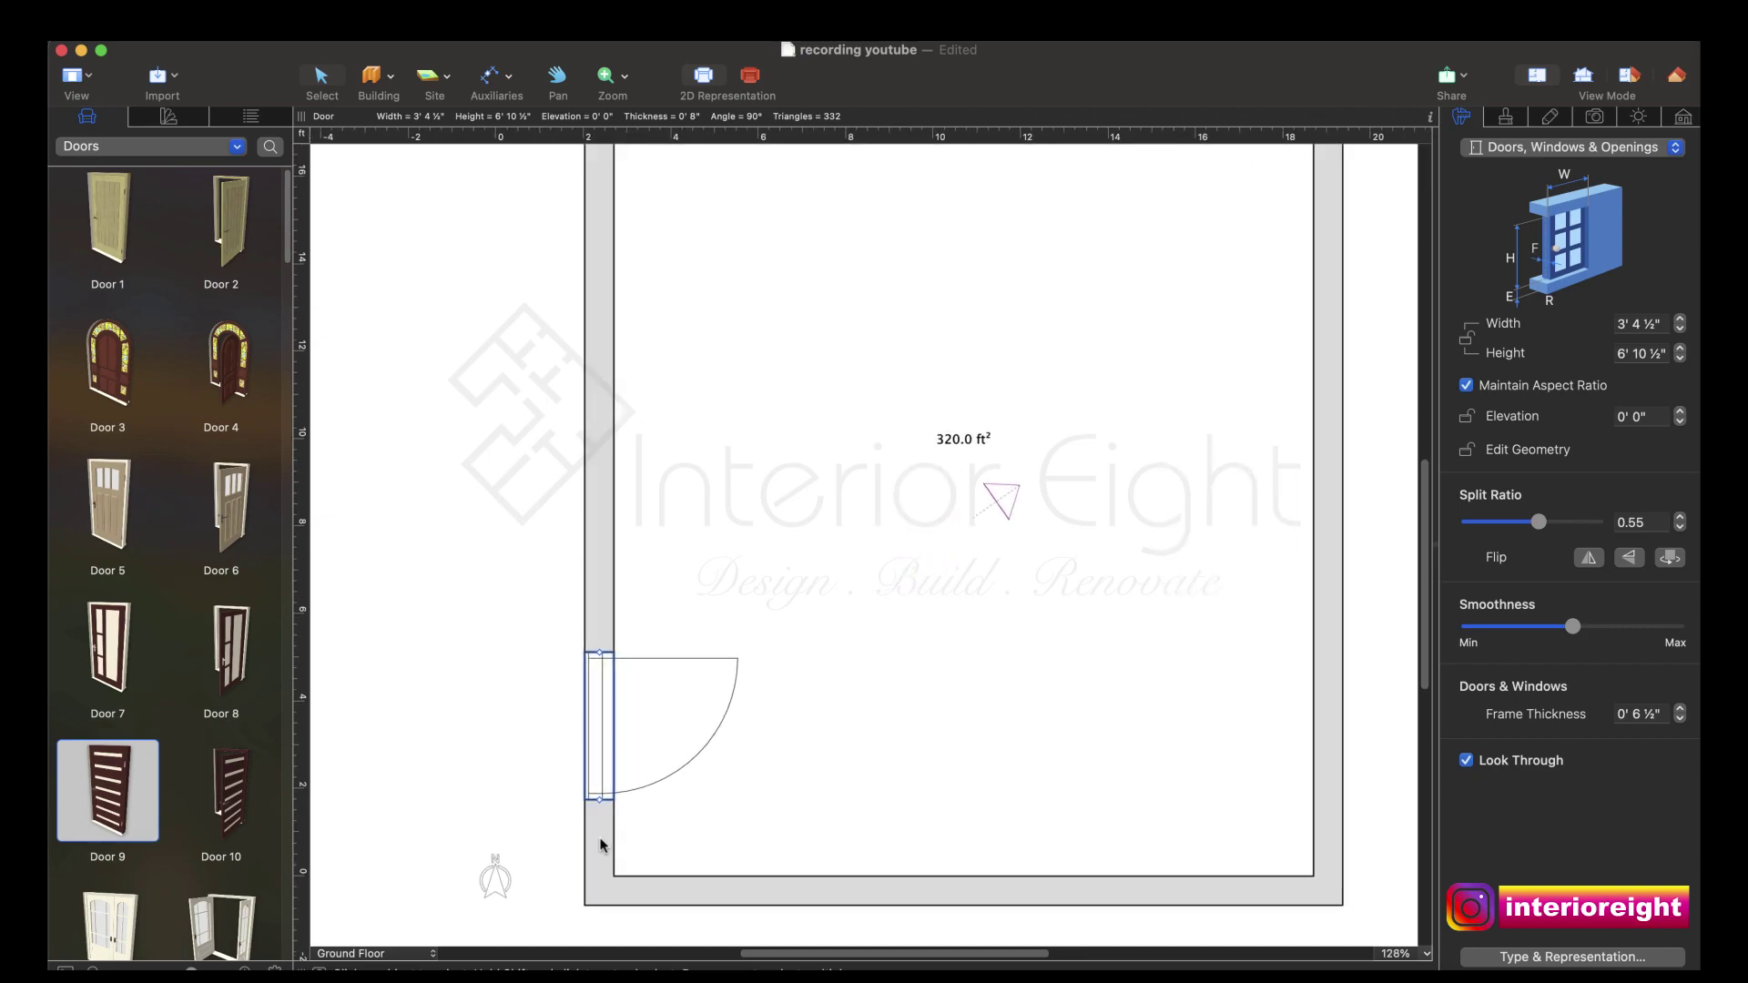
pyautogui.scroll(5, 629, 691)
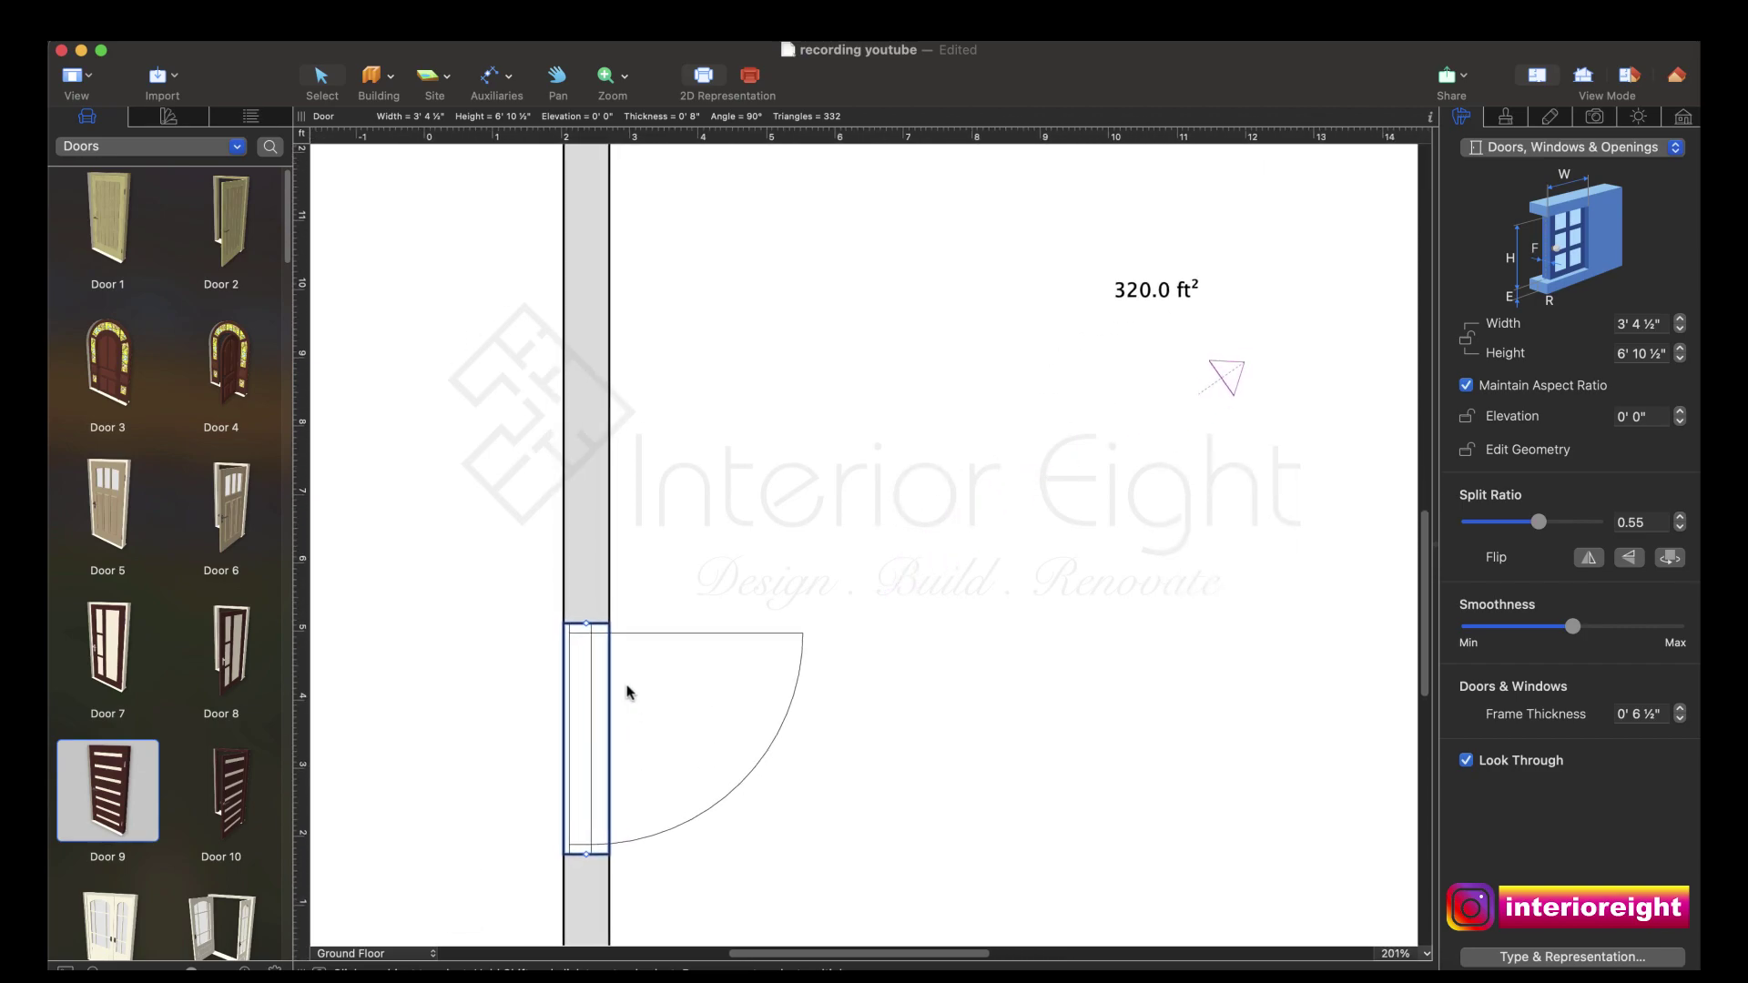
pyautogui.scroll(-4, 628, 692)
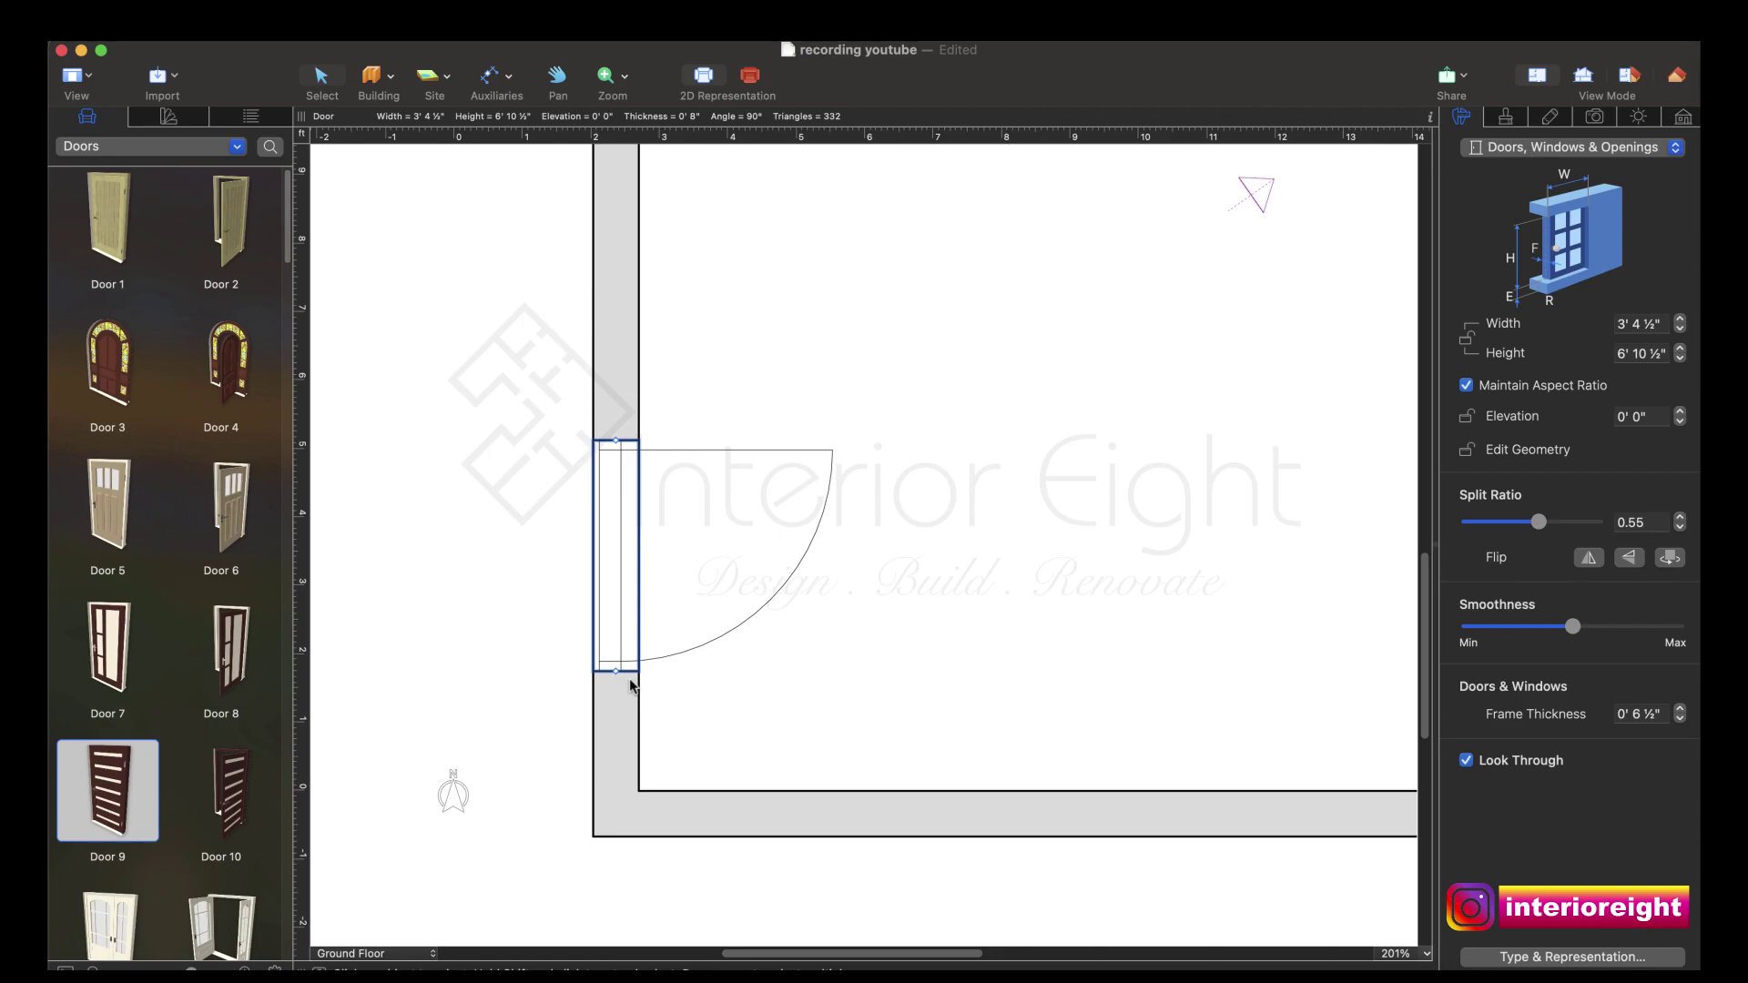
pyautogui.moveTo(624, 580); pyautogui.dragTo(630, 657)
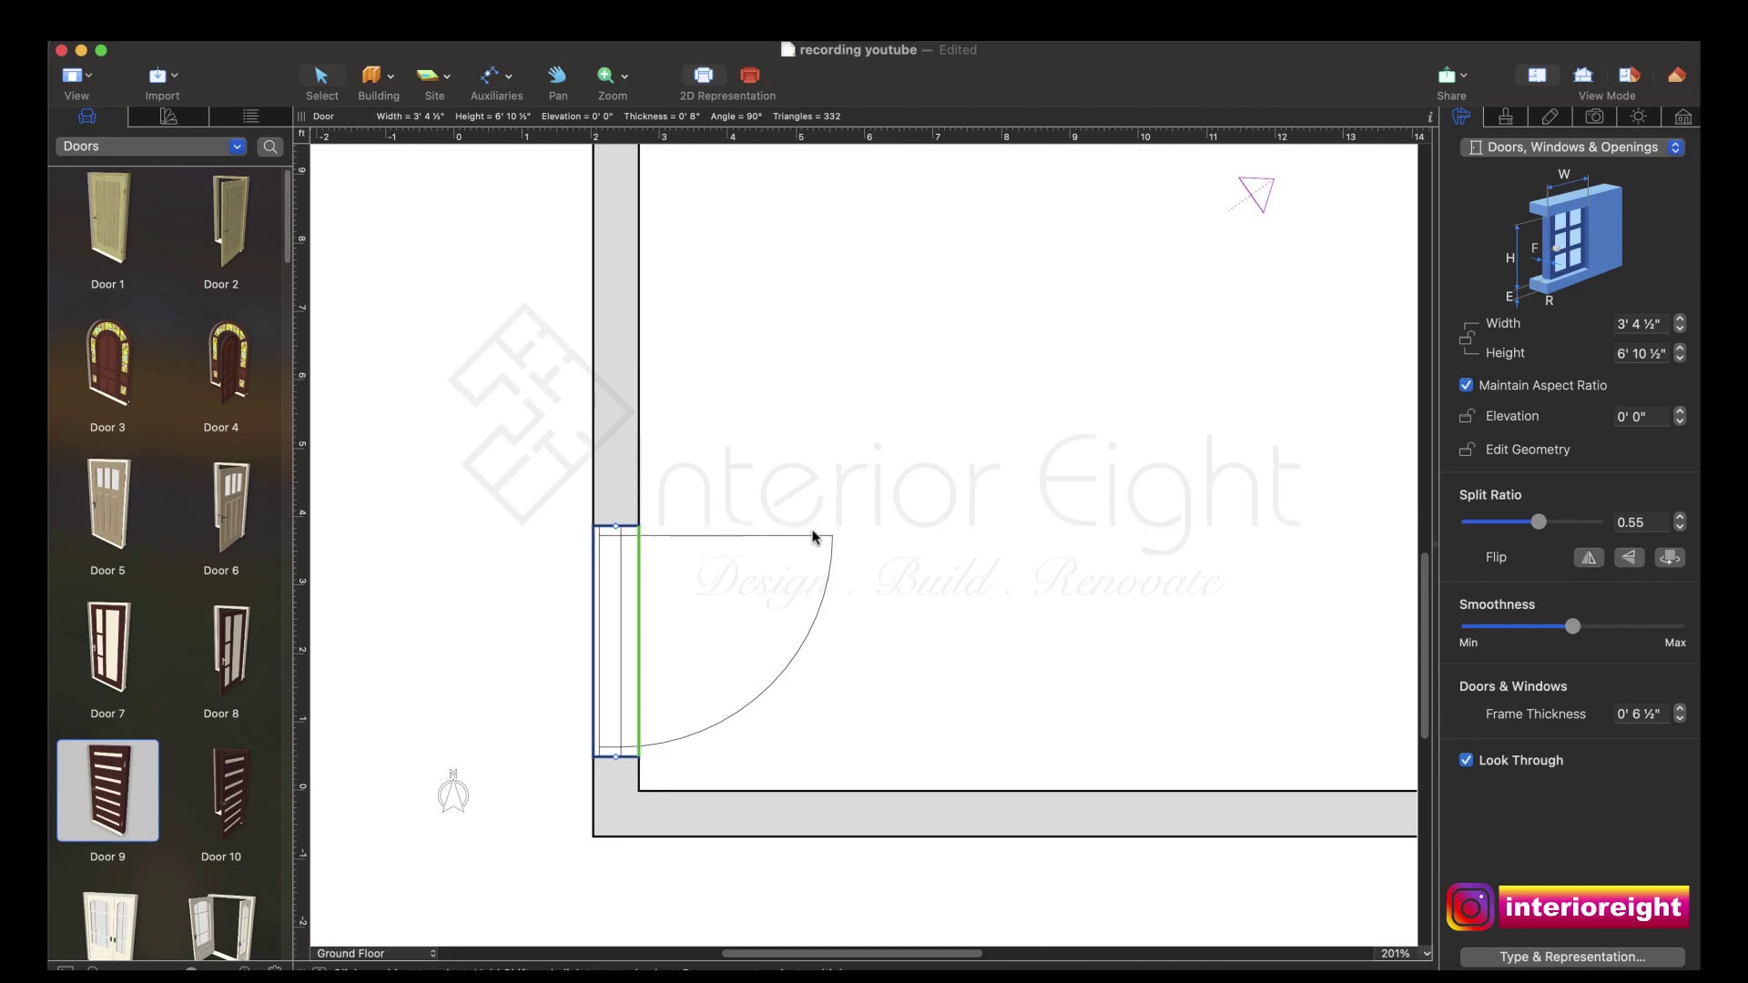
pyautogui.click(1589, 558)
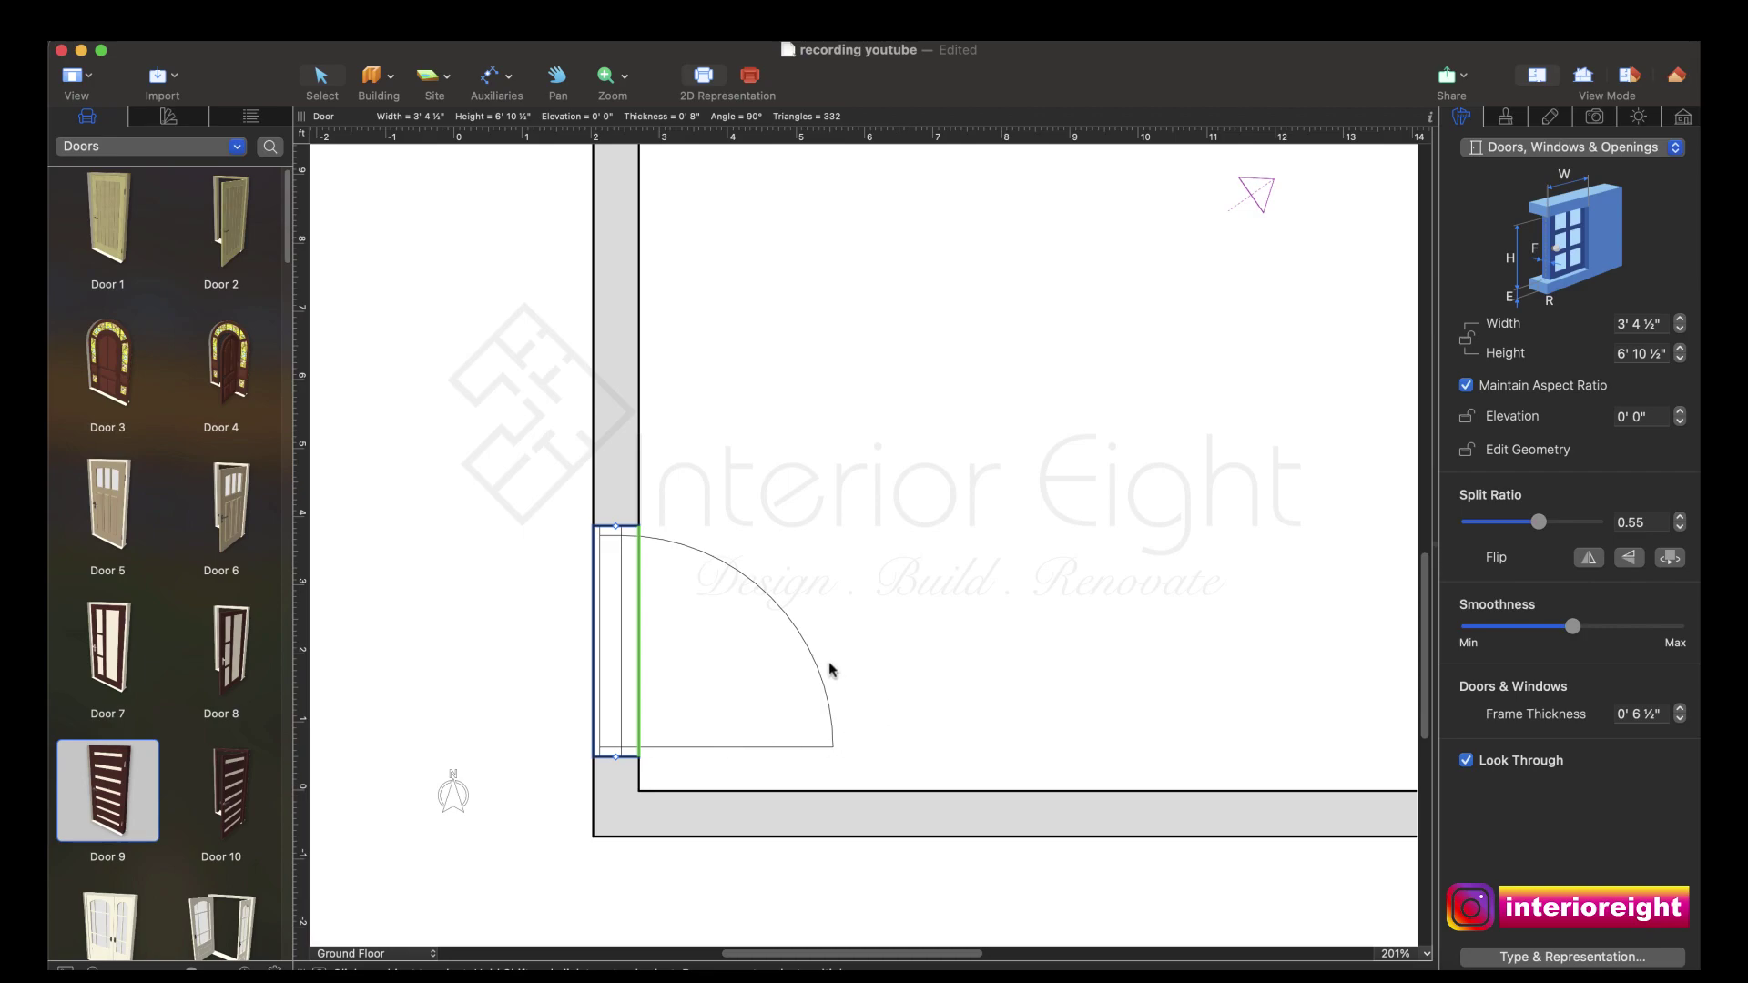
# Step: In the 3D view, stop maintaining the door's aspect ratio and set its width to 3' and height to 7'
pyautogui.scroll(-10, 819, 683)
pyautogui.scroll(2, 801, 689)
pyautogui.scroll(3, 801, 689)
pyautogui.scroll(-1, 801, 689)
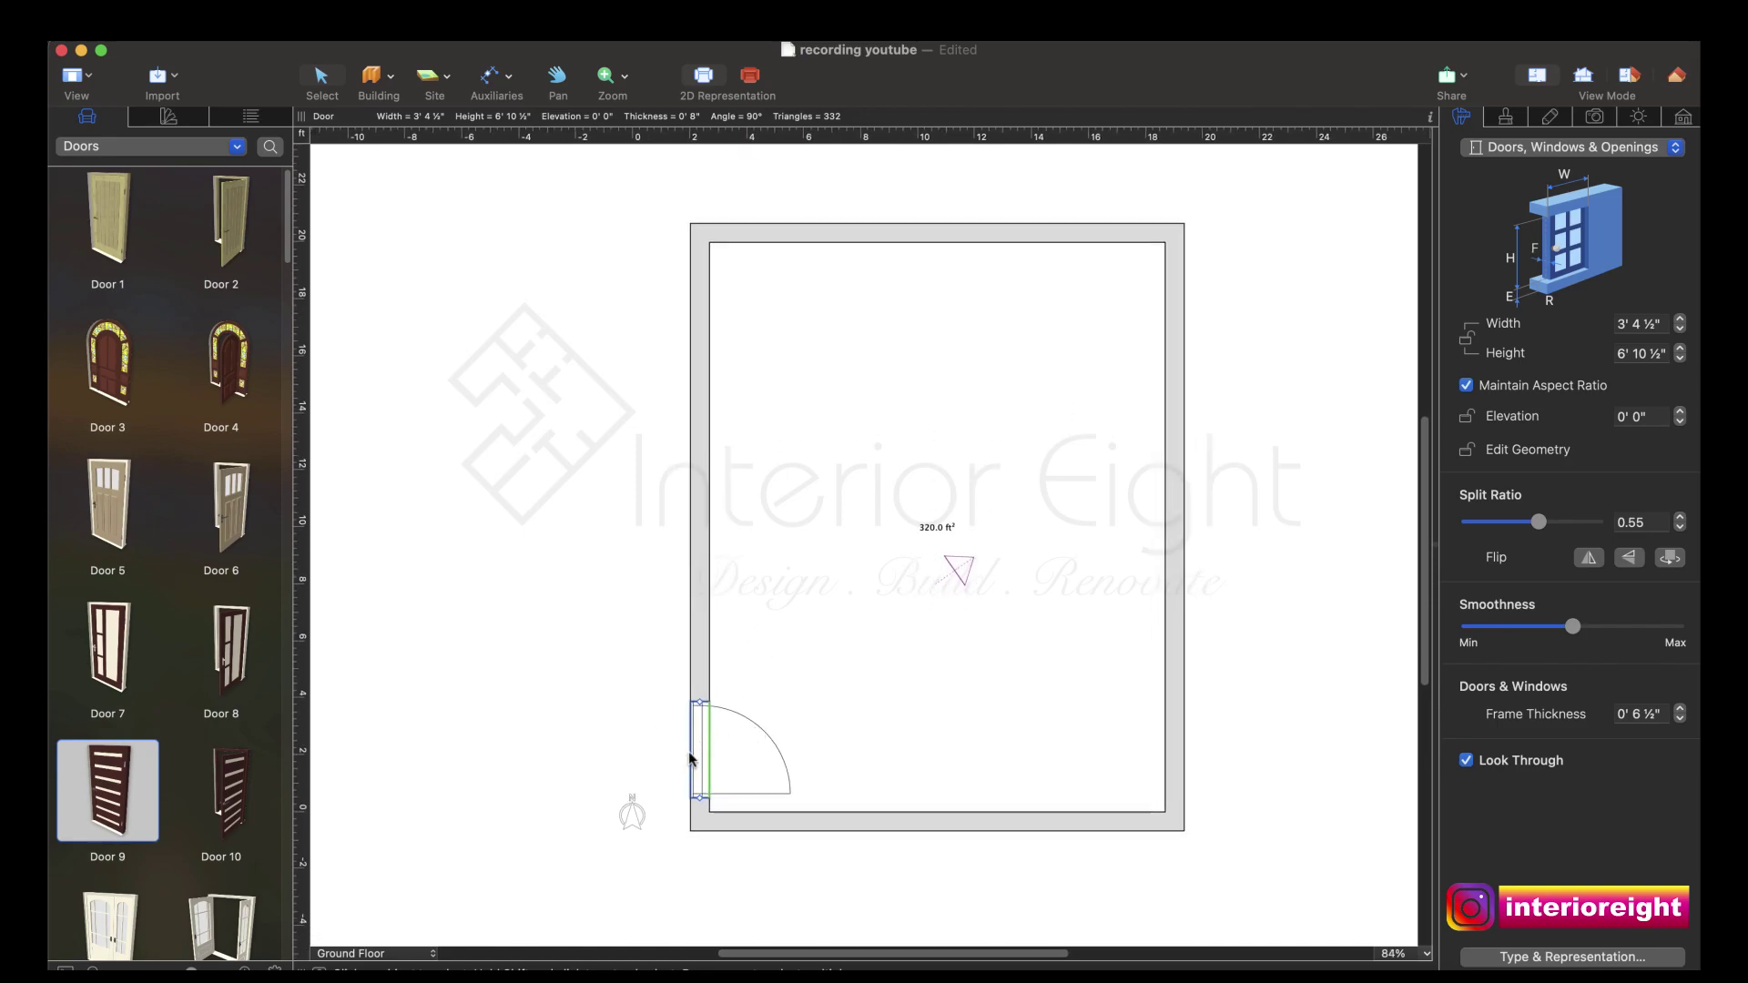
pyautogui.click(1680, 77)
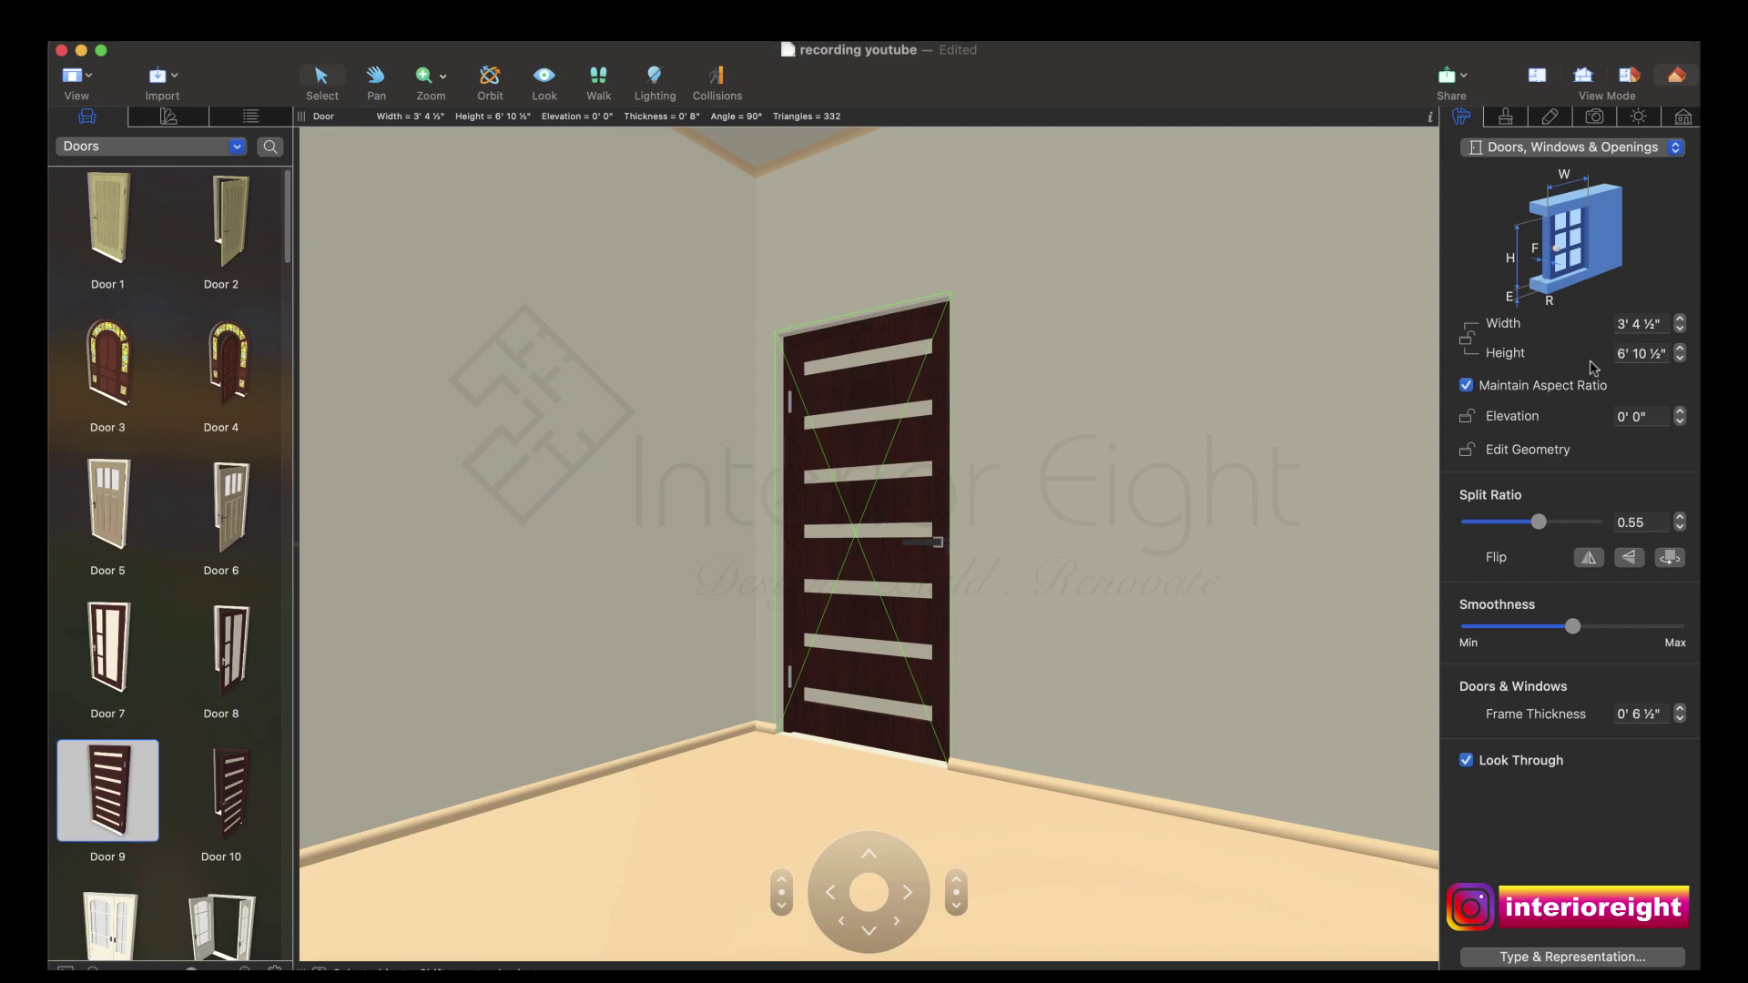
pyautogui.click(1466, 386)
pyautogui.click(1637, 330)
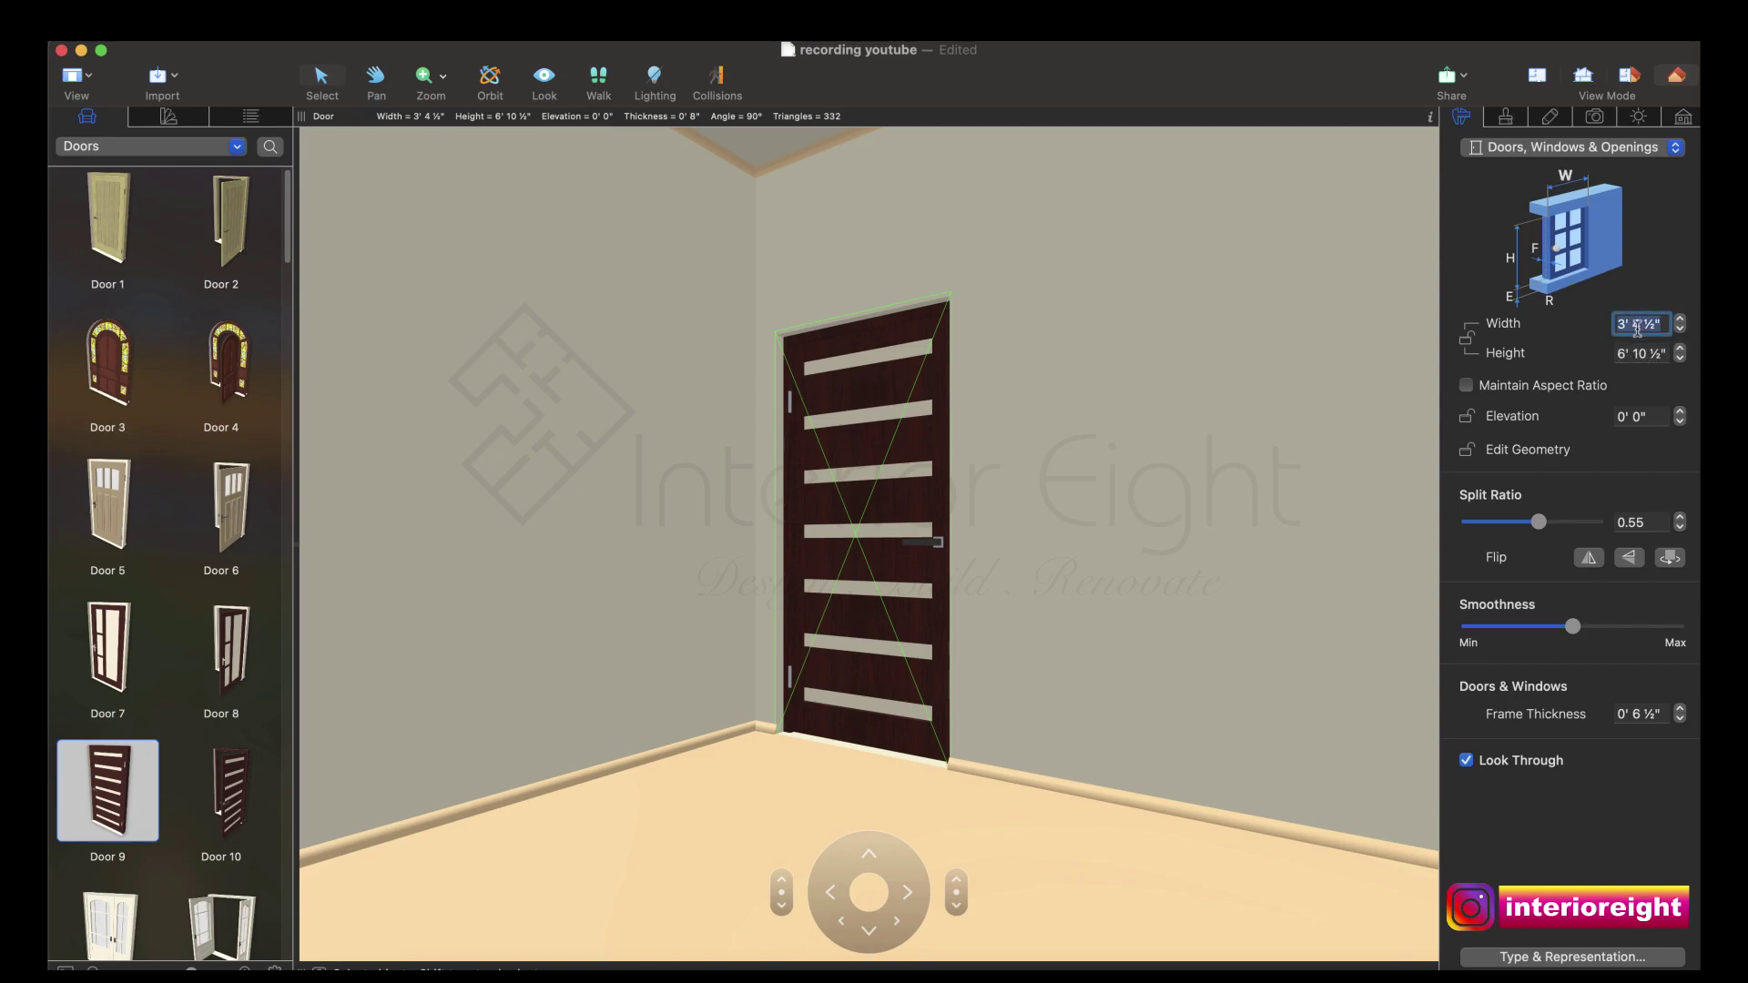
pyautogui.write('3')
pyautogui.press('Return')
pyautogui.click(1649, 359)
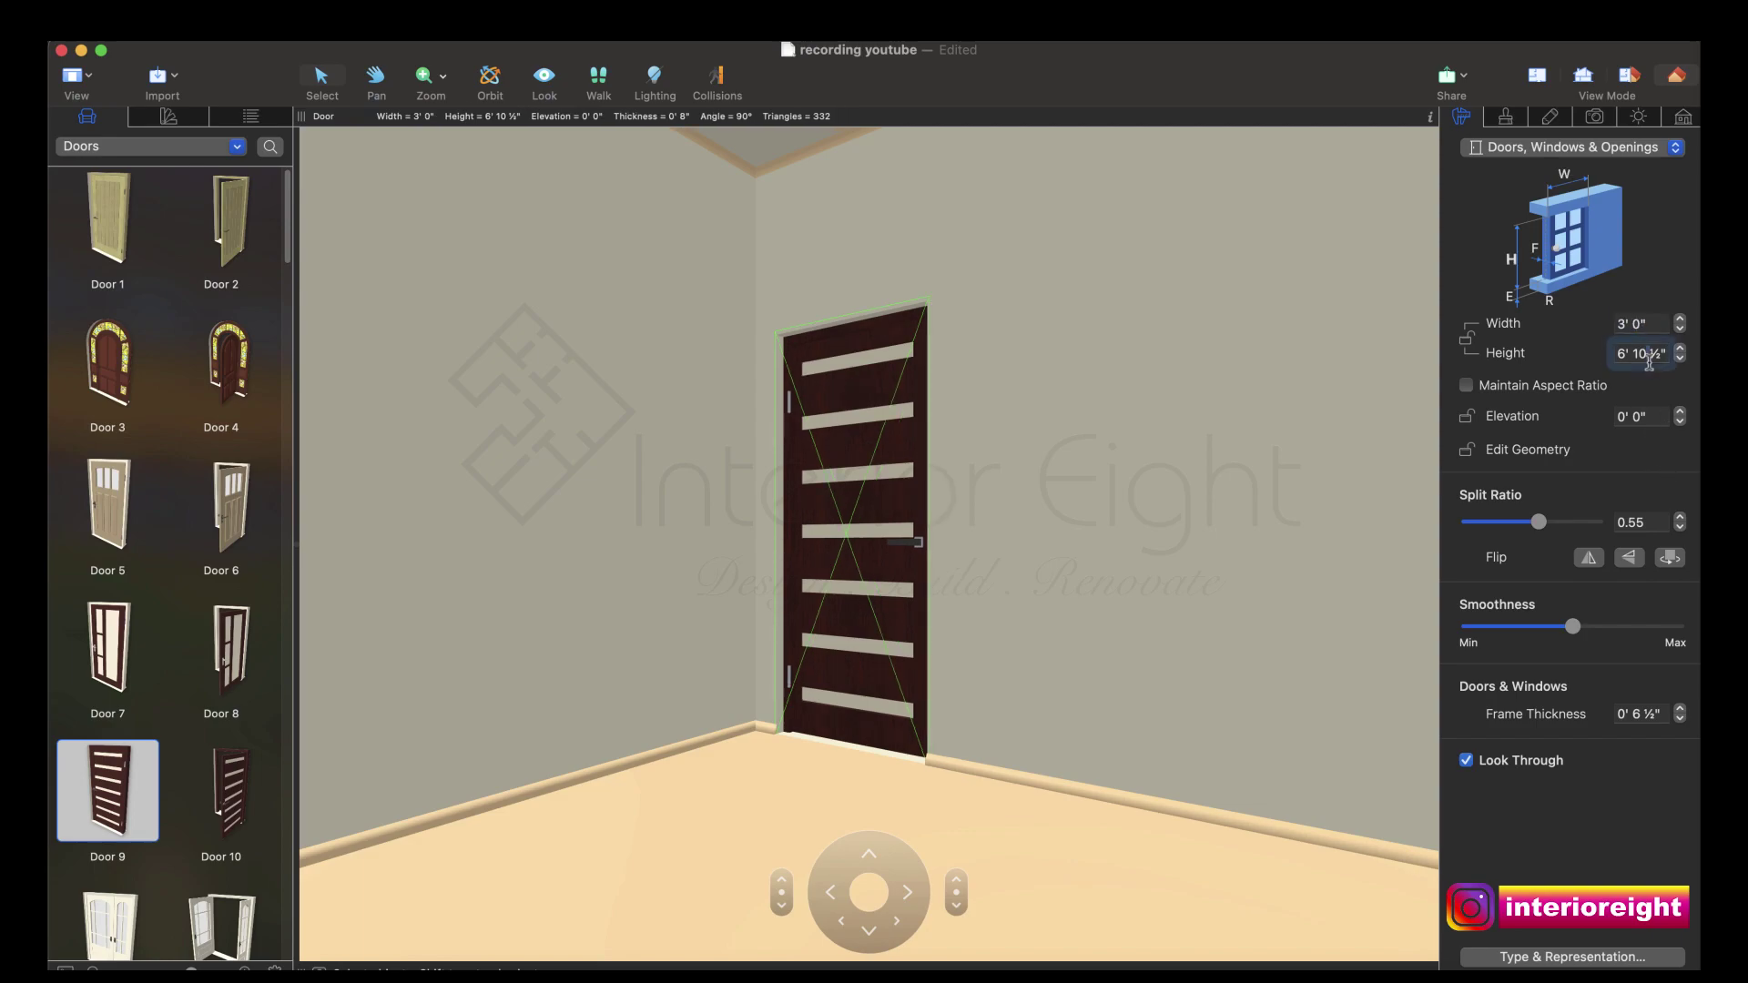
pyautogui.write('7')
pyautogui.press('Return')
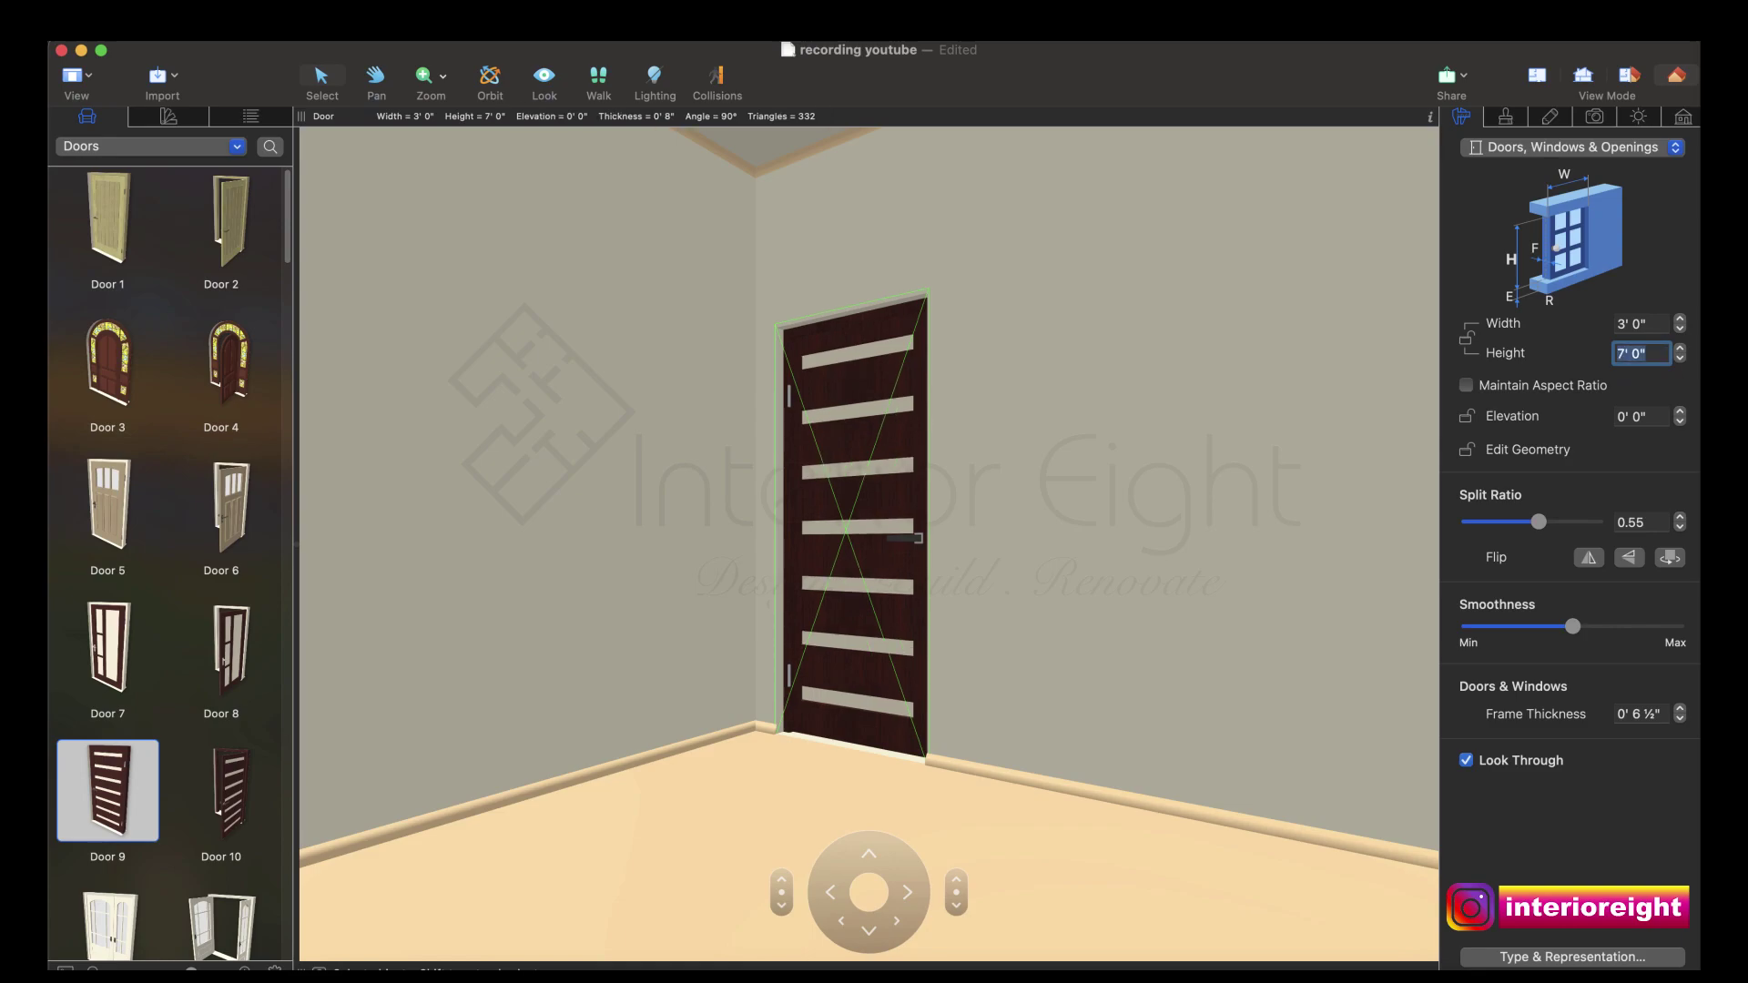
# Step: Return to the 2D plan and place UP window 17 from the Windows library in the room's upper wall
pyautogui.click(1536, 80)
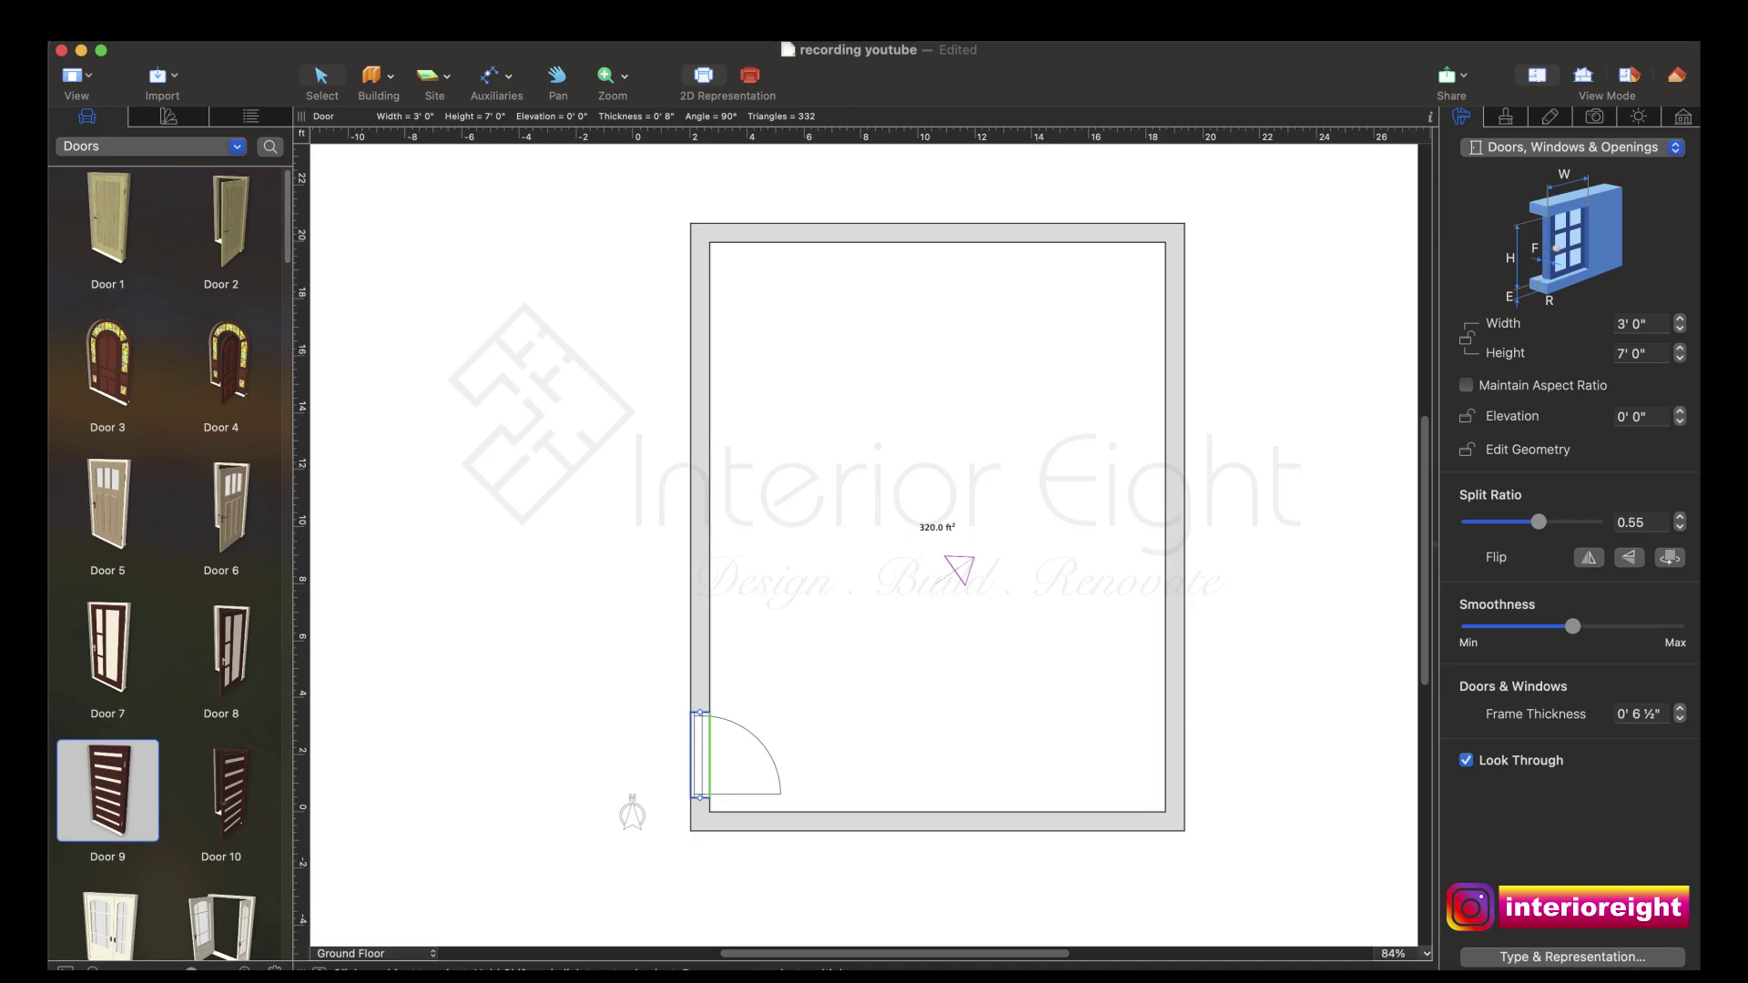
pyautogui.click(178, 148)
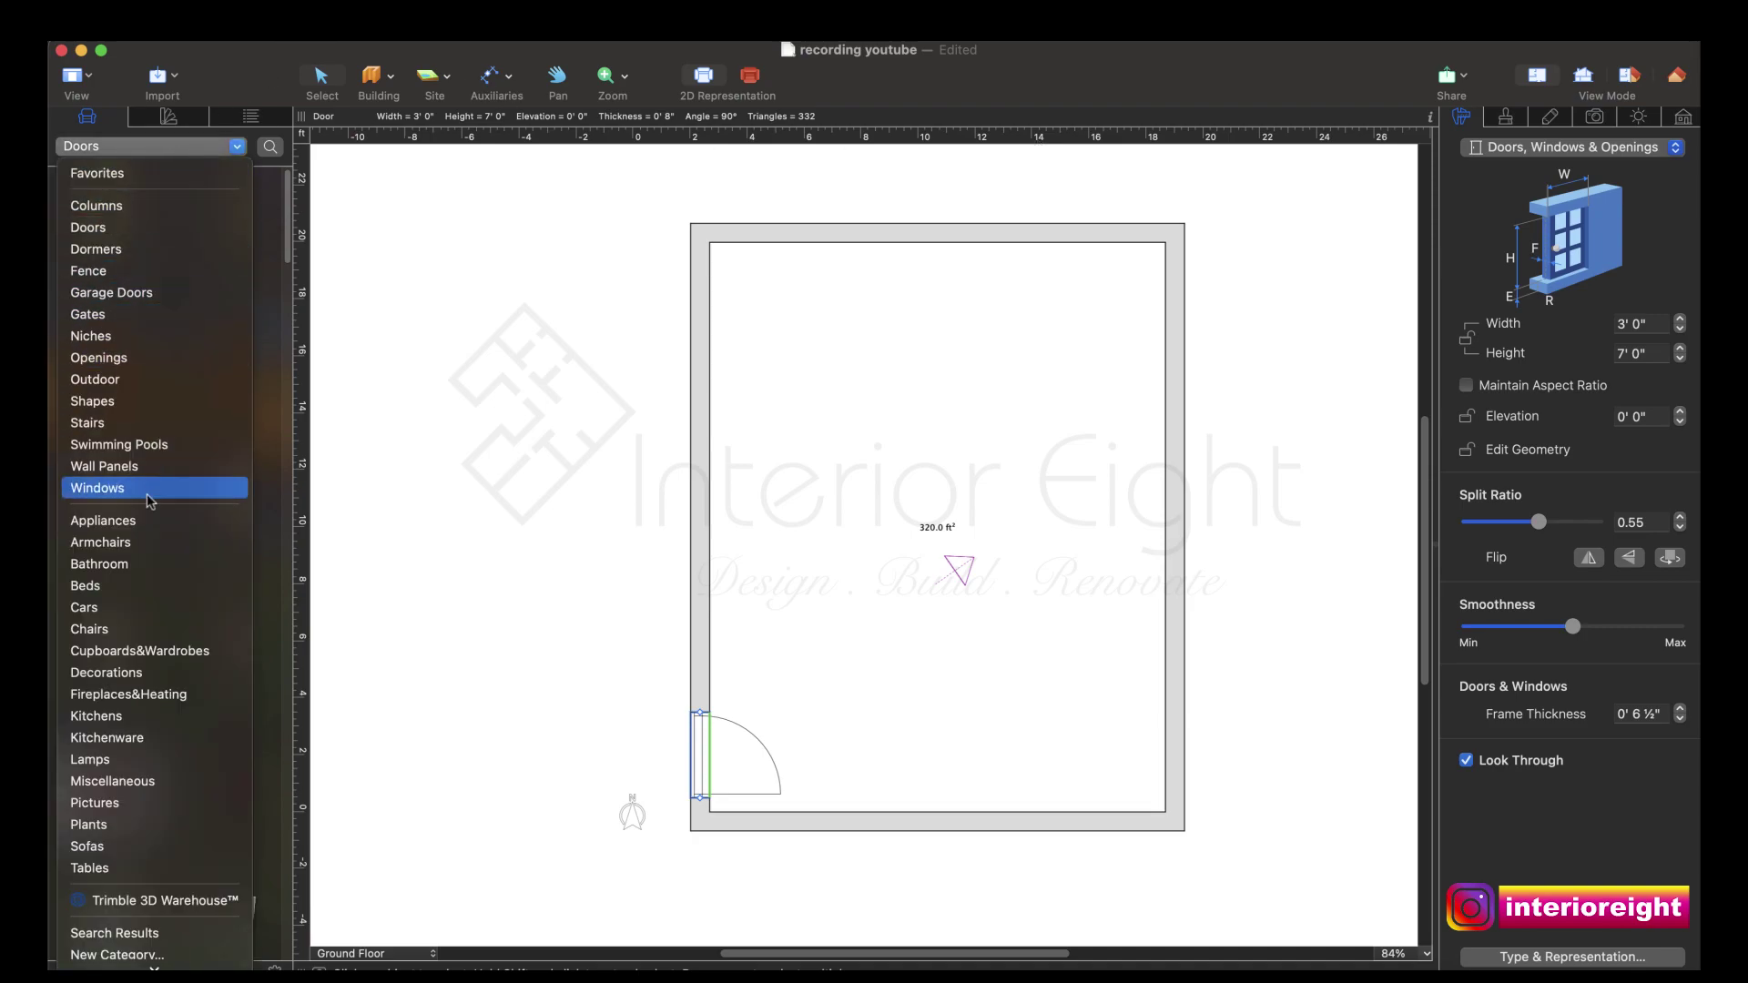
pyautogui.scroll(-1, 114, 767)
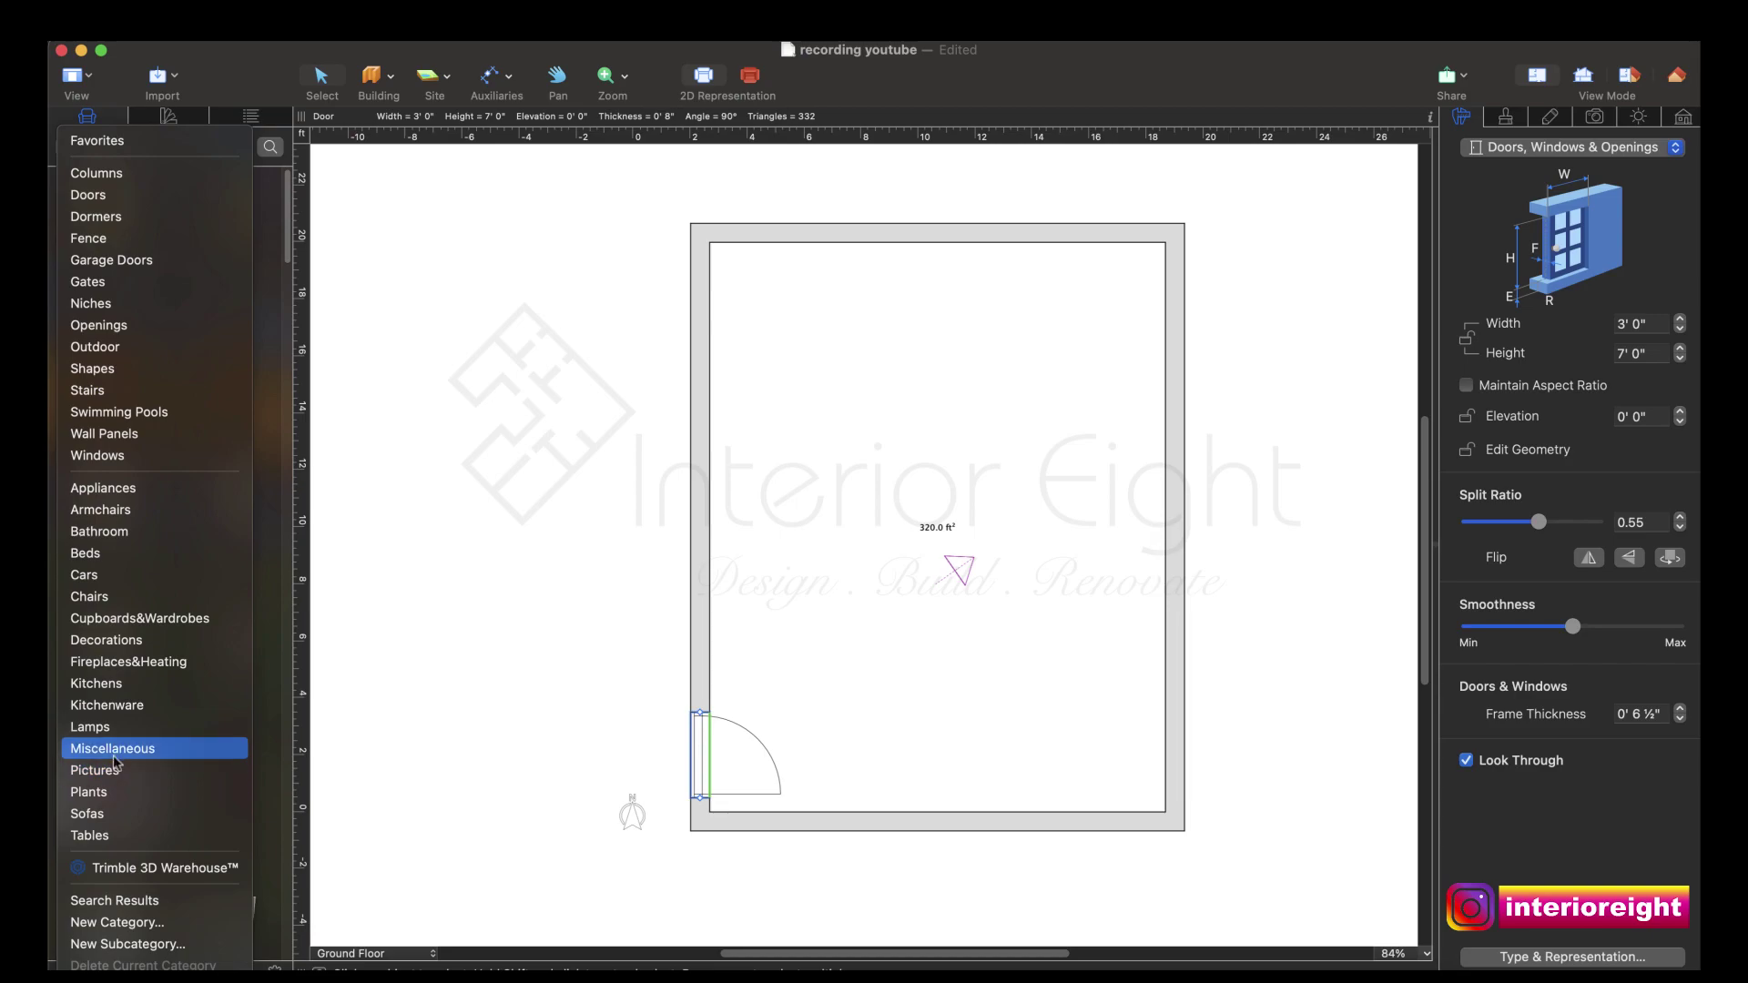
pyautogui.click(103, 457)
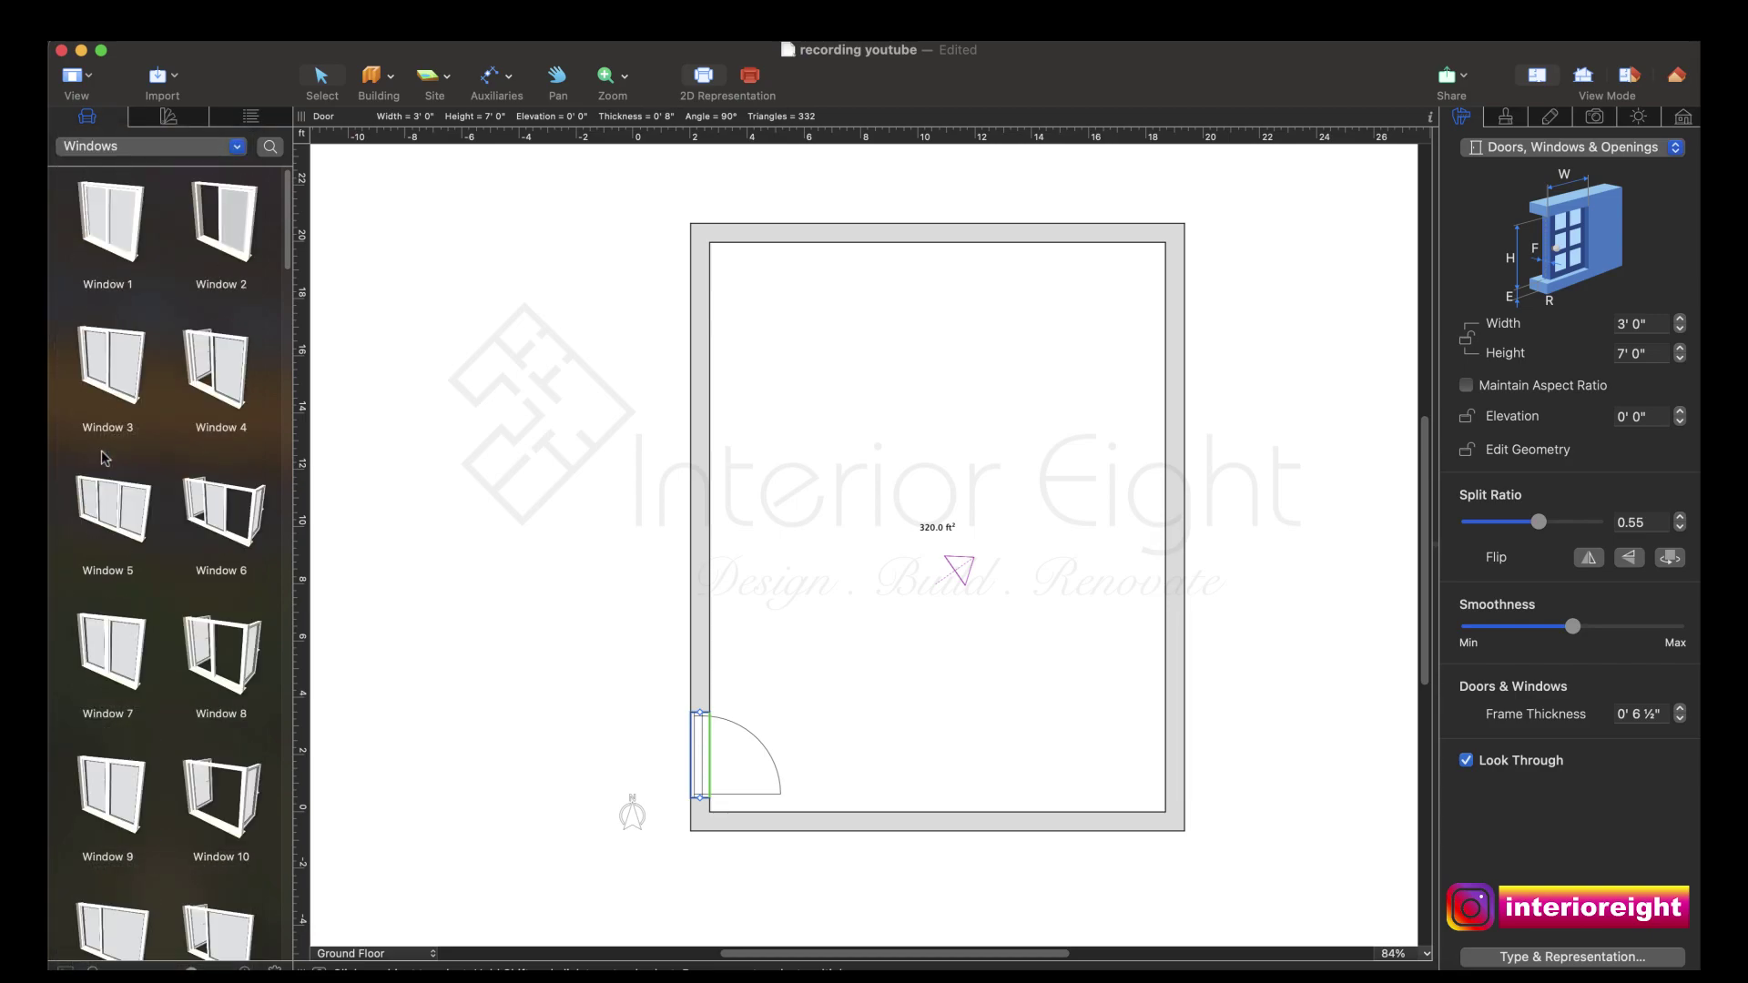
pyautogui.scroll(-10, 178, 382)
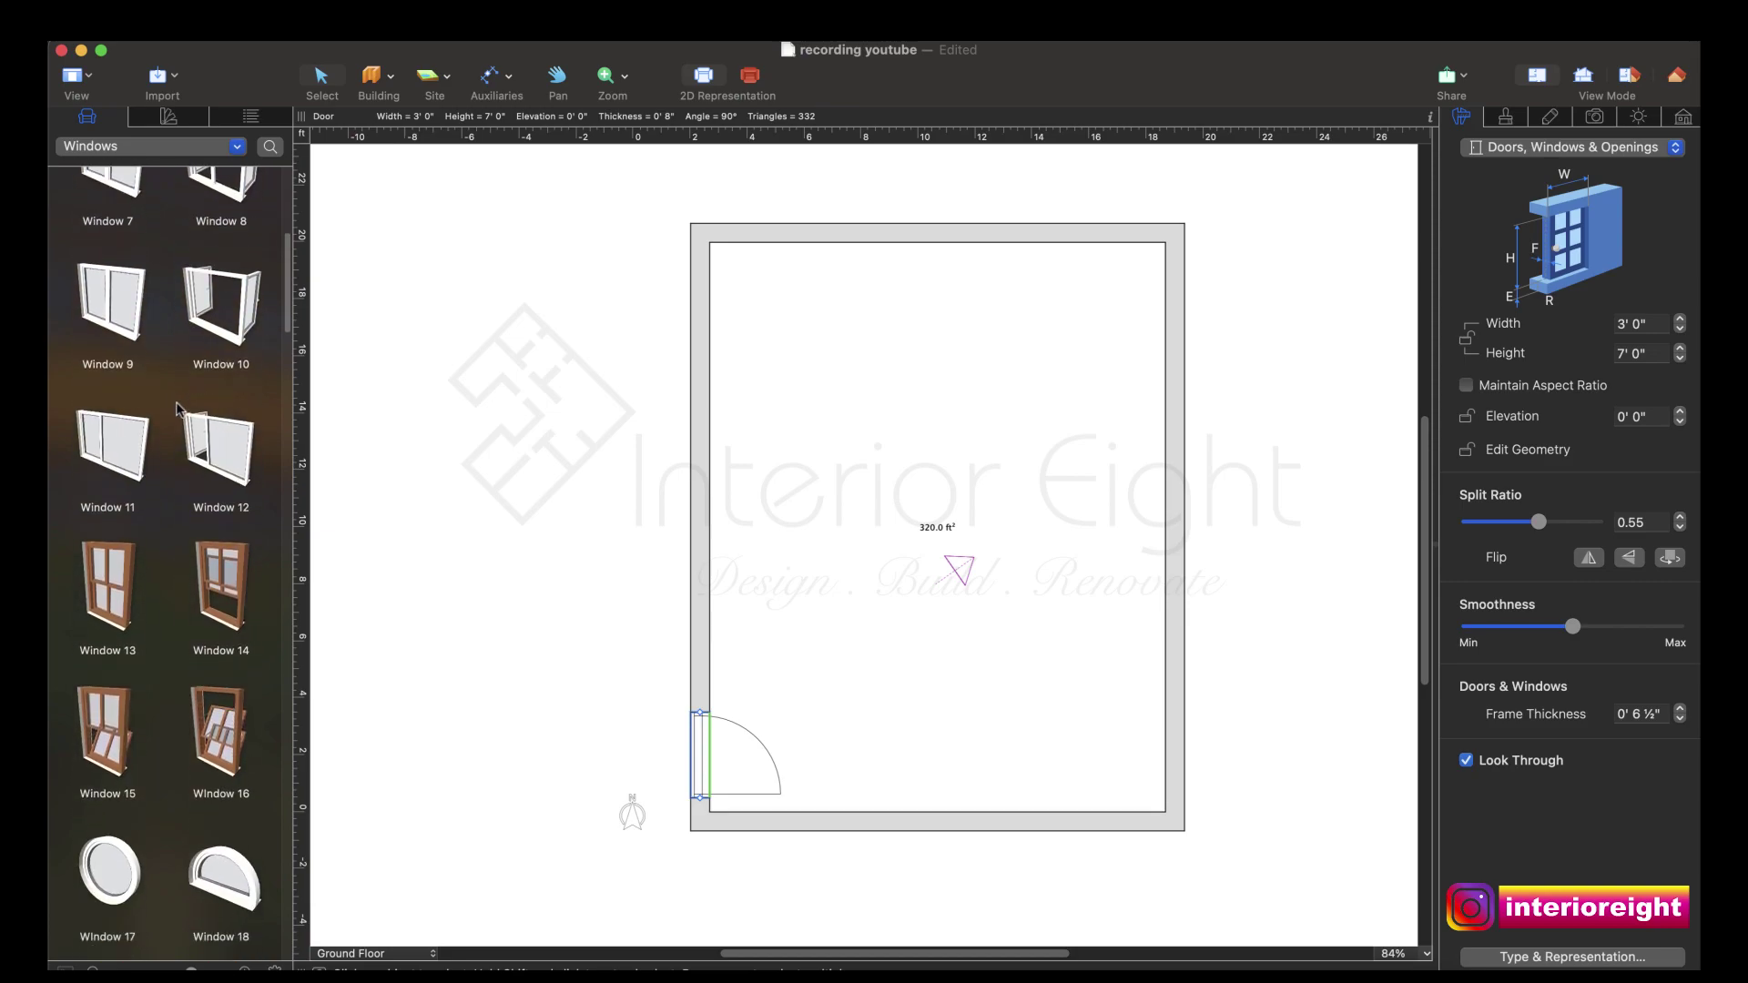
pyautogui.scroll(-15, 178, 410)
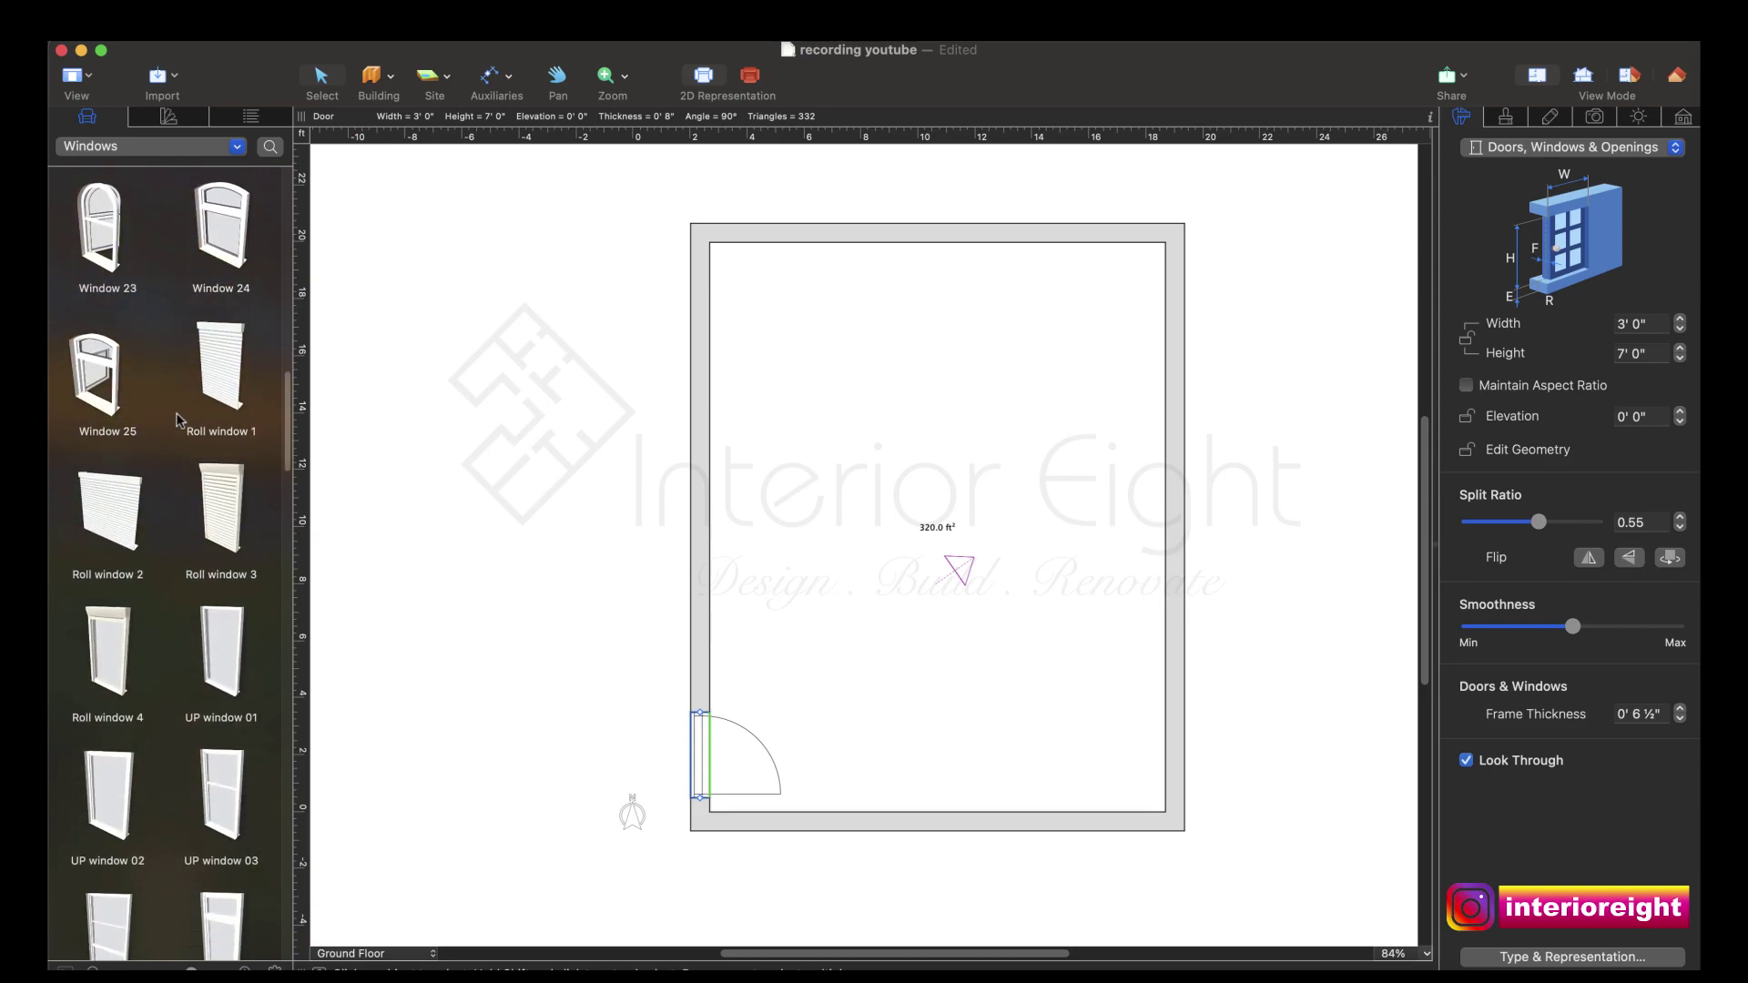
pyautogui.scroll(-12, 180, 422)
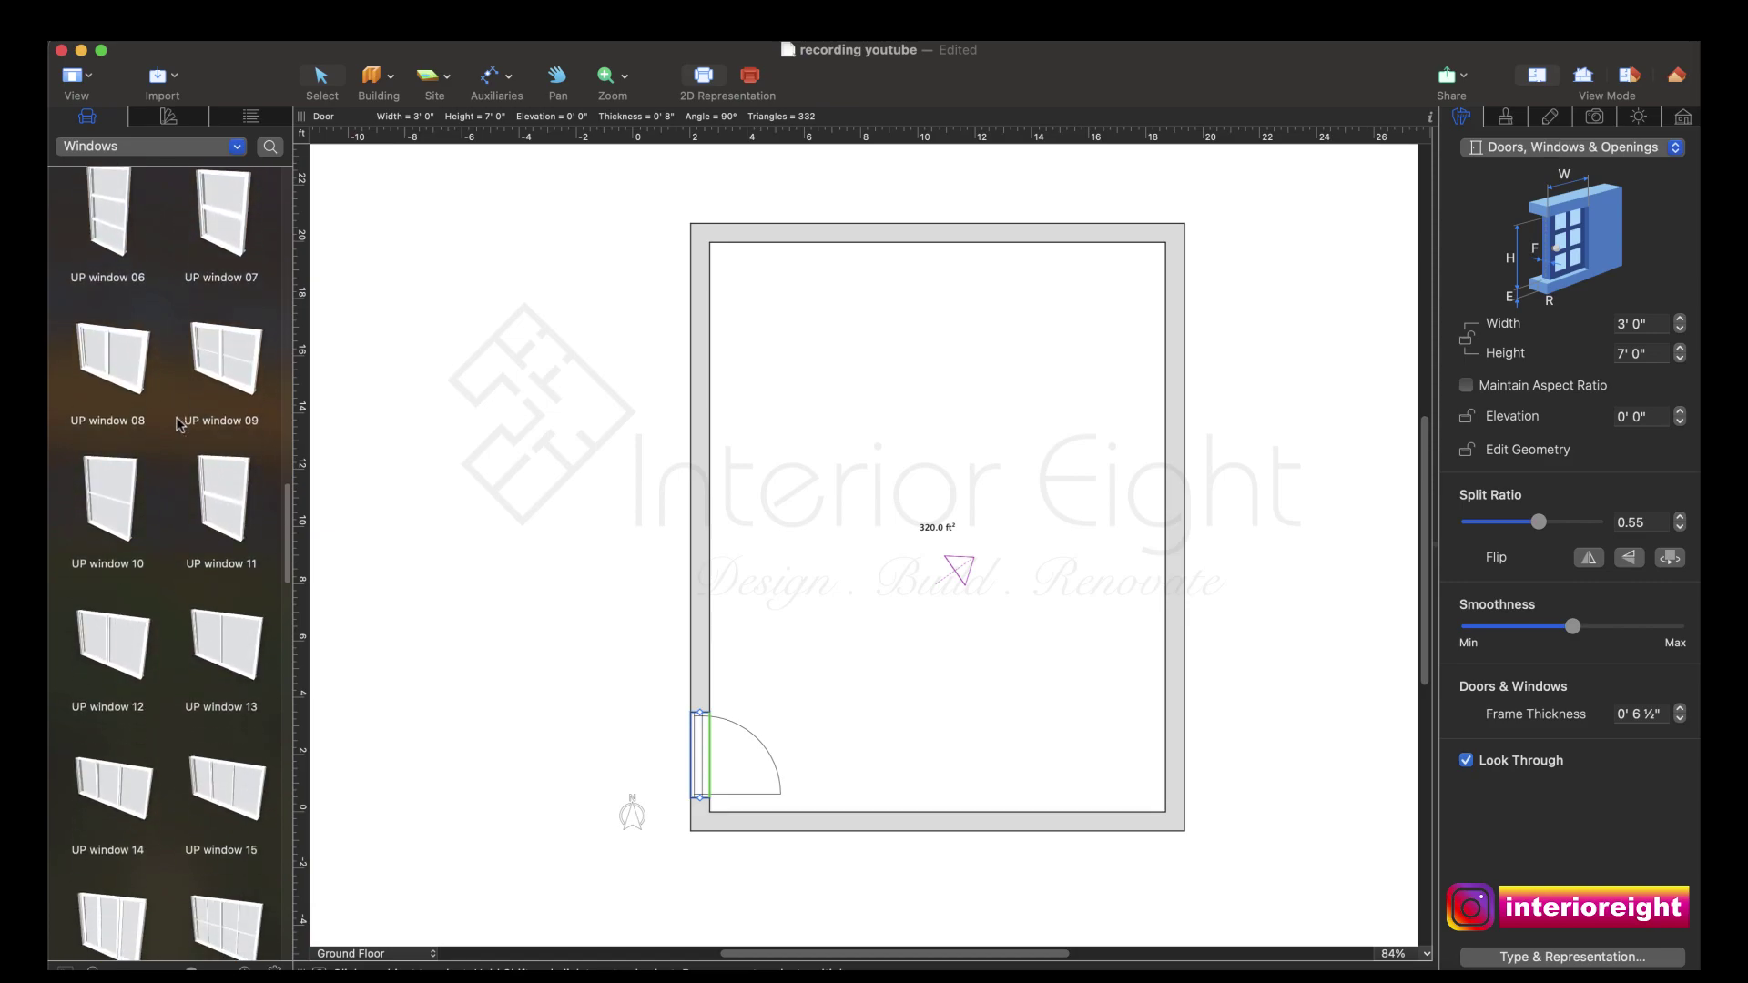
pyautogui.scroll(-2, 179, 425)
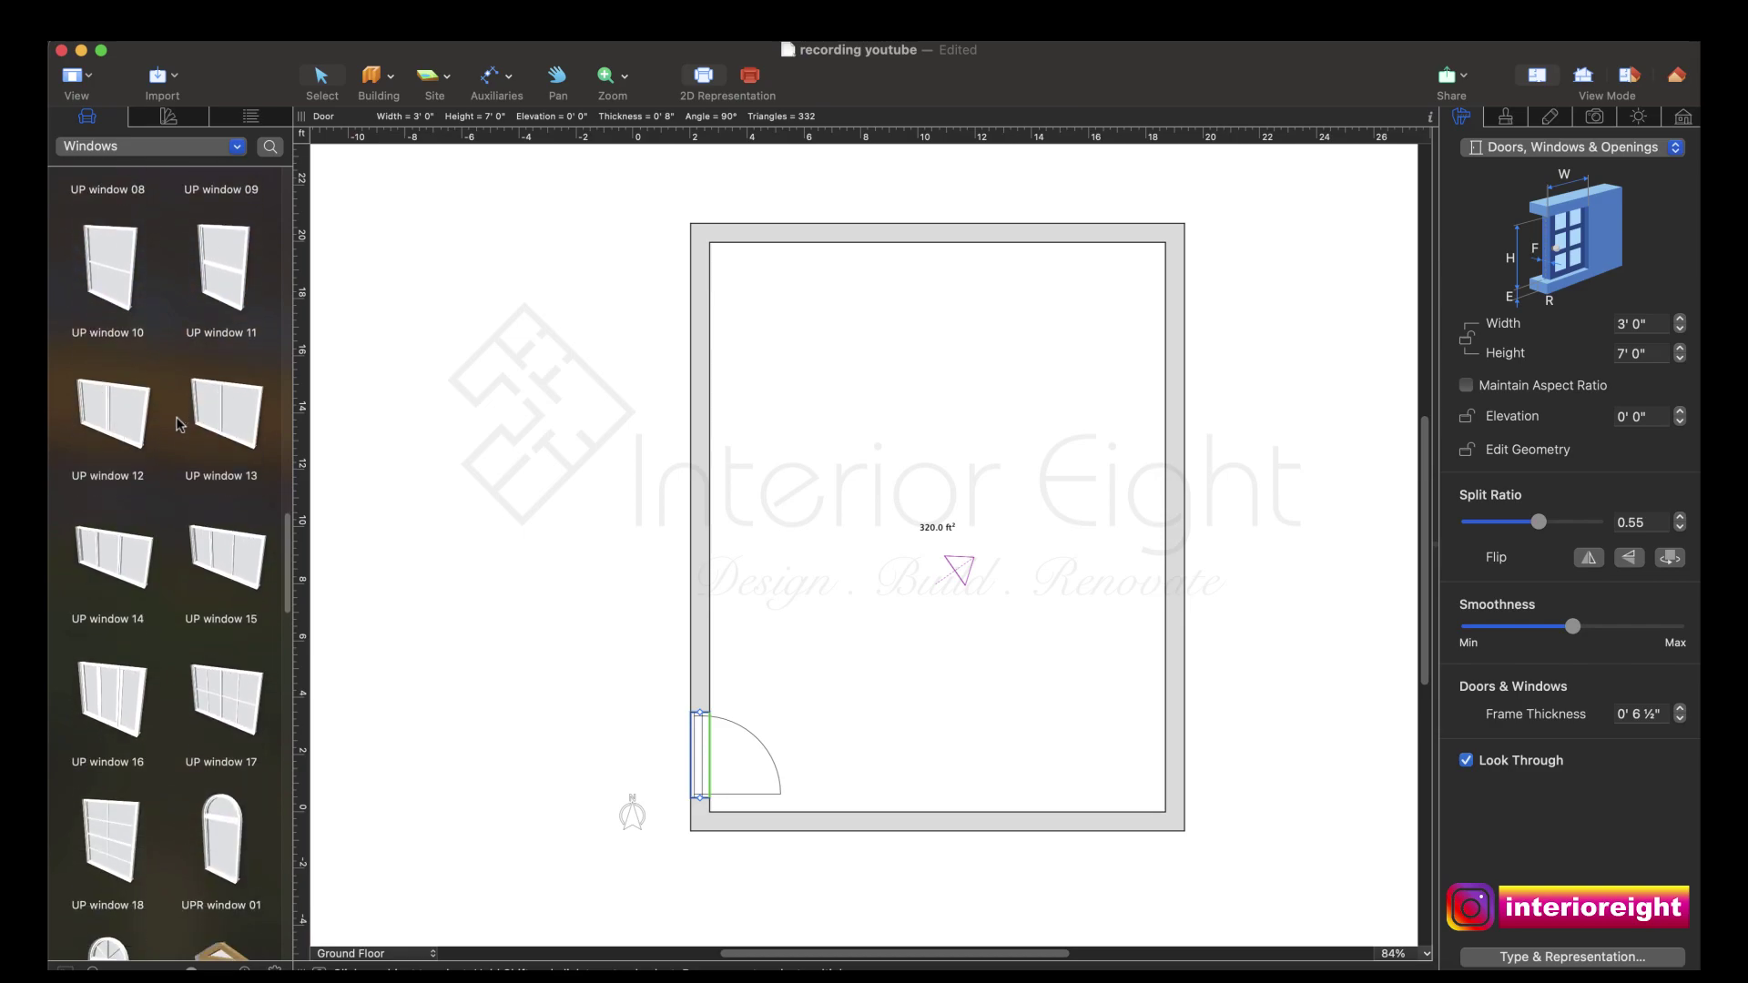
pyautogui.scroll(-1, 180, 424)
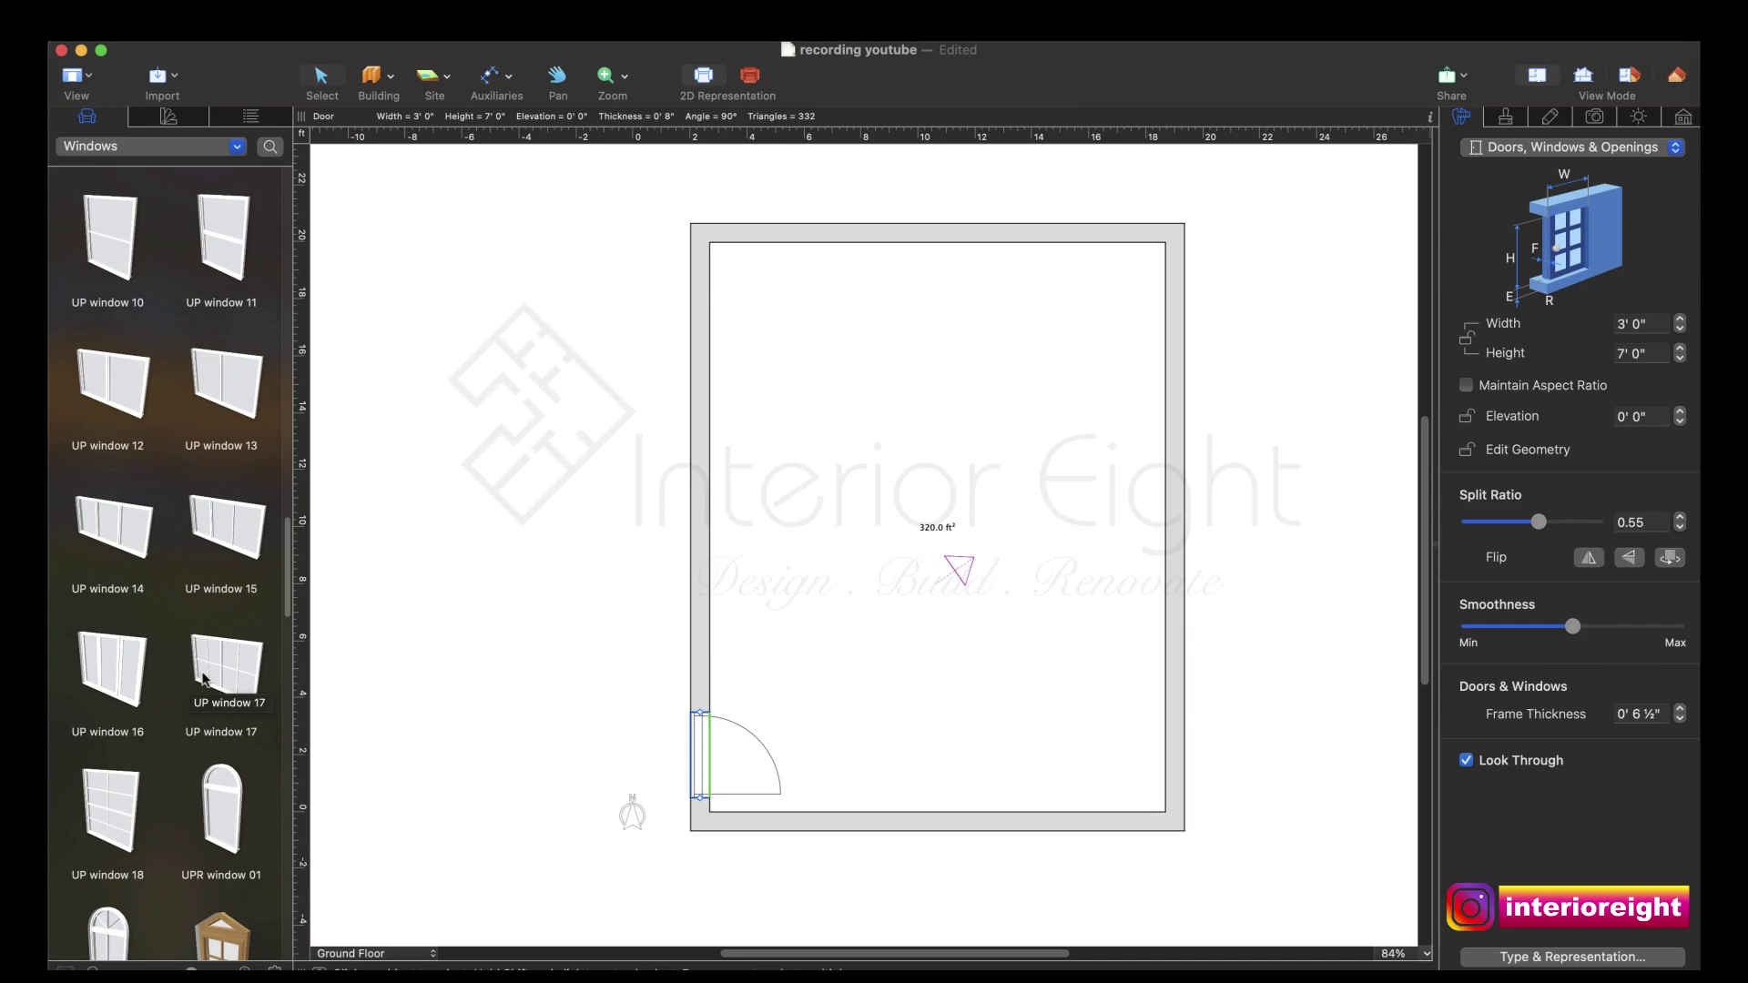
pyautogui.moveTo(204, 678); pyautogui.dragTo(947, 246)
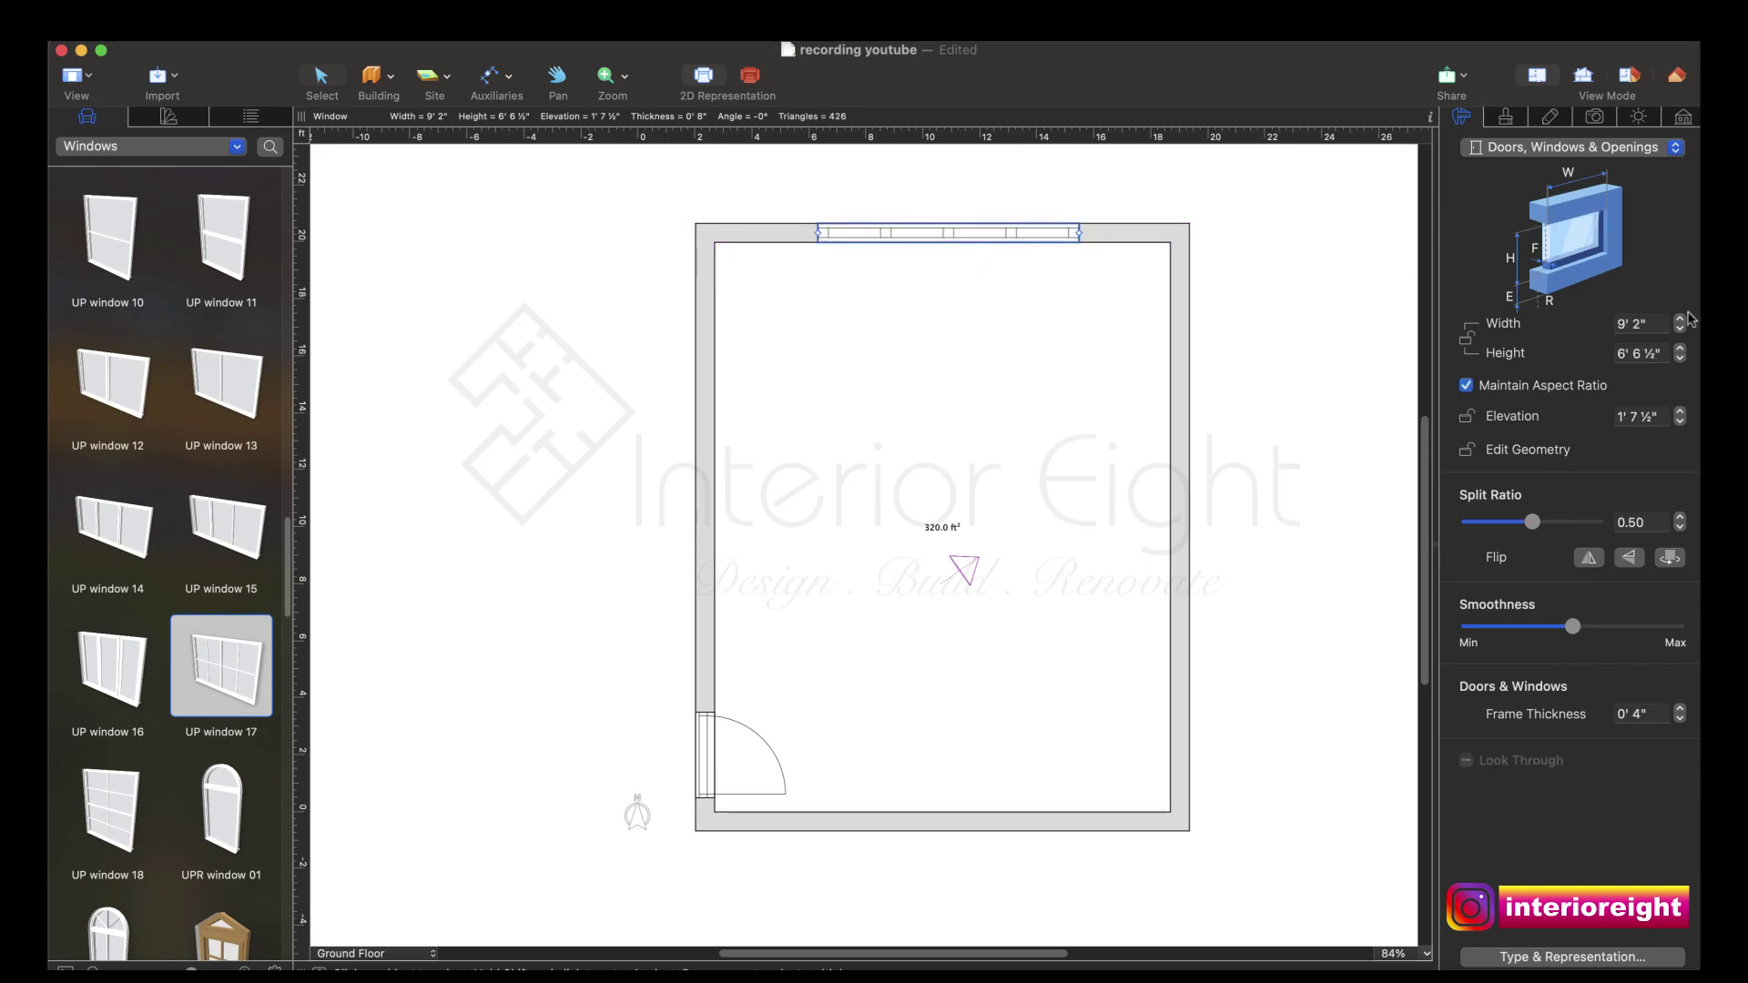
# Step: Stop maintaining the window's aspect ratio and set its width to 8' and height to 7'
pyautogui.click(1466, 386)
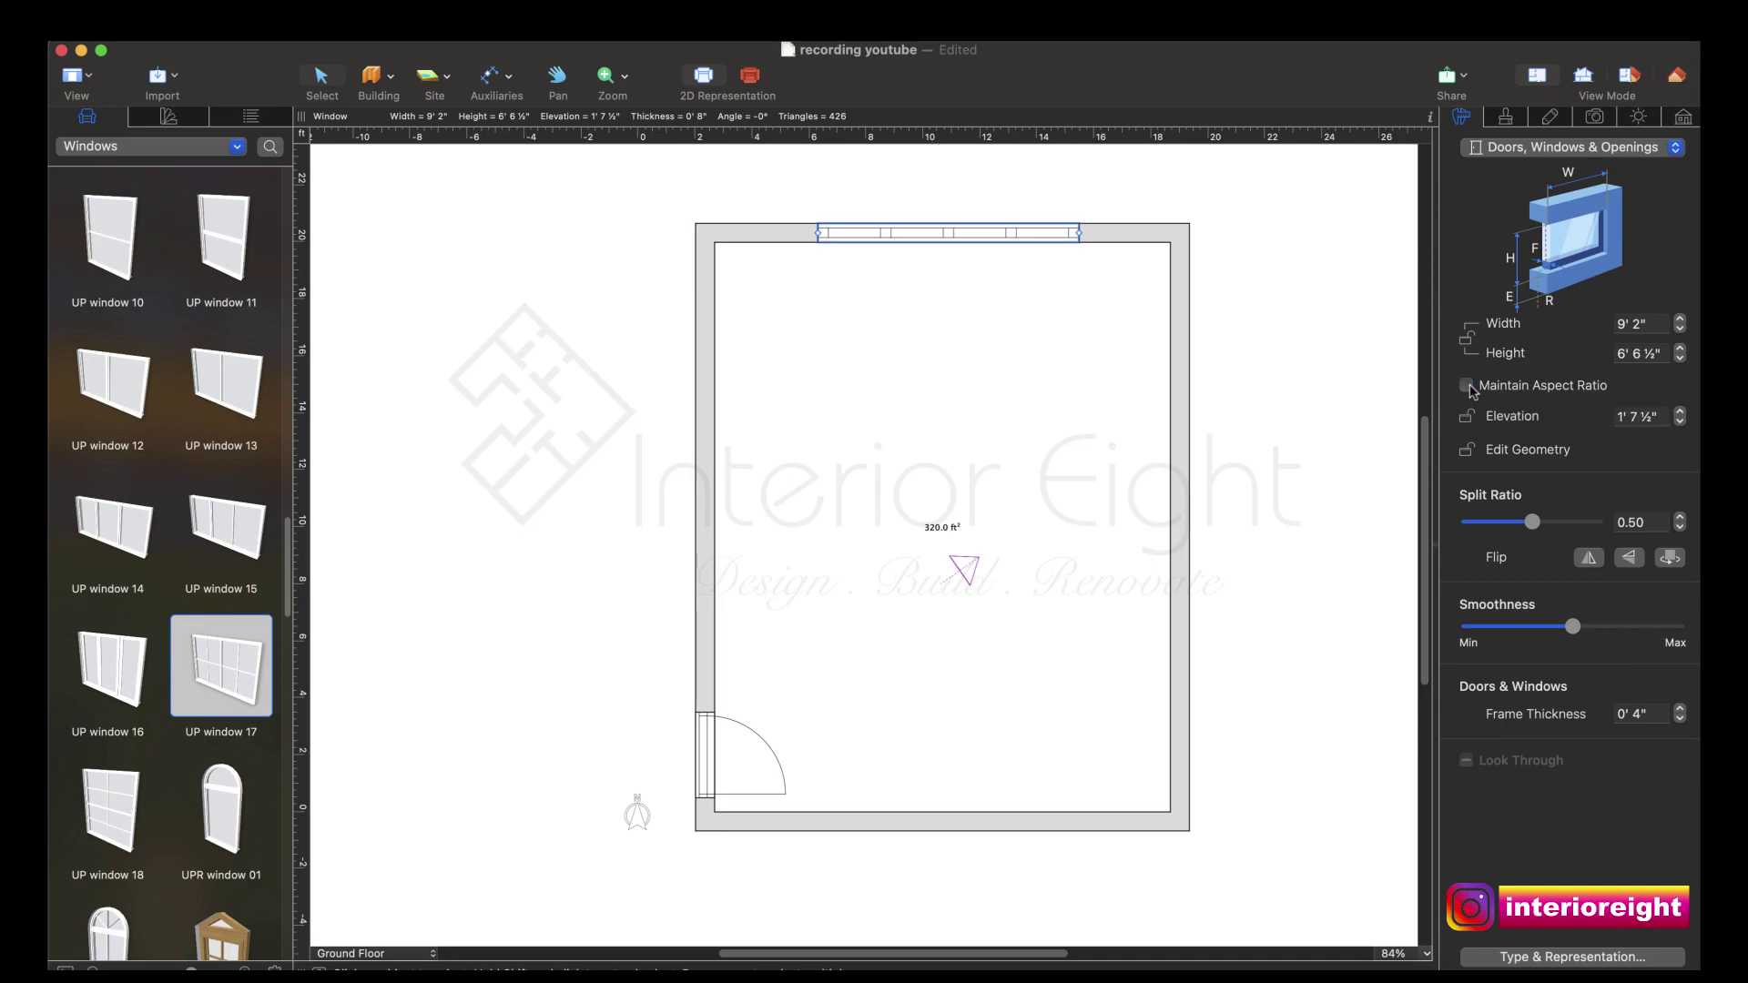
pyautogui.click(1644, 324)
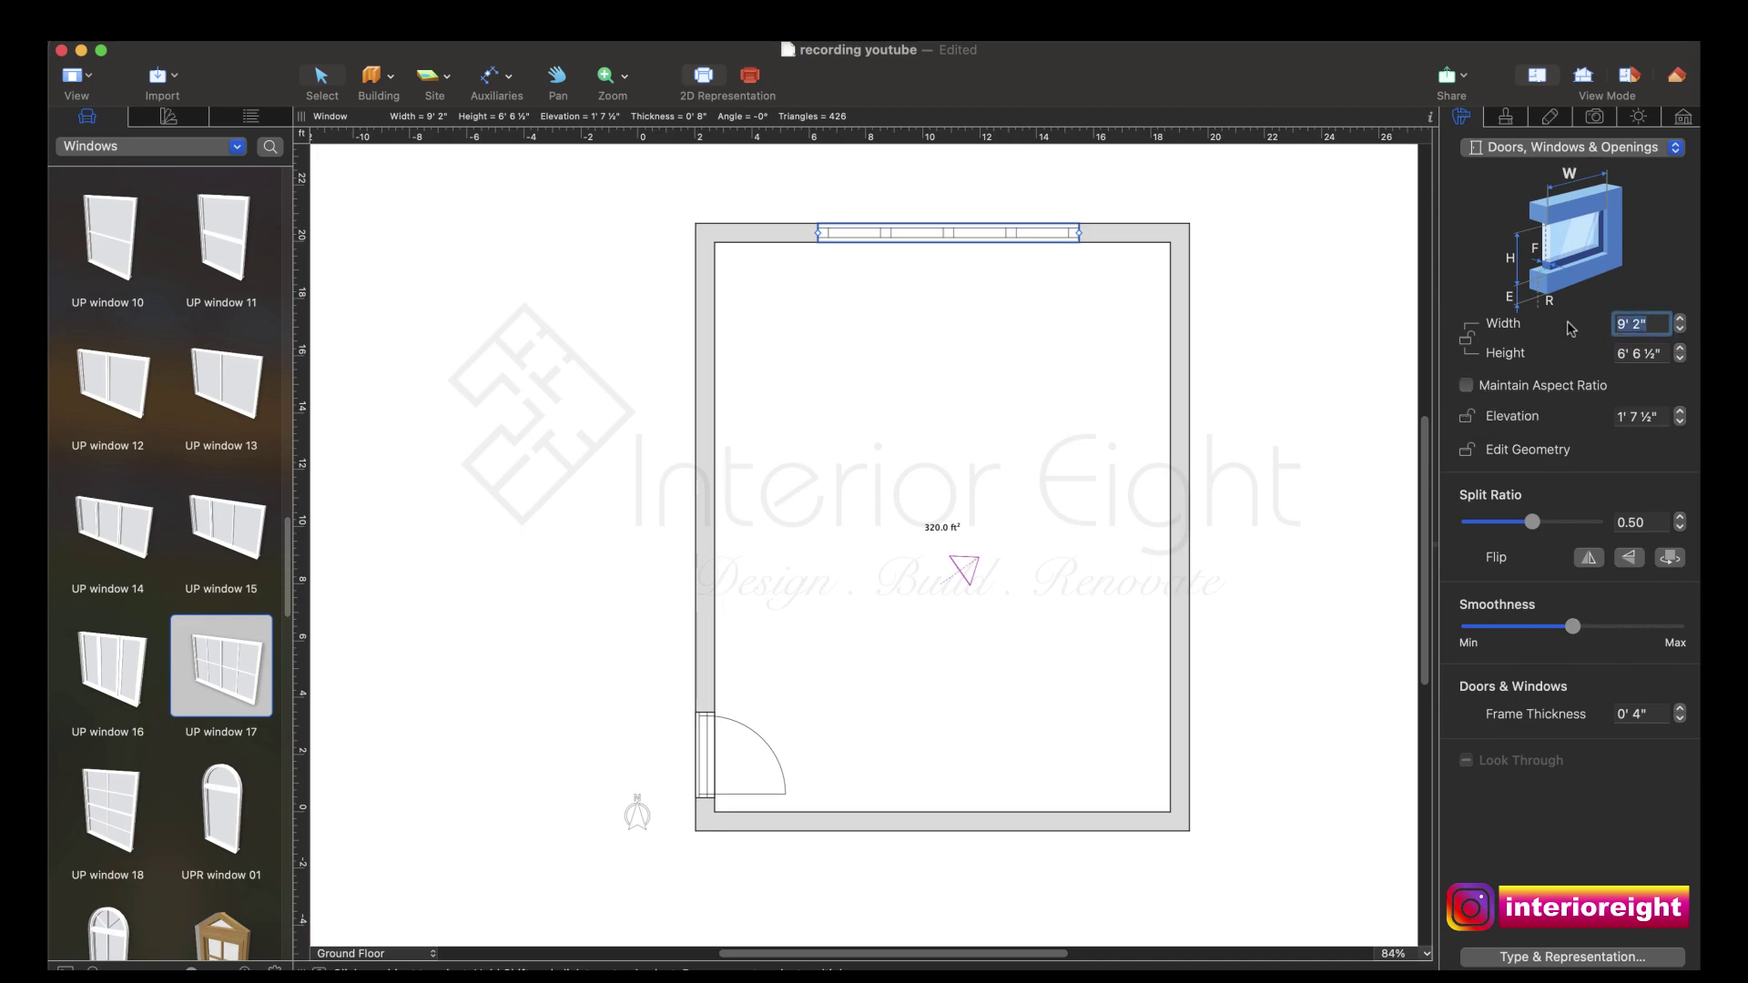
pyautogui.write("8'")
pyautogui.press('Return')
pyautogui.click(1629, 354)
pyautogui.write('7')
pyautogui.press('Return')
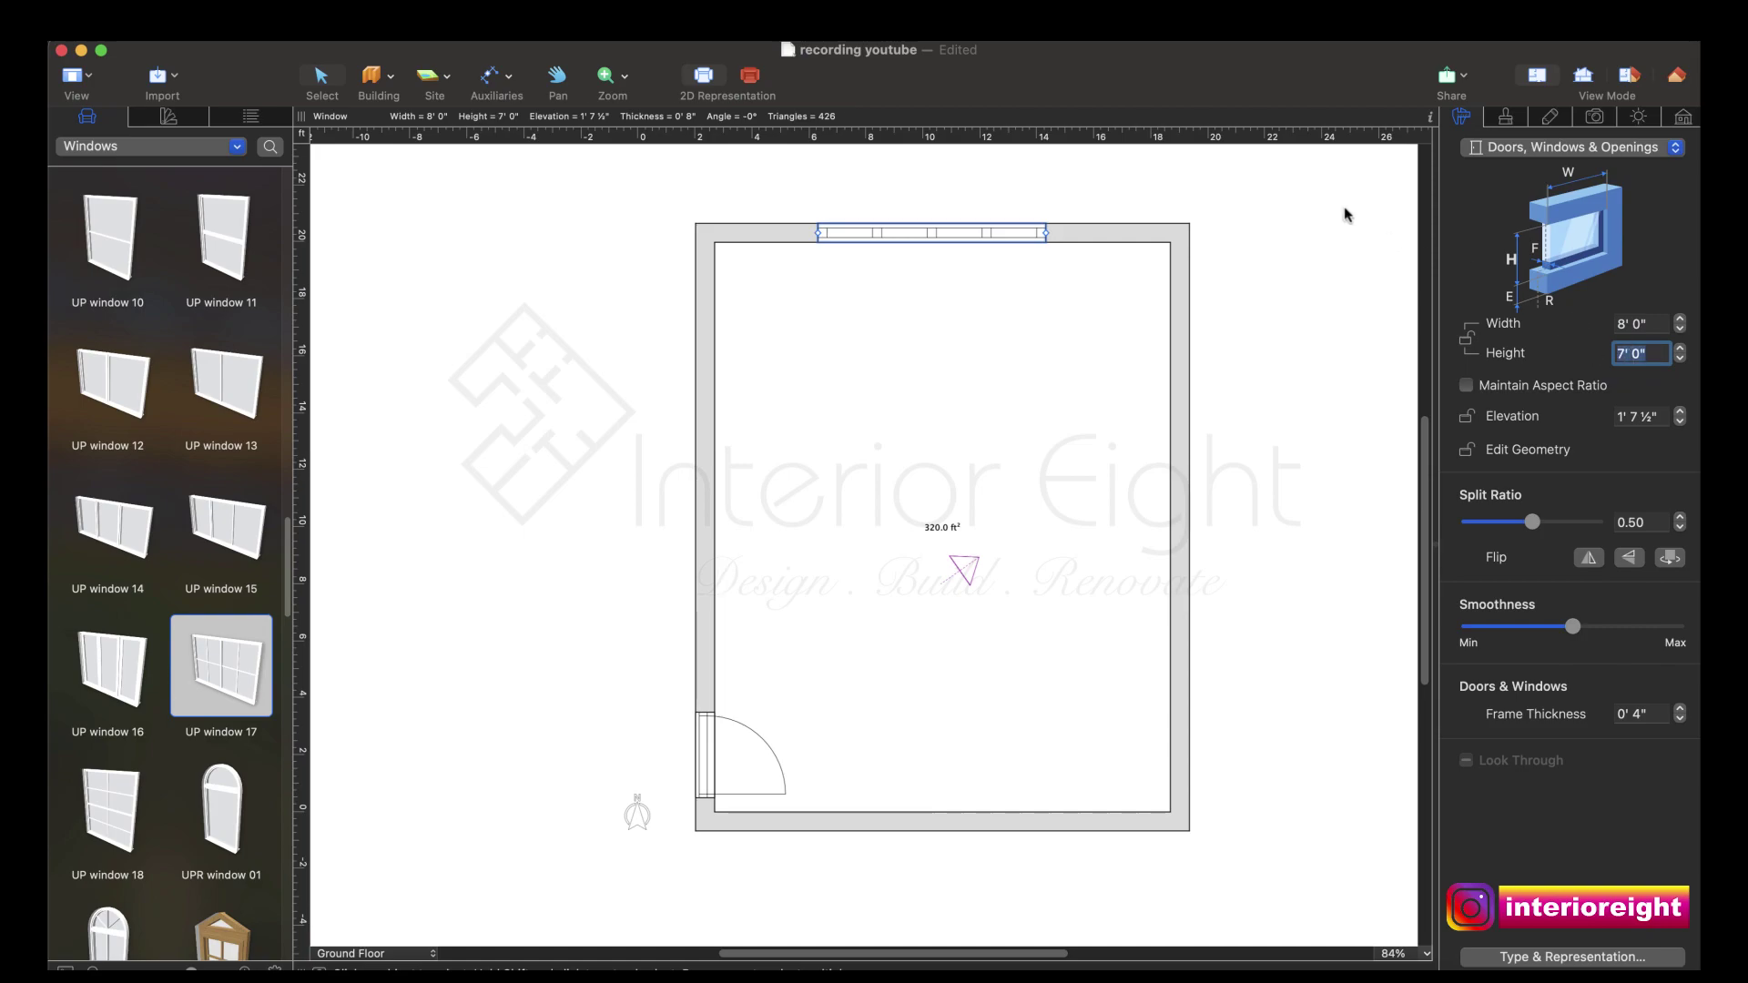
# Step: Center the window in the upper wall, 4' 0" from each side wall
pyautogui.scroll(5, 989, 221)
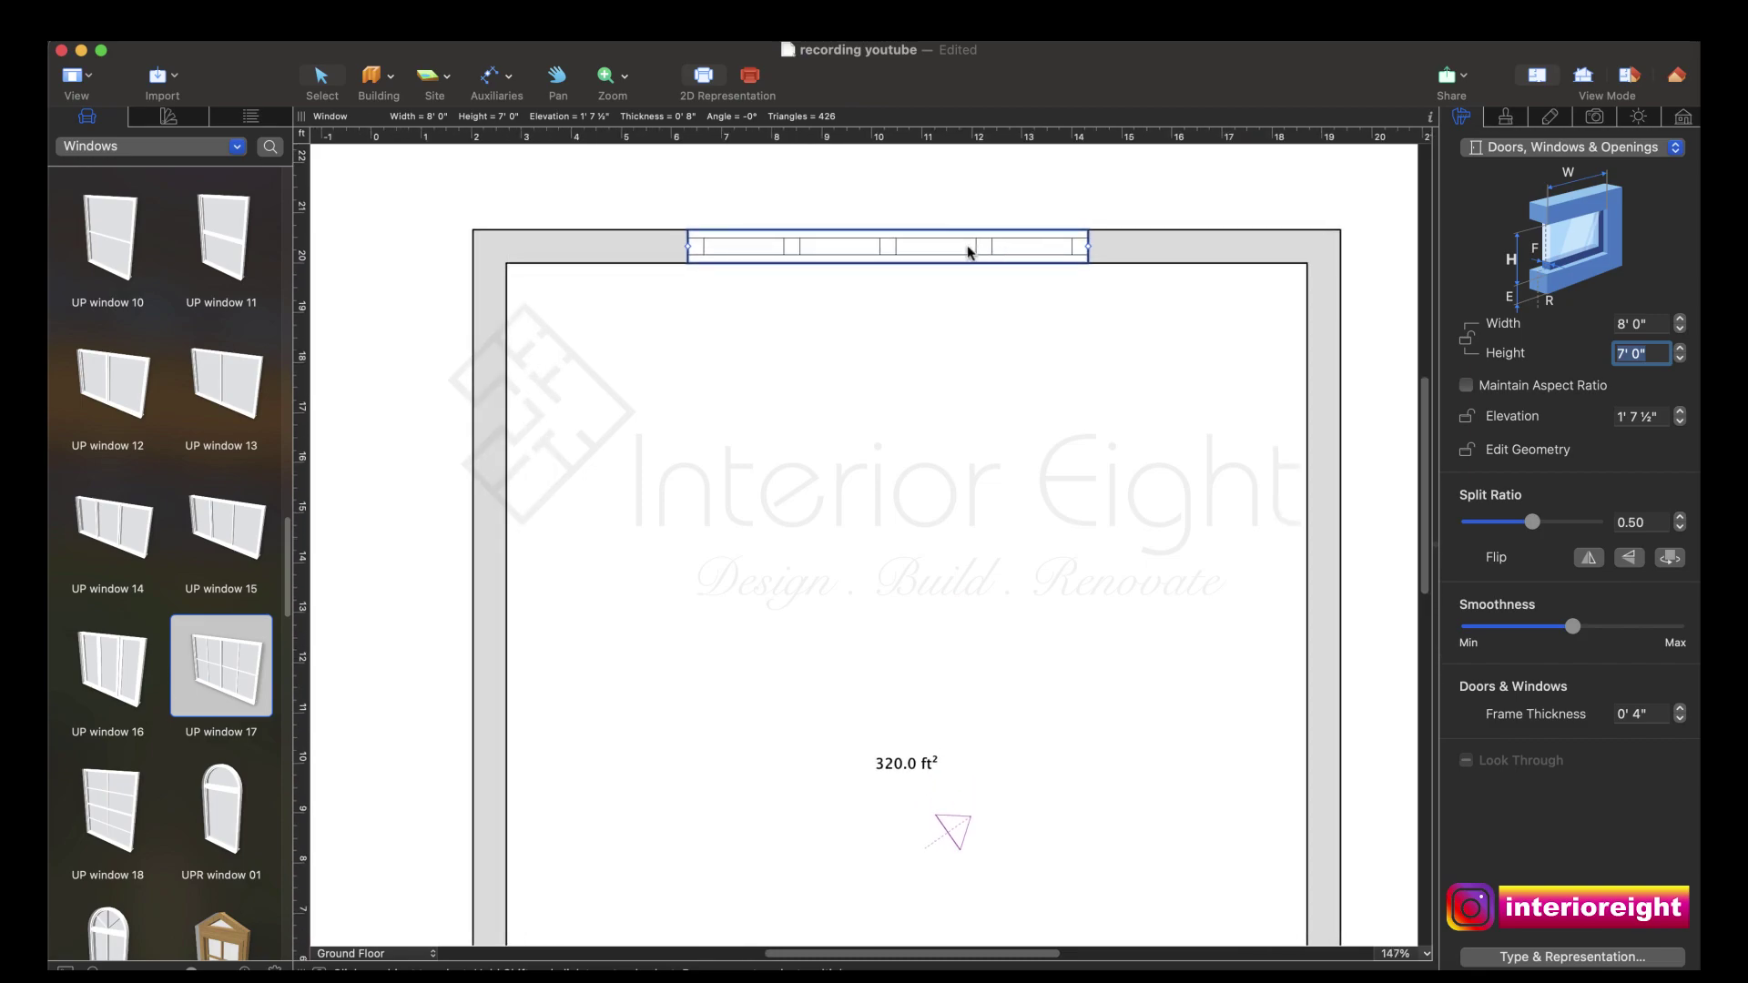
pyautogui.moveTo(966, 252); pyautogui.dragTo(987, 249)
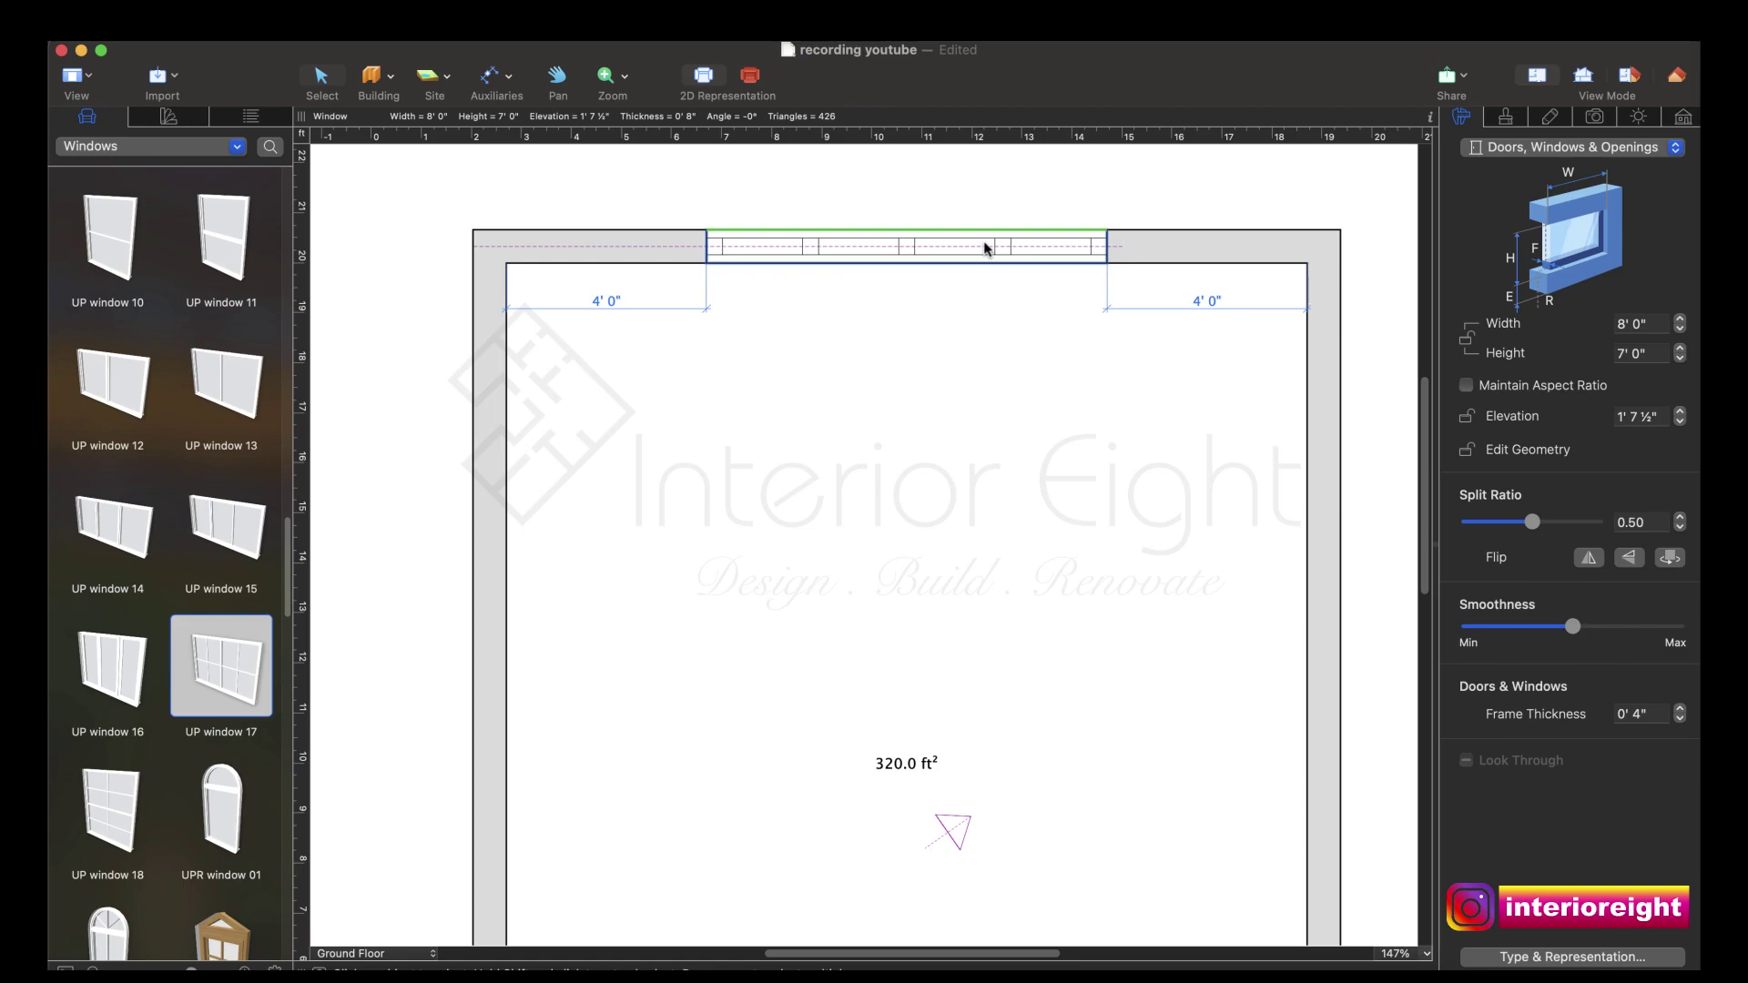
pyautogui.moveTo(986, 248); pyautogui.dragTo(986, 248)
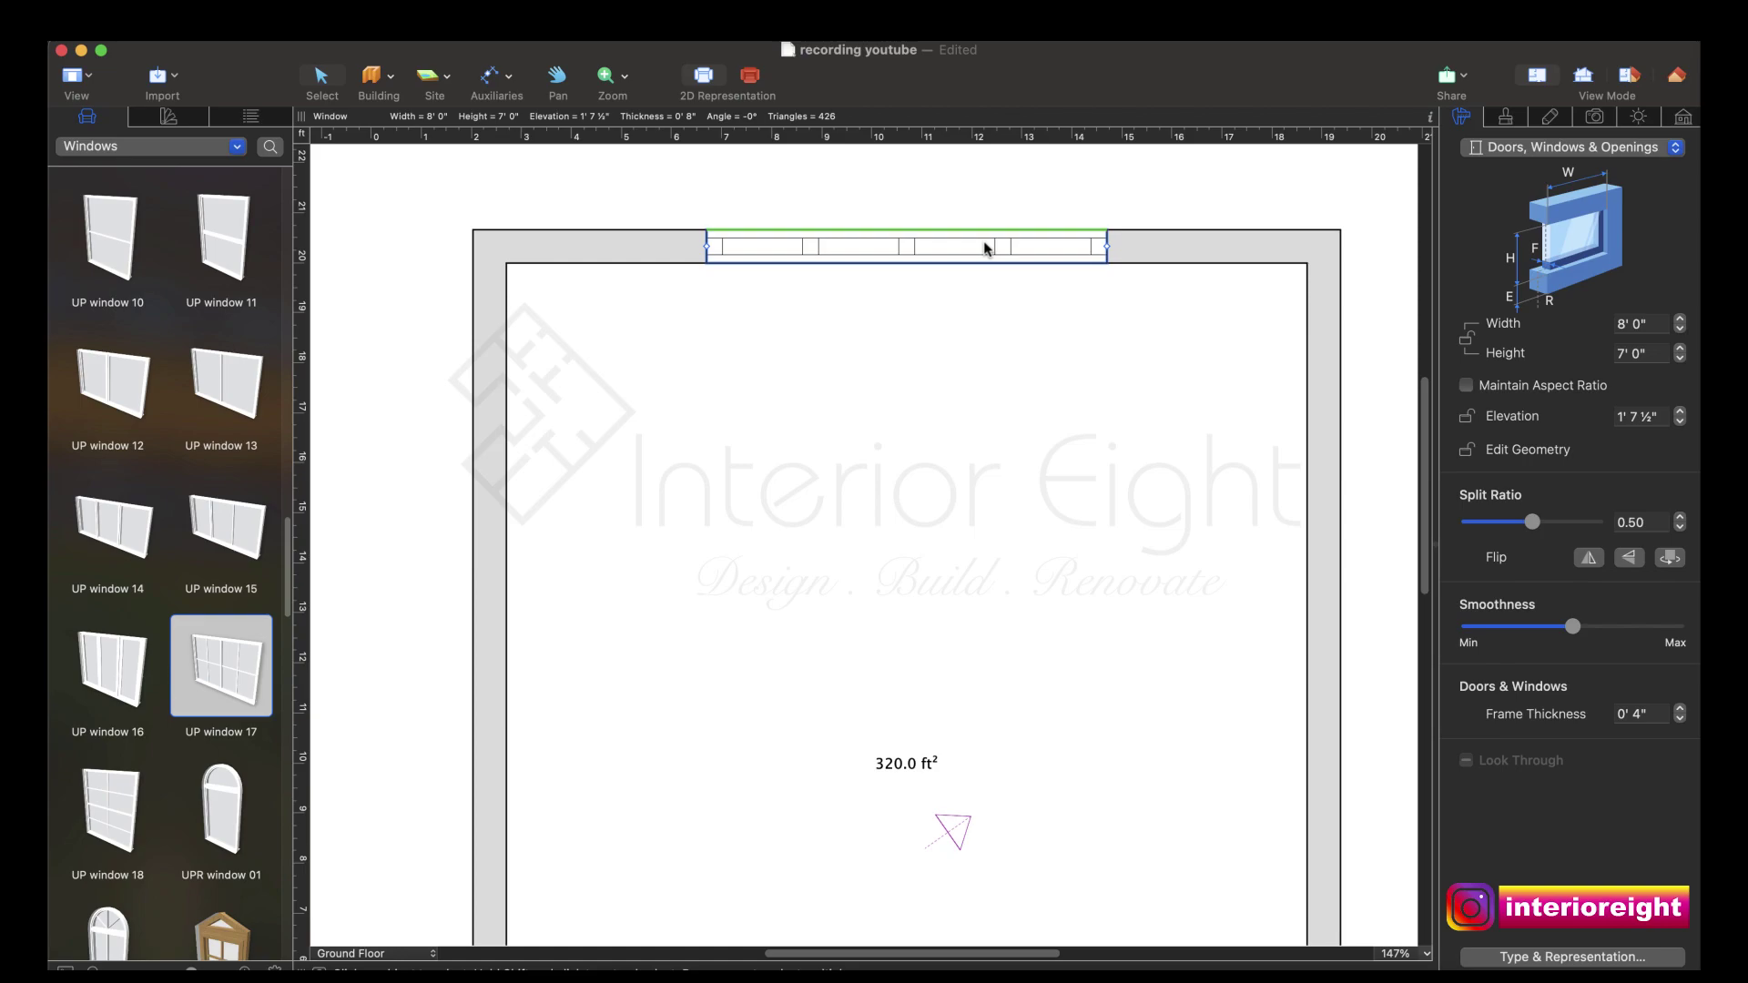
# Step: In the 3D view, face the window and set its elevation to 12"
pyautogui.click(1675, 77)
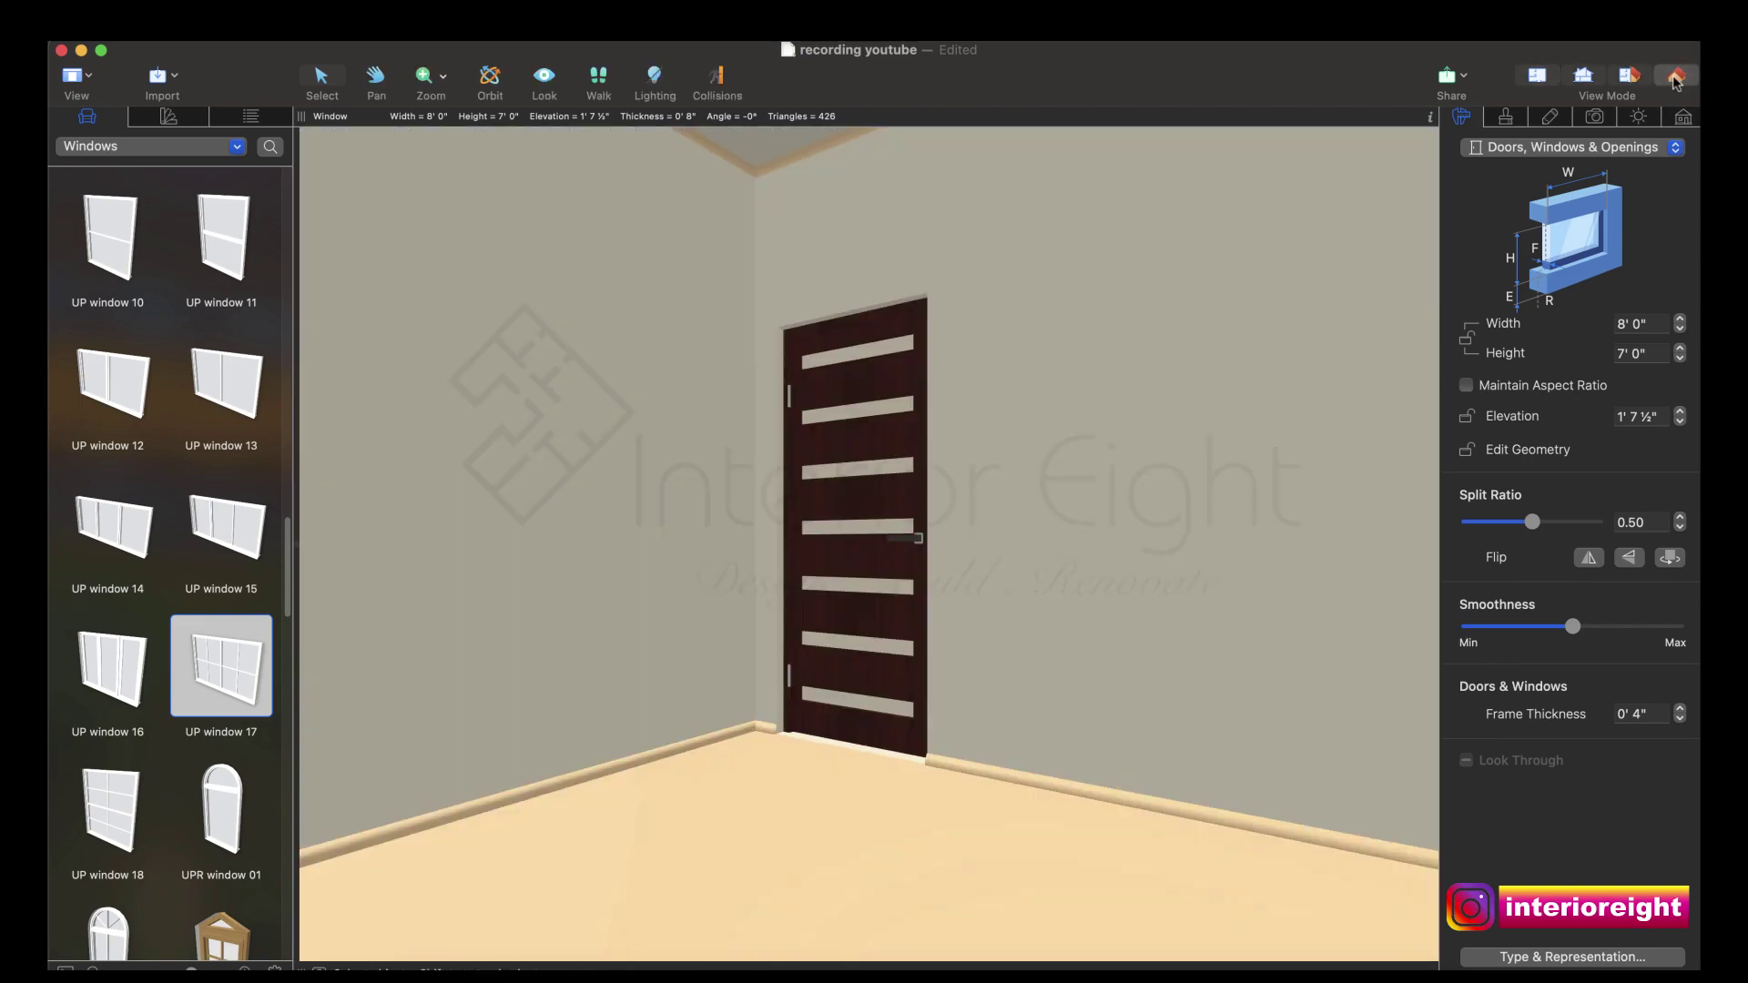
pyautogui.press('Left')
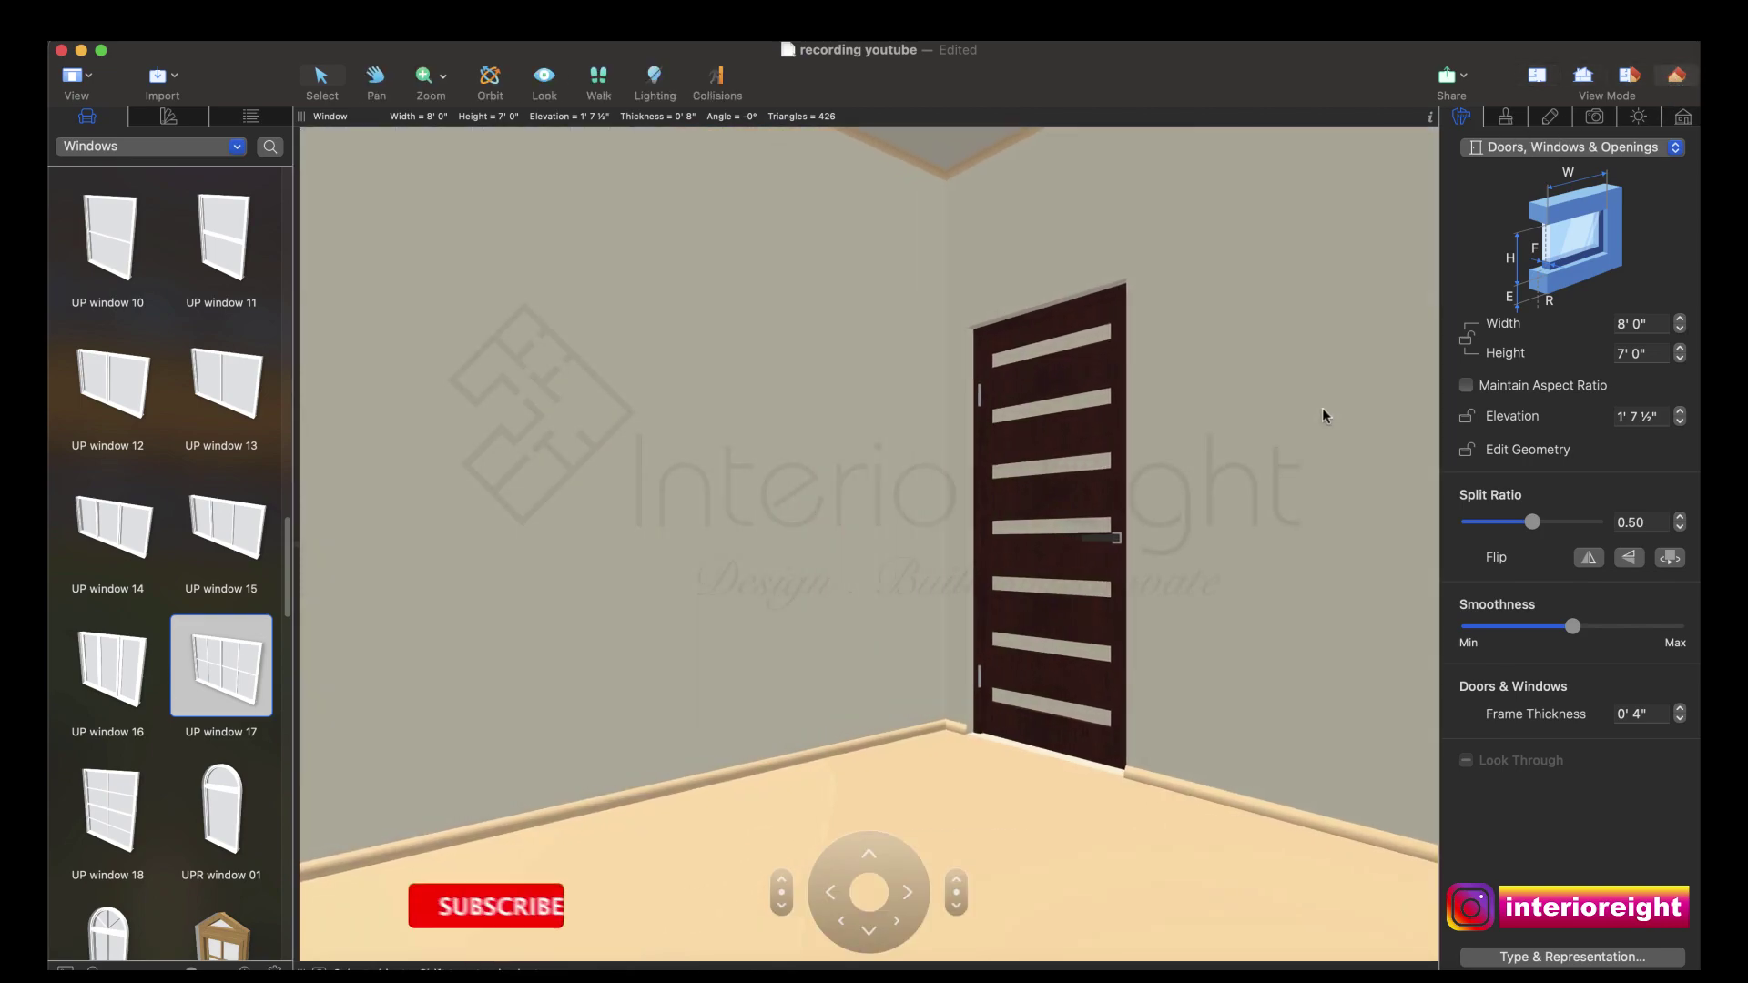
pyautogui.press('Left')
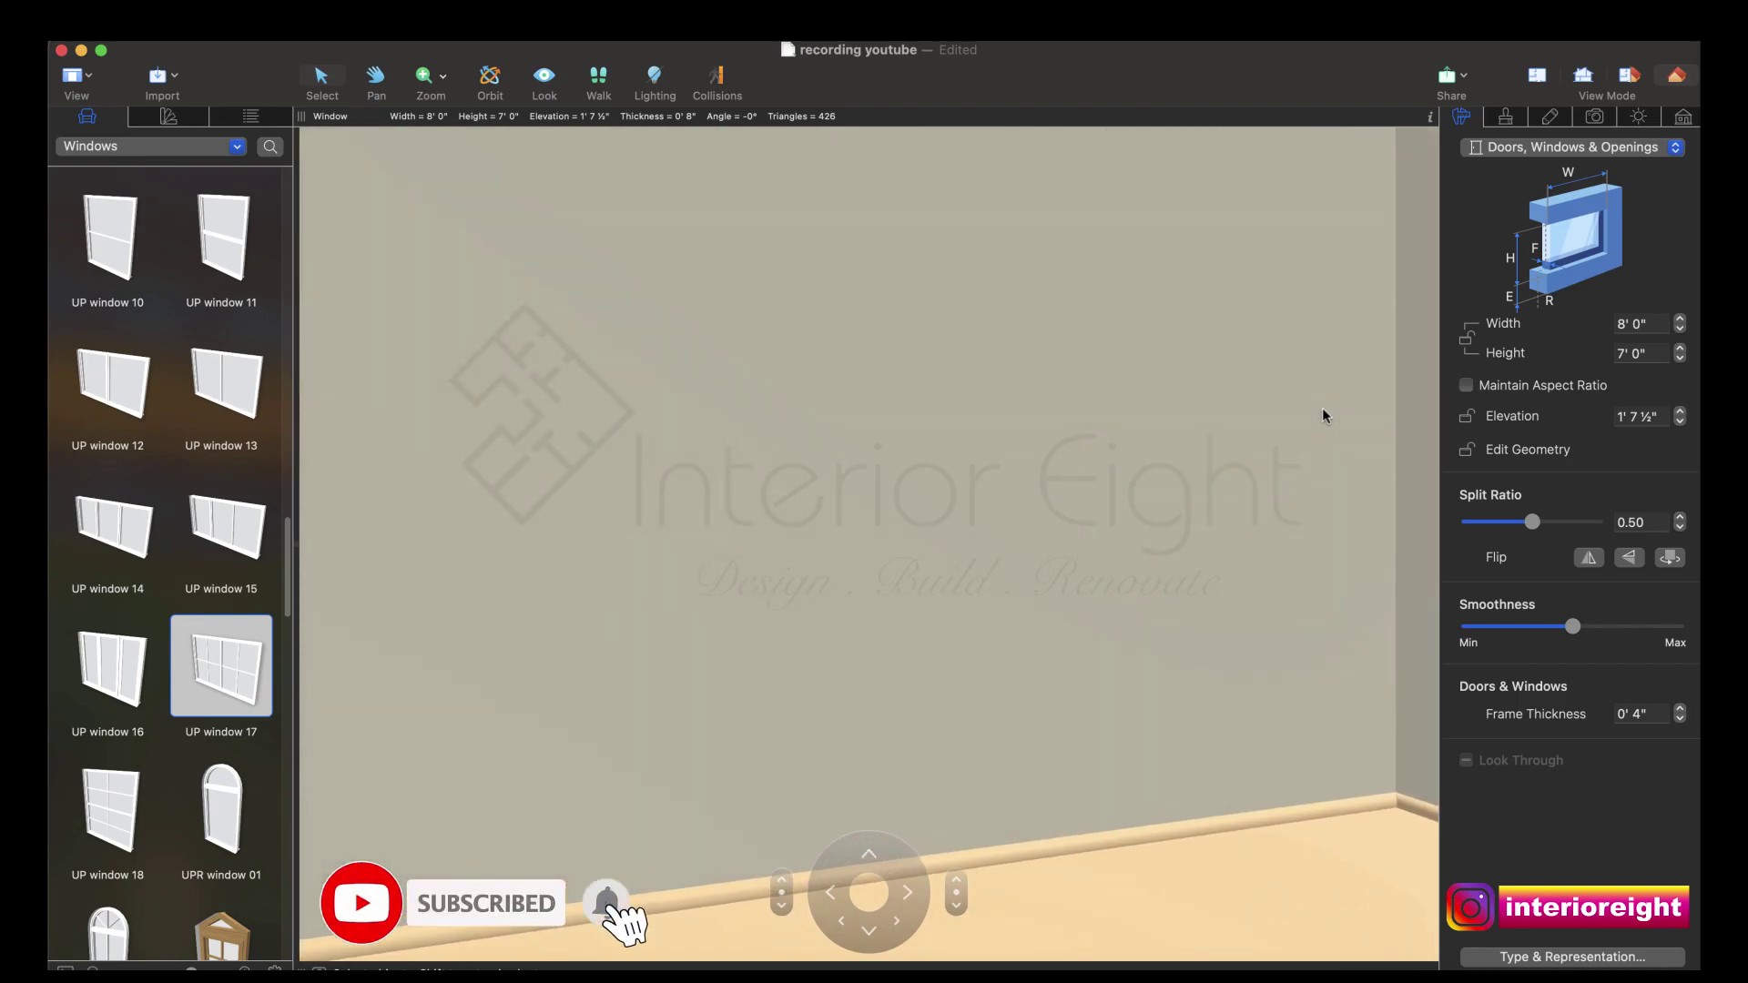
pyautogui.press('Left')
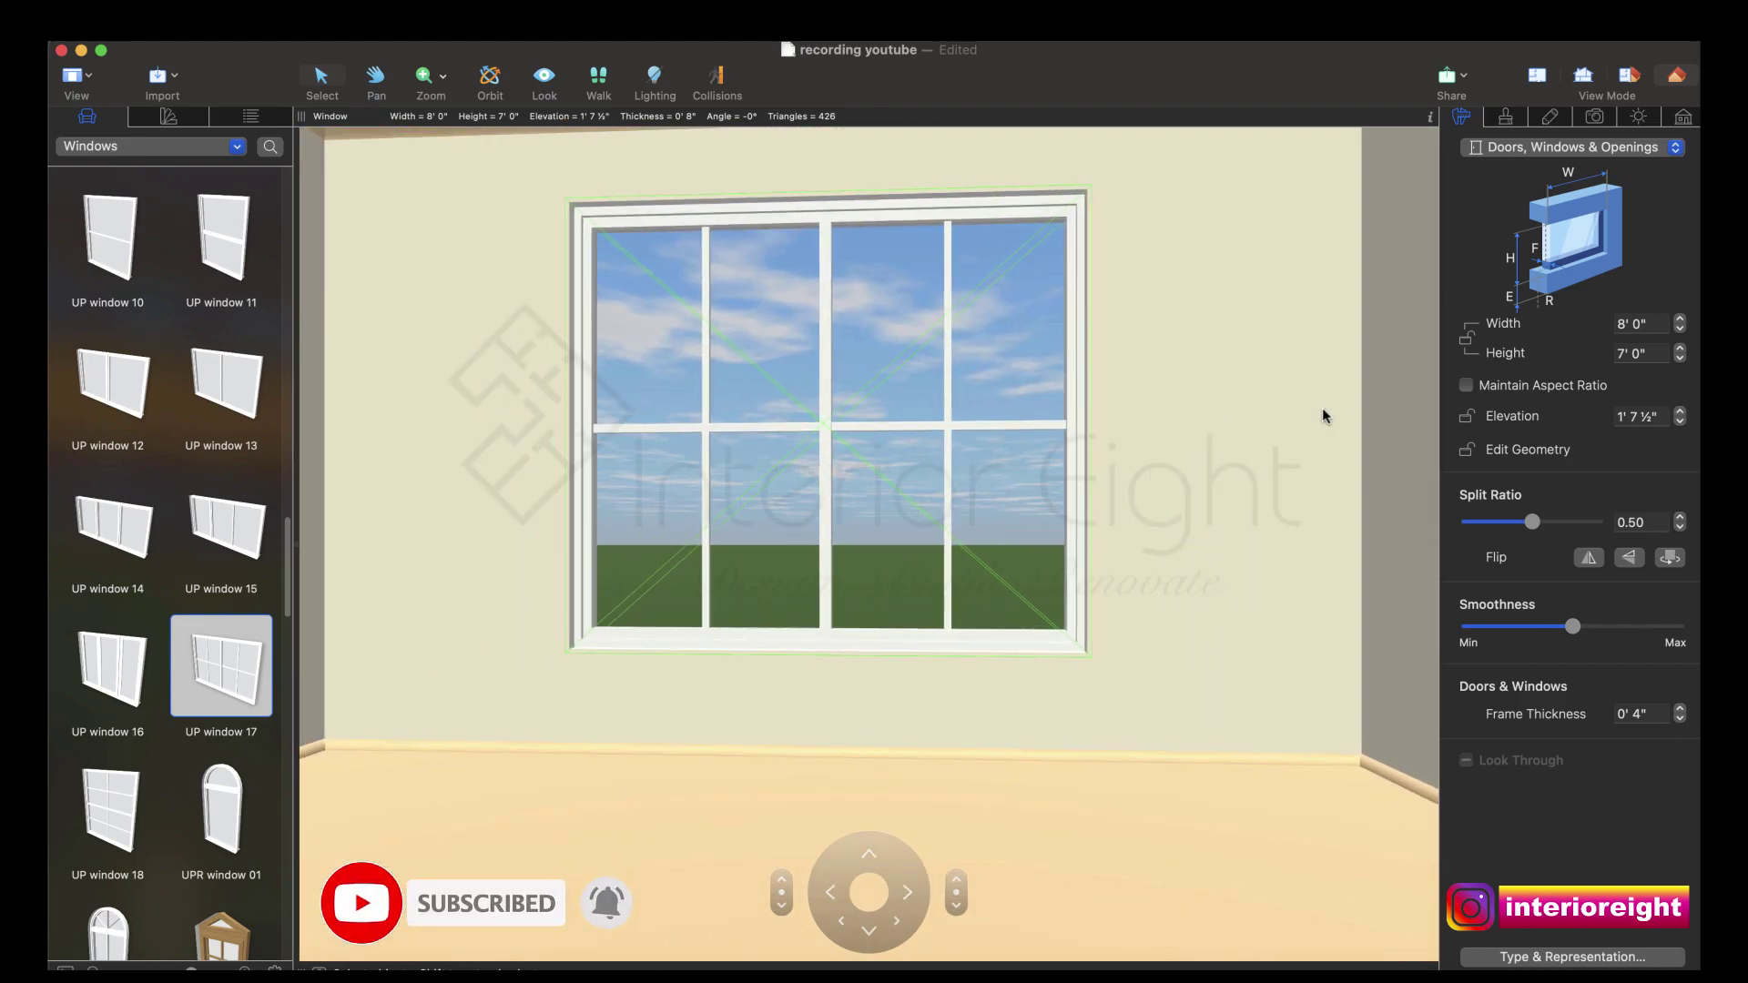
pyautogui.press('Down')
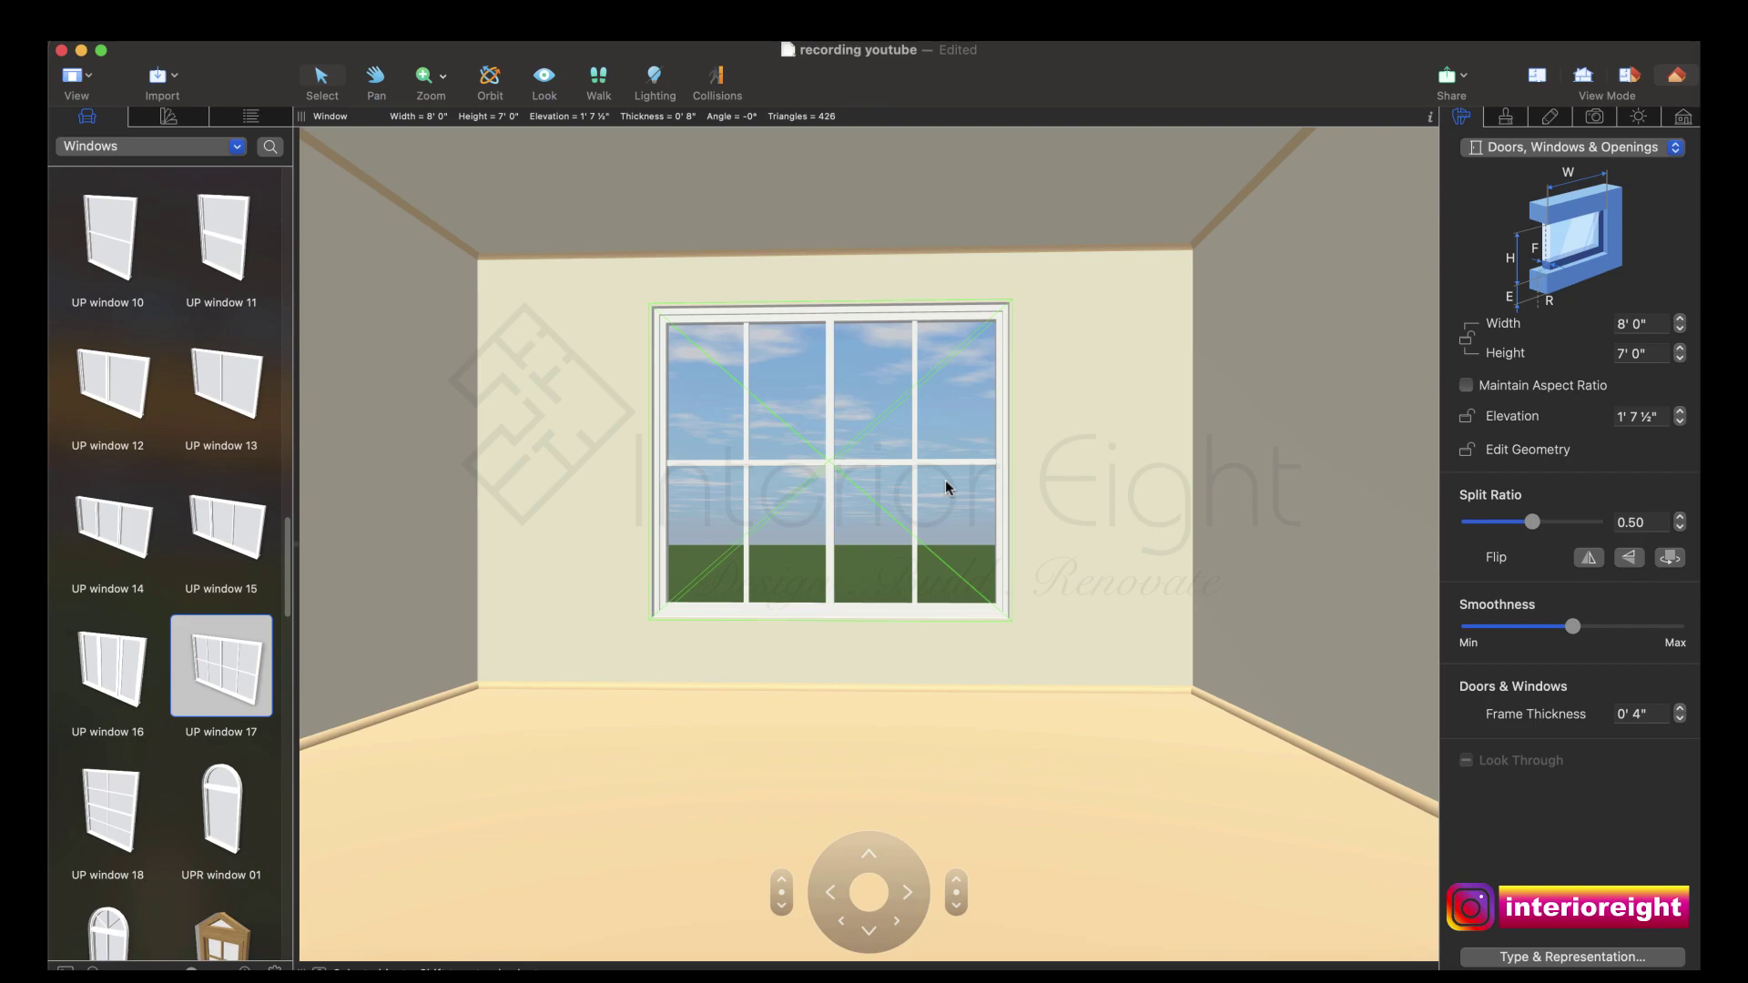
pyautogui.click(1661, 418)
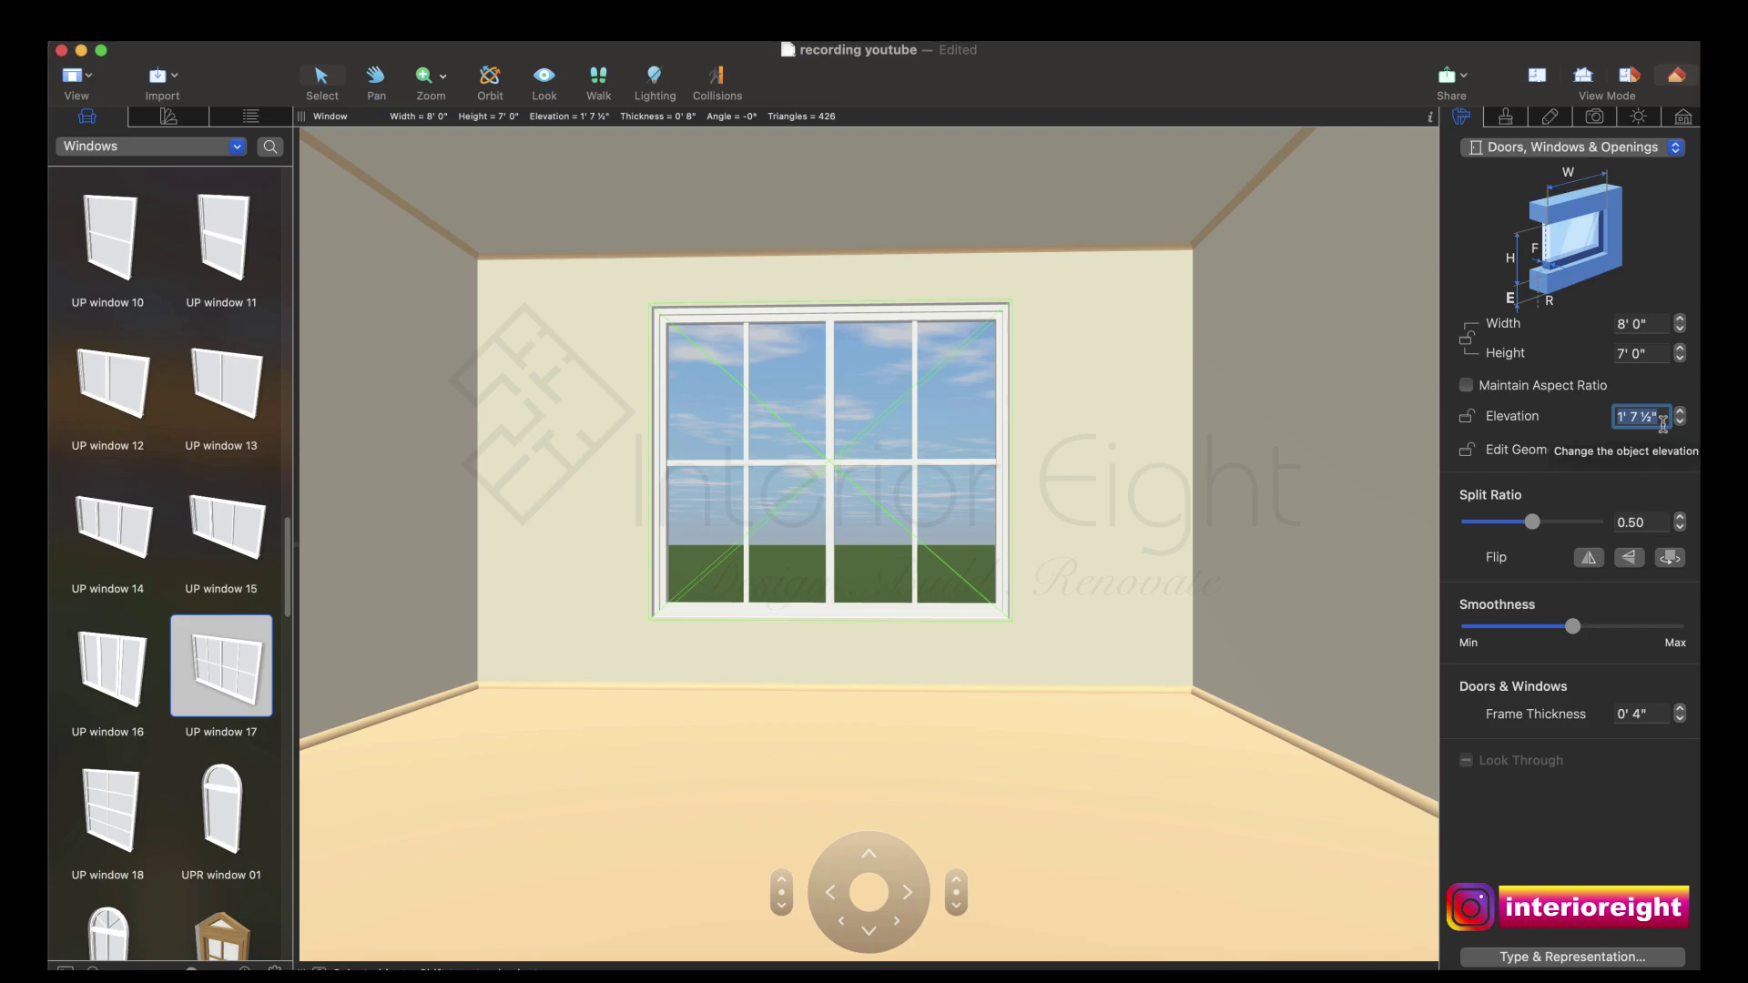
pyautogui.write('12')
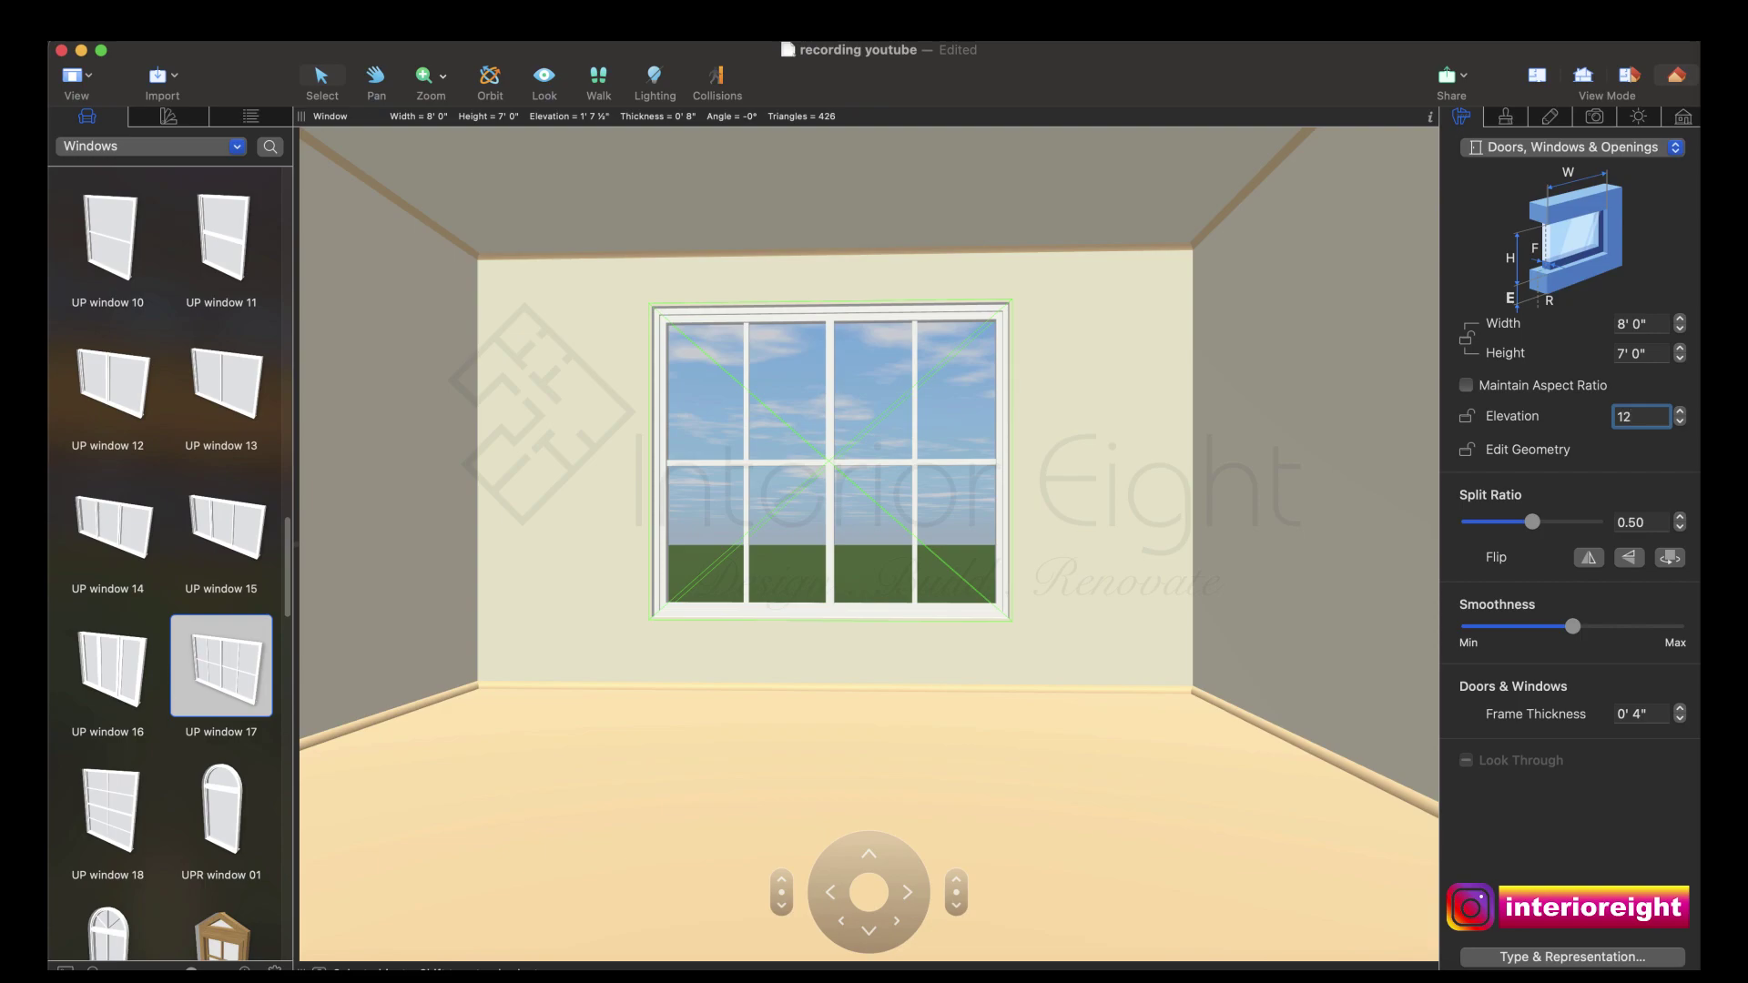
pyautogui.write('"')
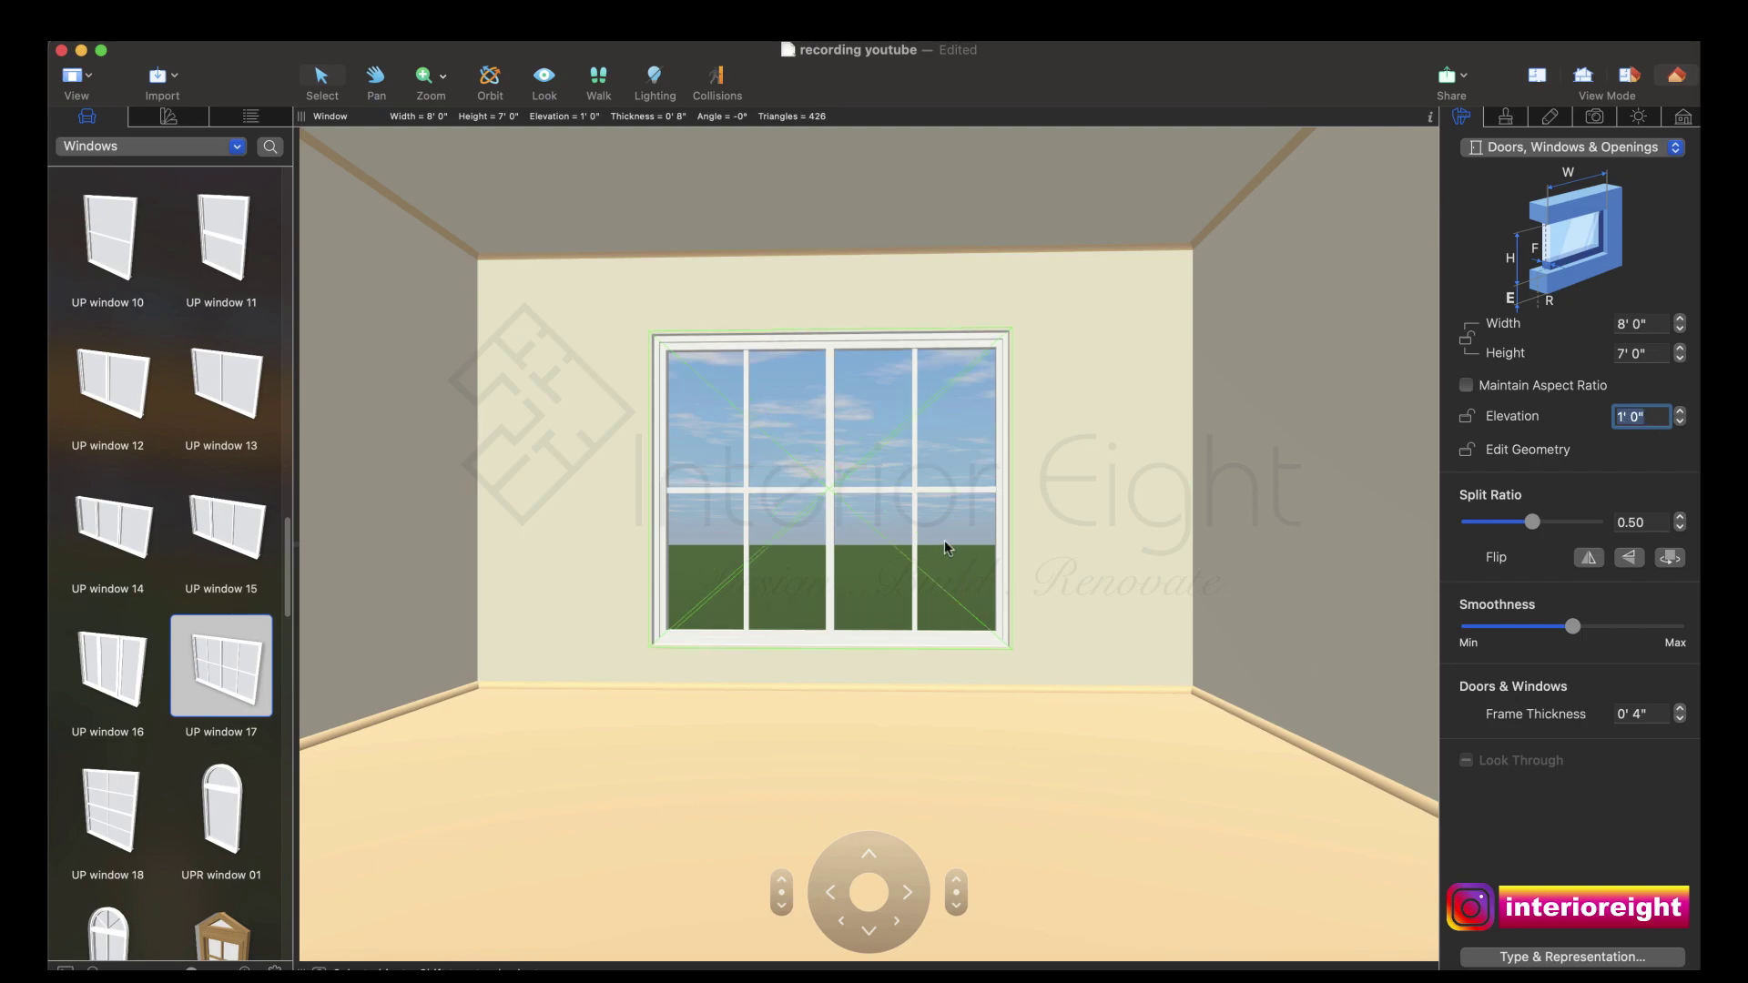
pyautogui.press('Return')
# Step: Apply the 5000 violet blue material from the Matte paint library to the window wall
pyautogui.click(168, 118)
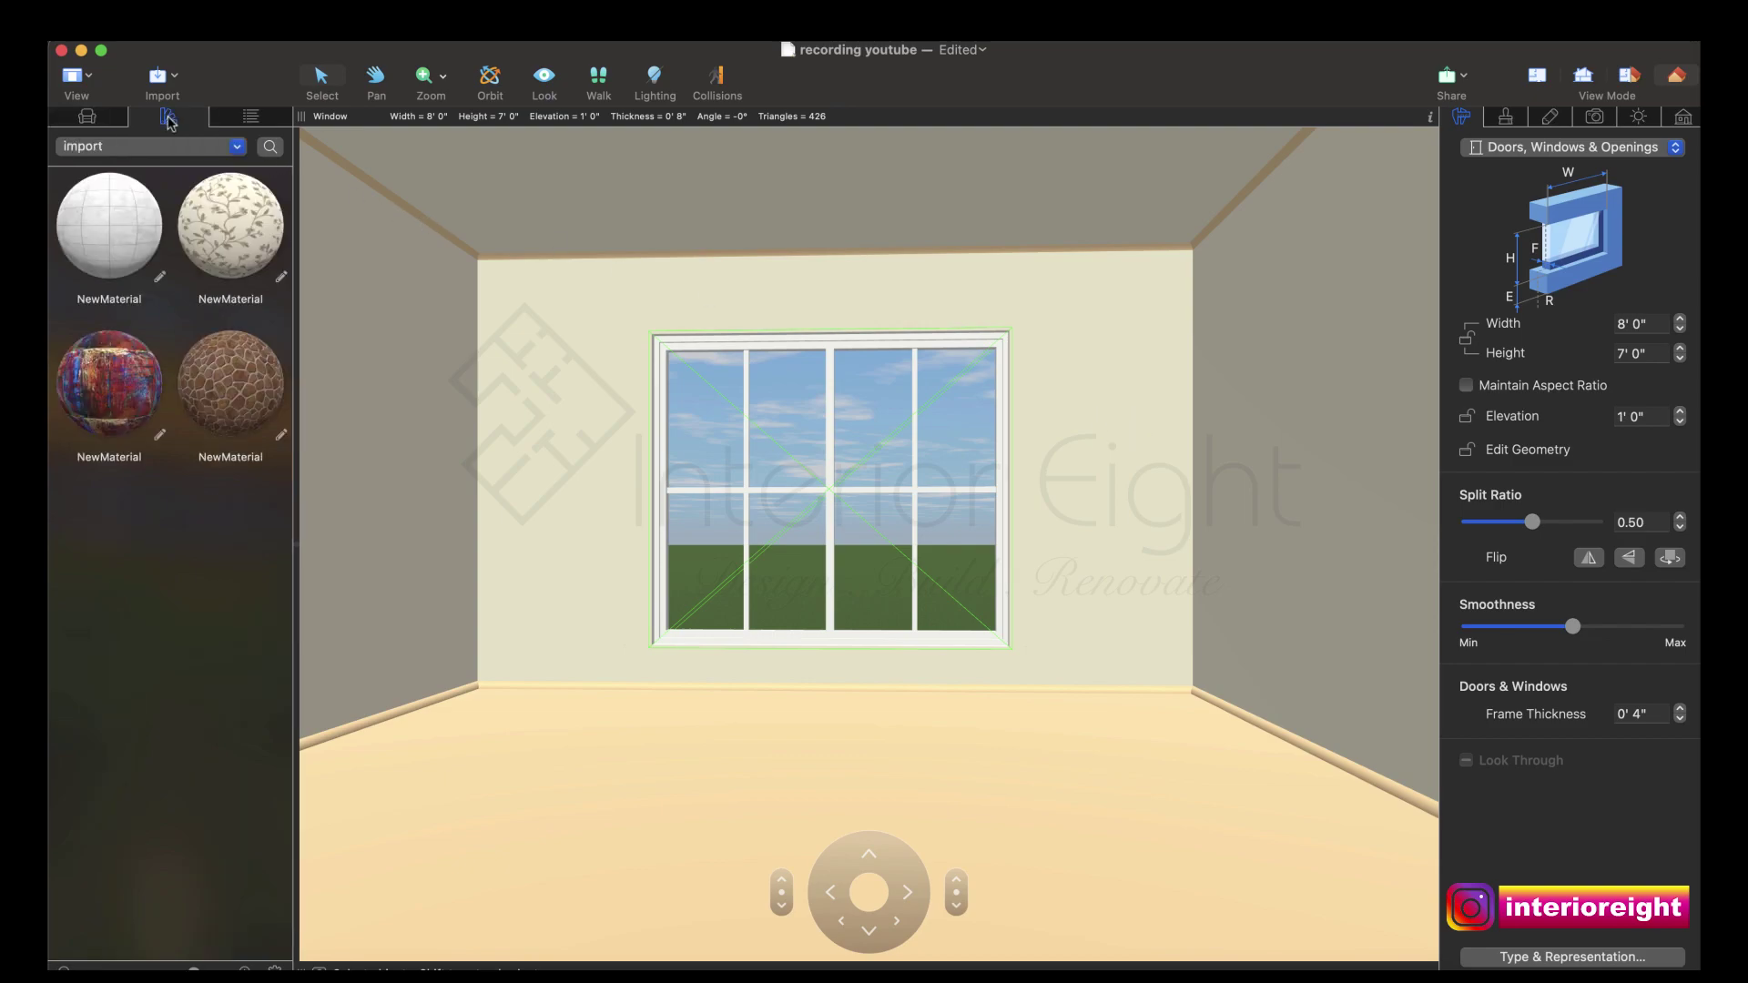
pyautogui.click(173, 148)
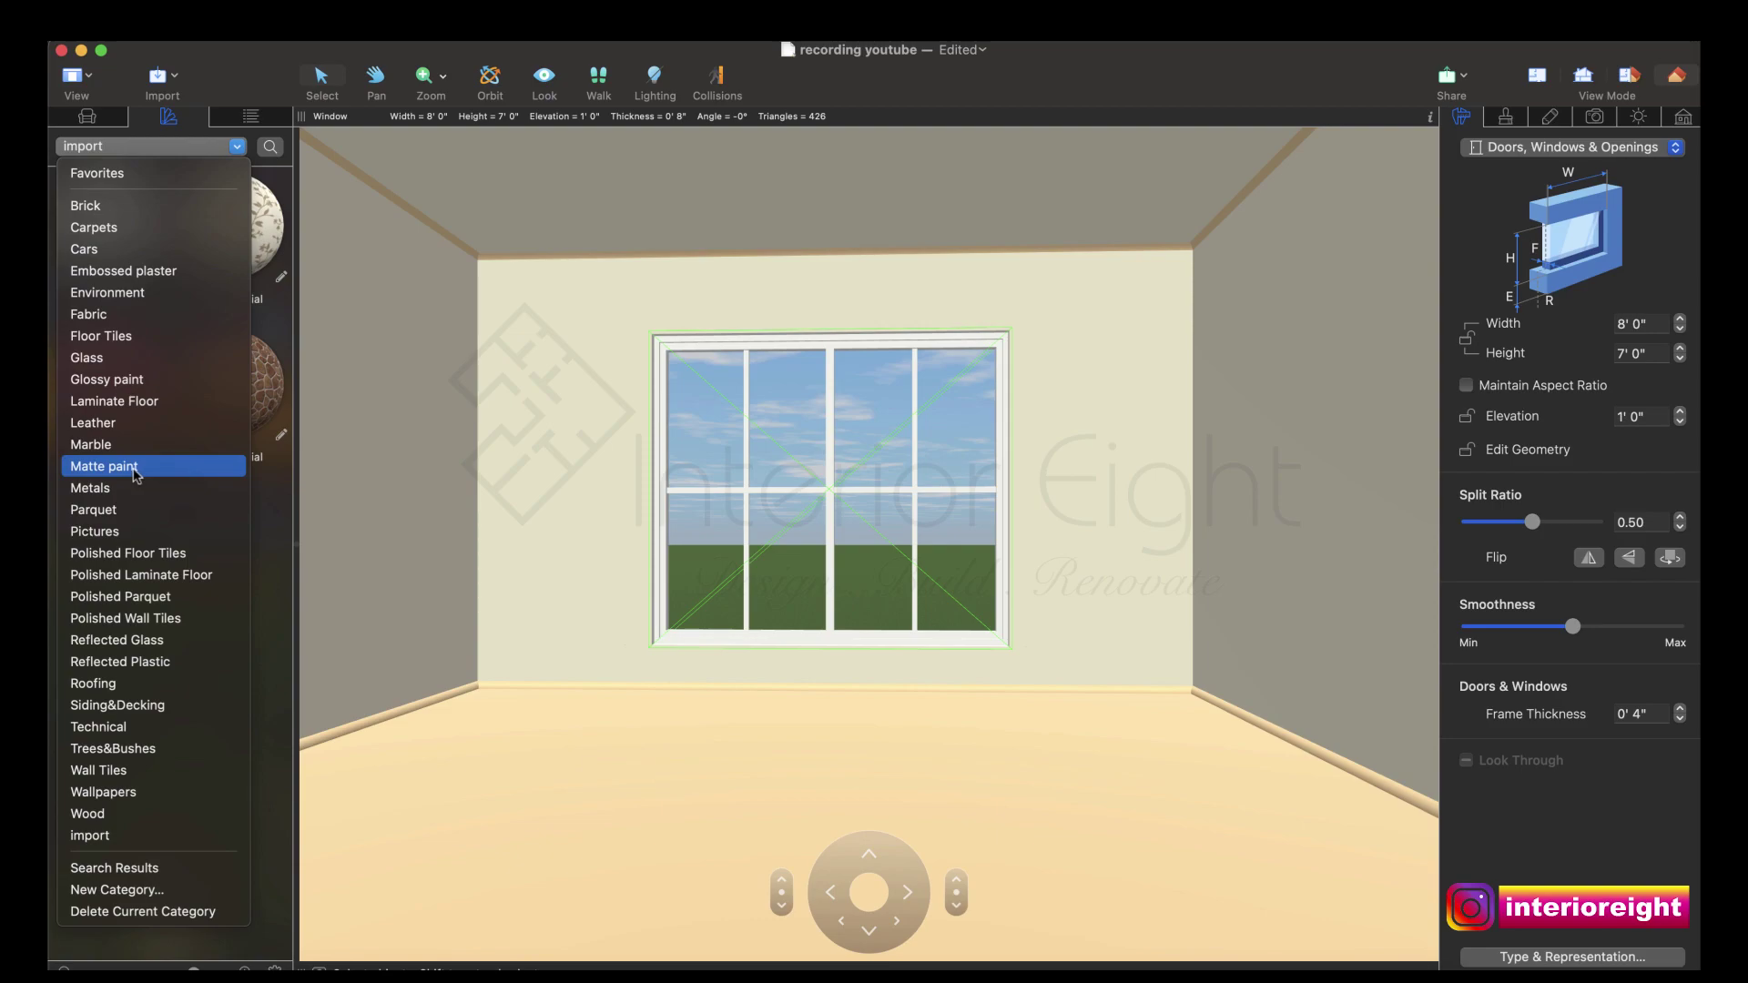
pyautogui.click(104, 466)
pyautogui.scroll(-10, 167, 461)
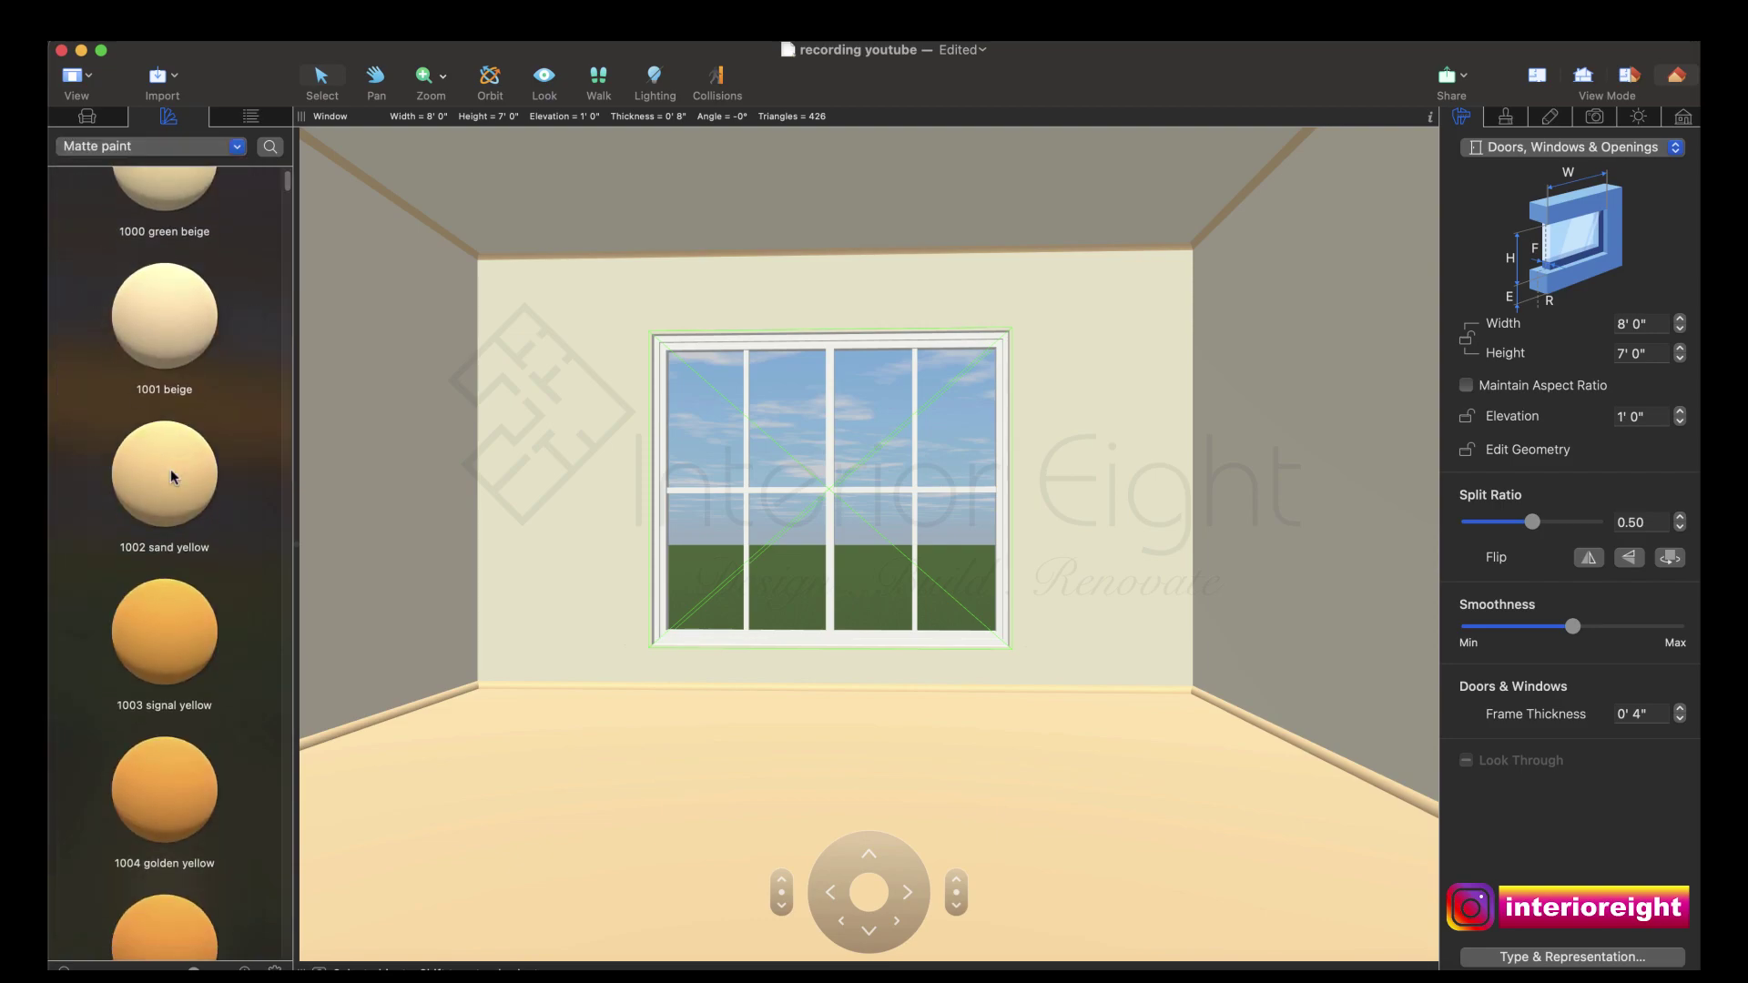
pyautogui.moveTo(288, 222); pyautogui.dragTo(294, 420)
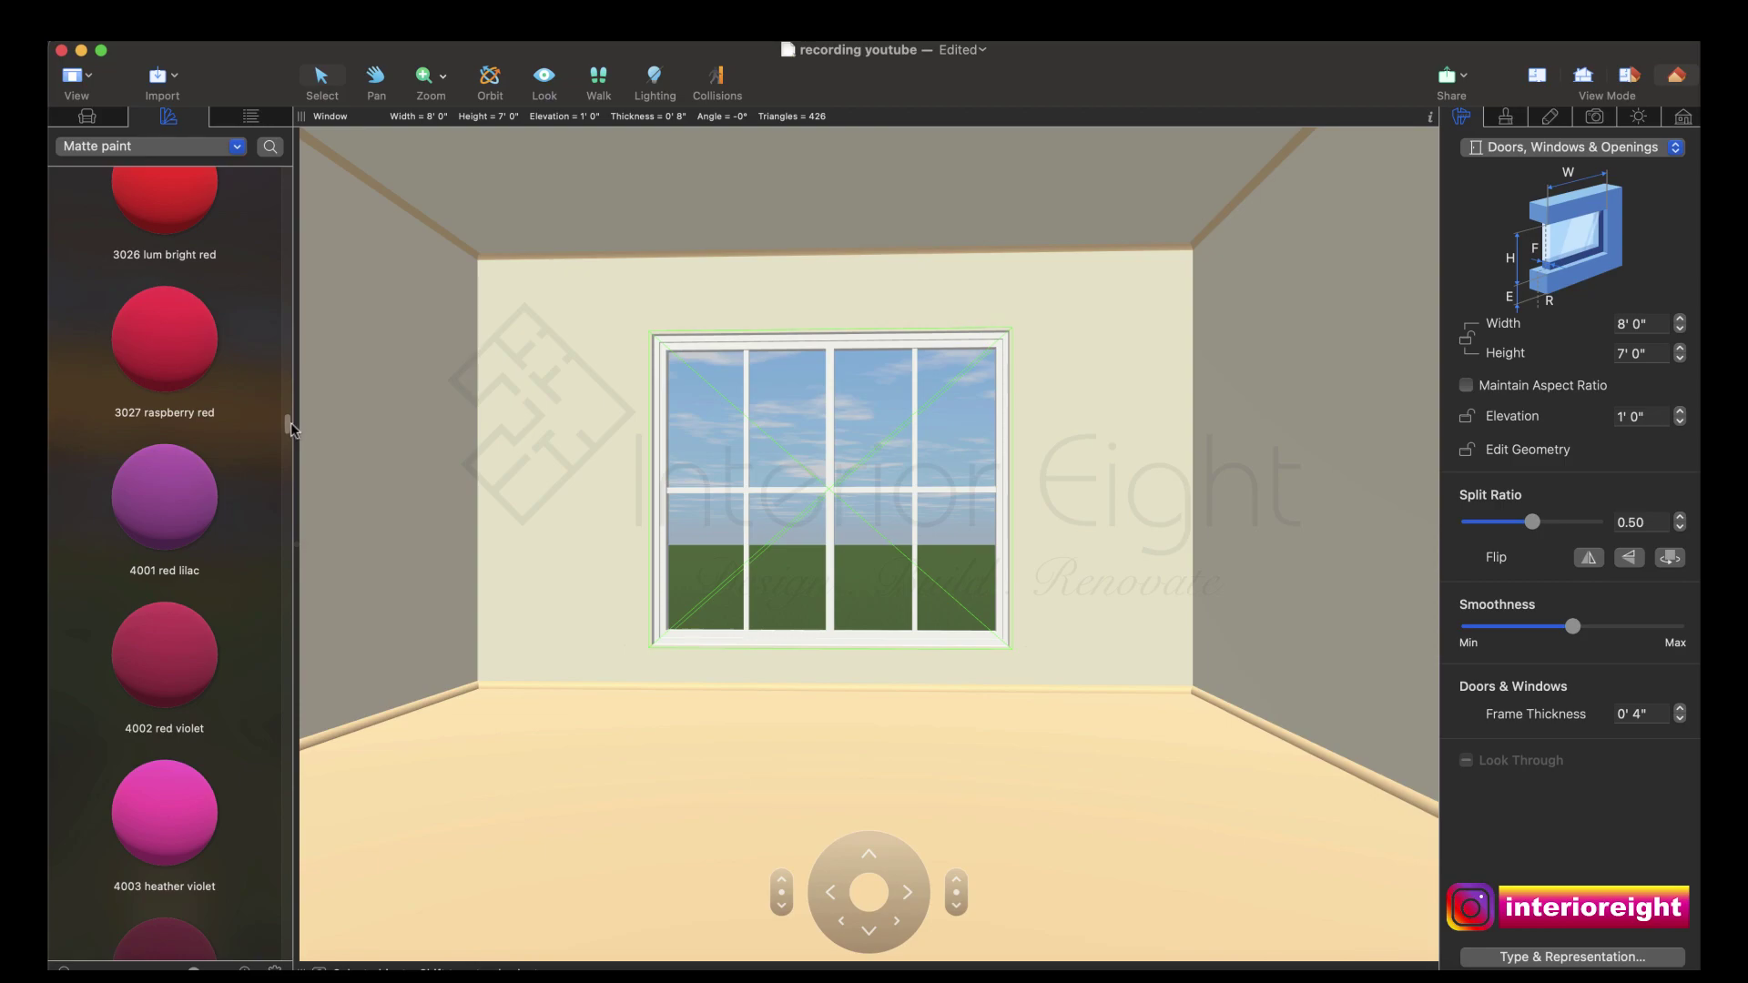
pyautogui.moveTo(292, 424); pyautogui.dragTo(291, 452)
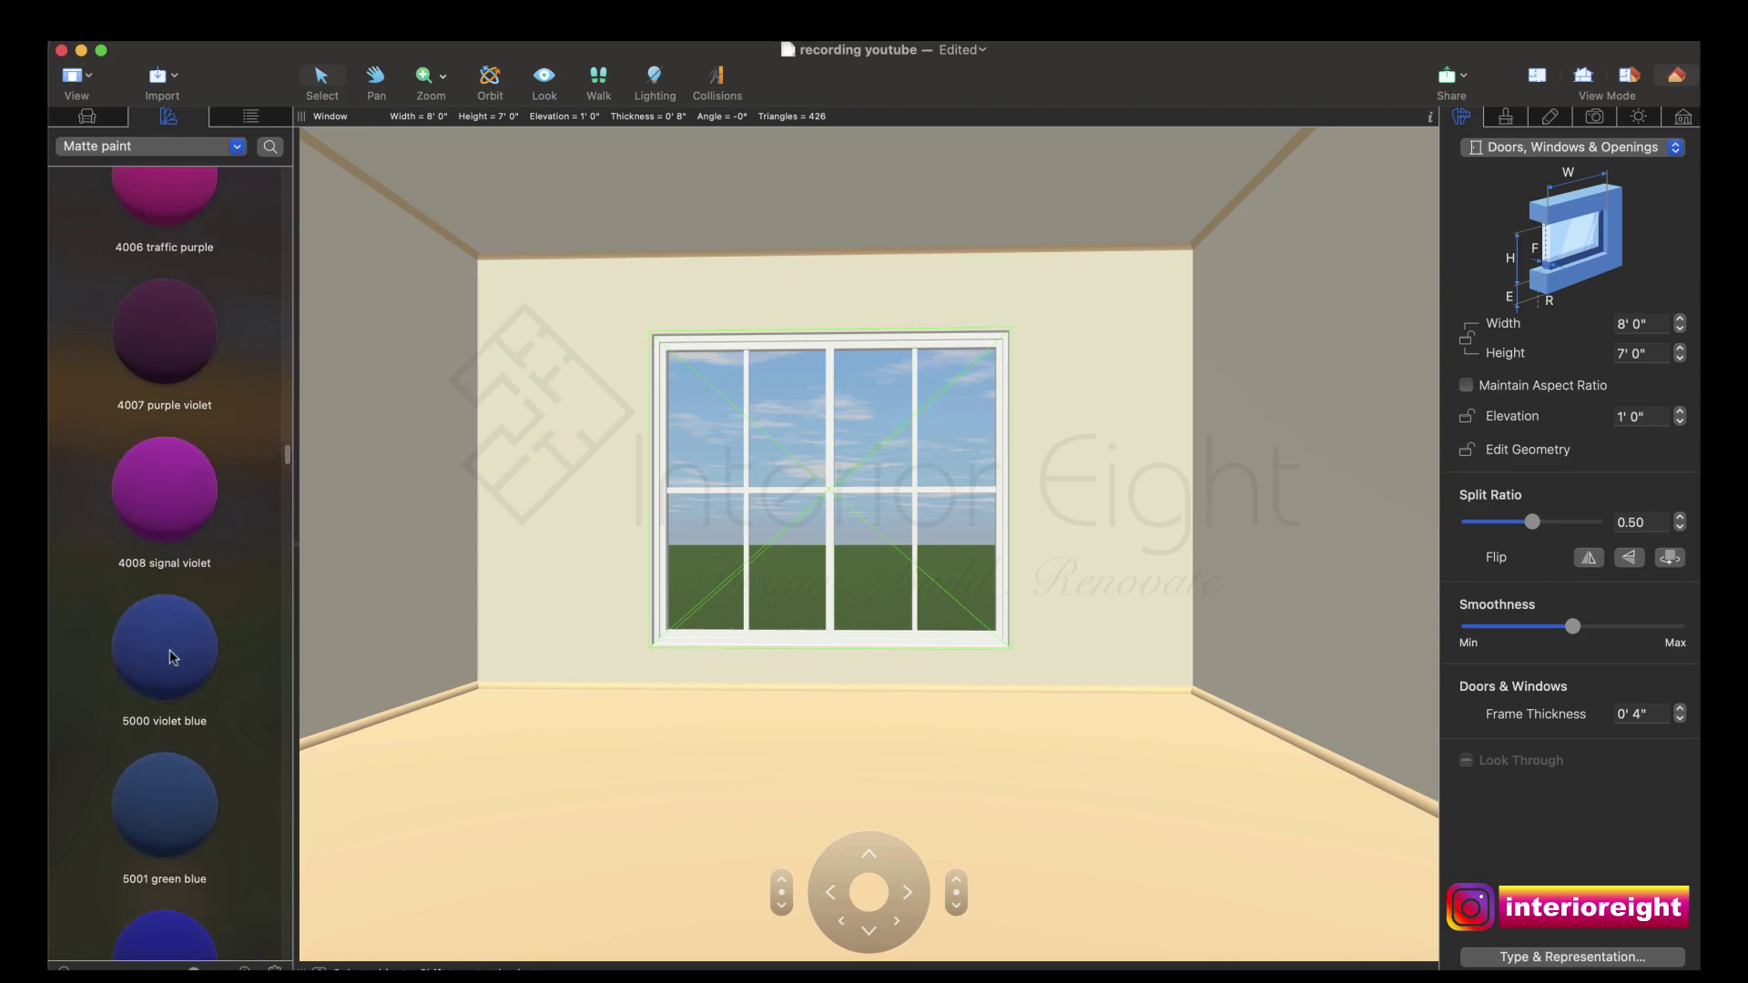
pyautogui.moveTo(173, 655); pyautogui.dragTo(544, 516)
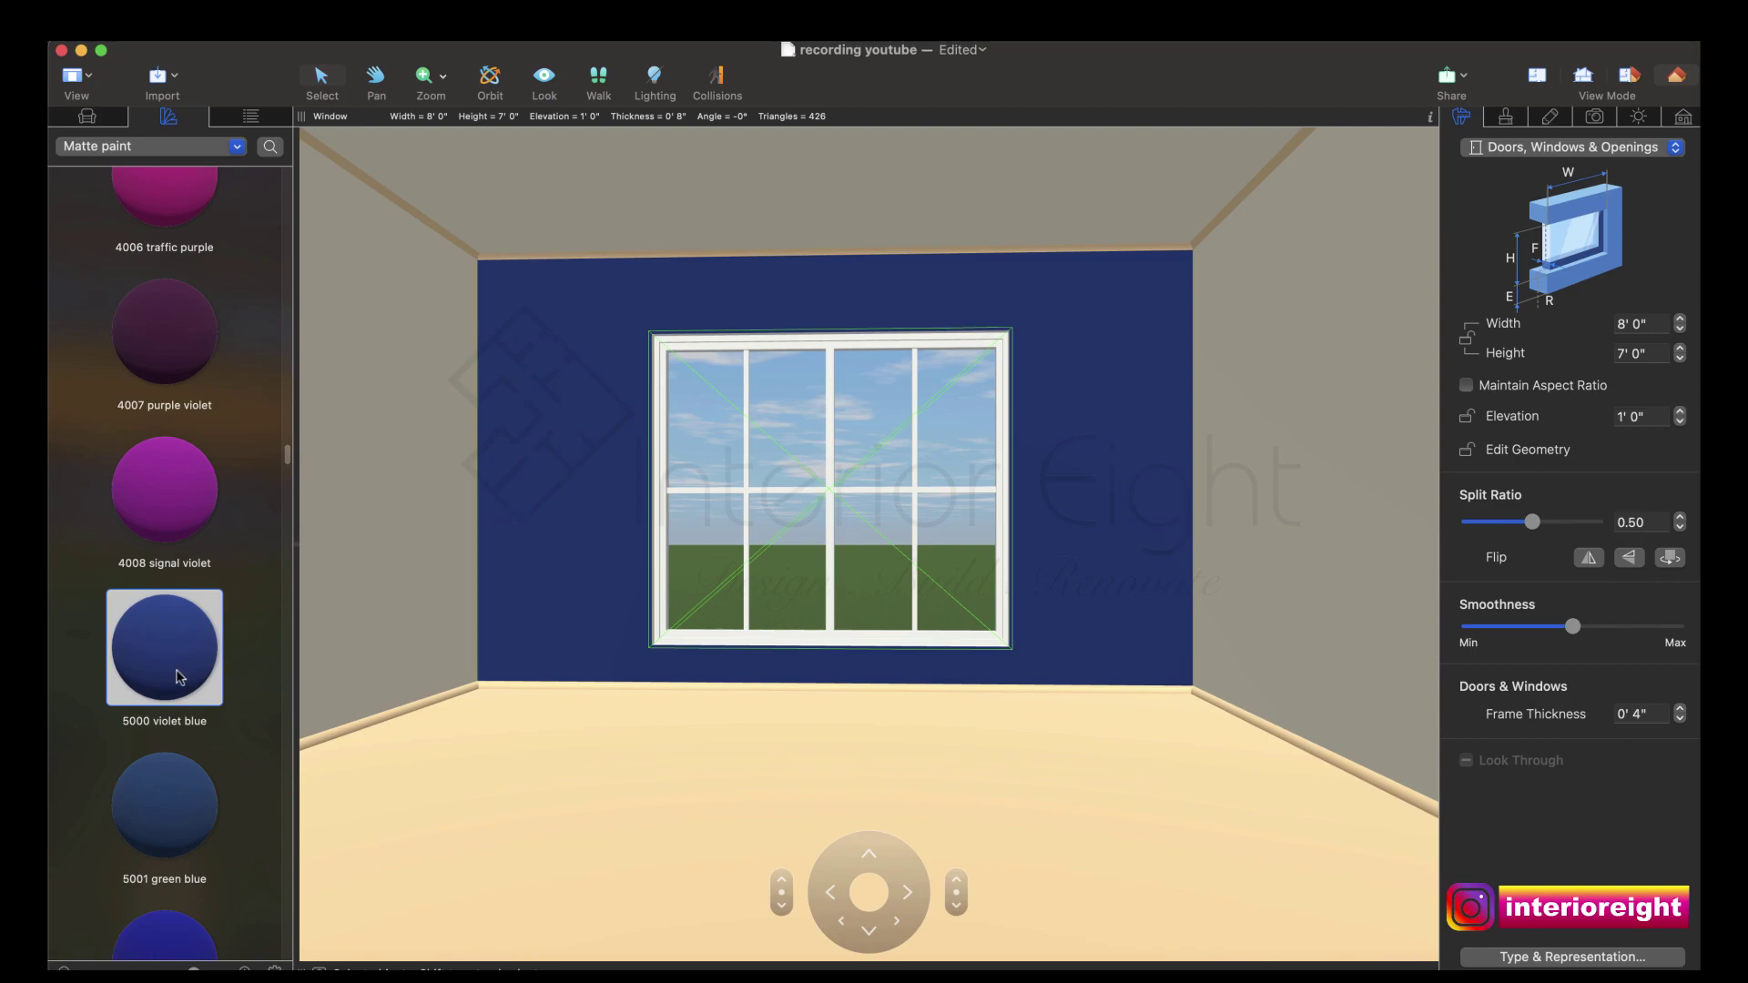
# Step: Apply the 7038 agate grey matte paint to both side walls and the ceiling
pyautogui.scroll(-5, 186, 668)
pyautogui.moveTo(287, 478); pyautogui.dragTo(278, 809)
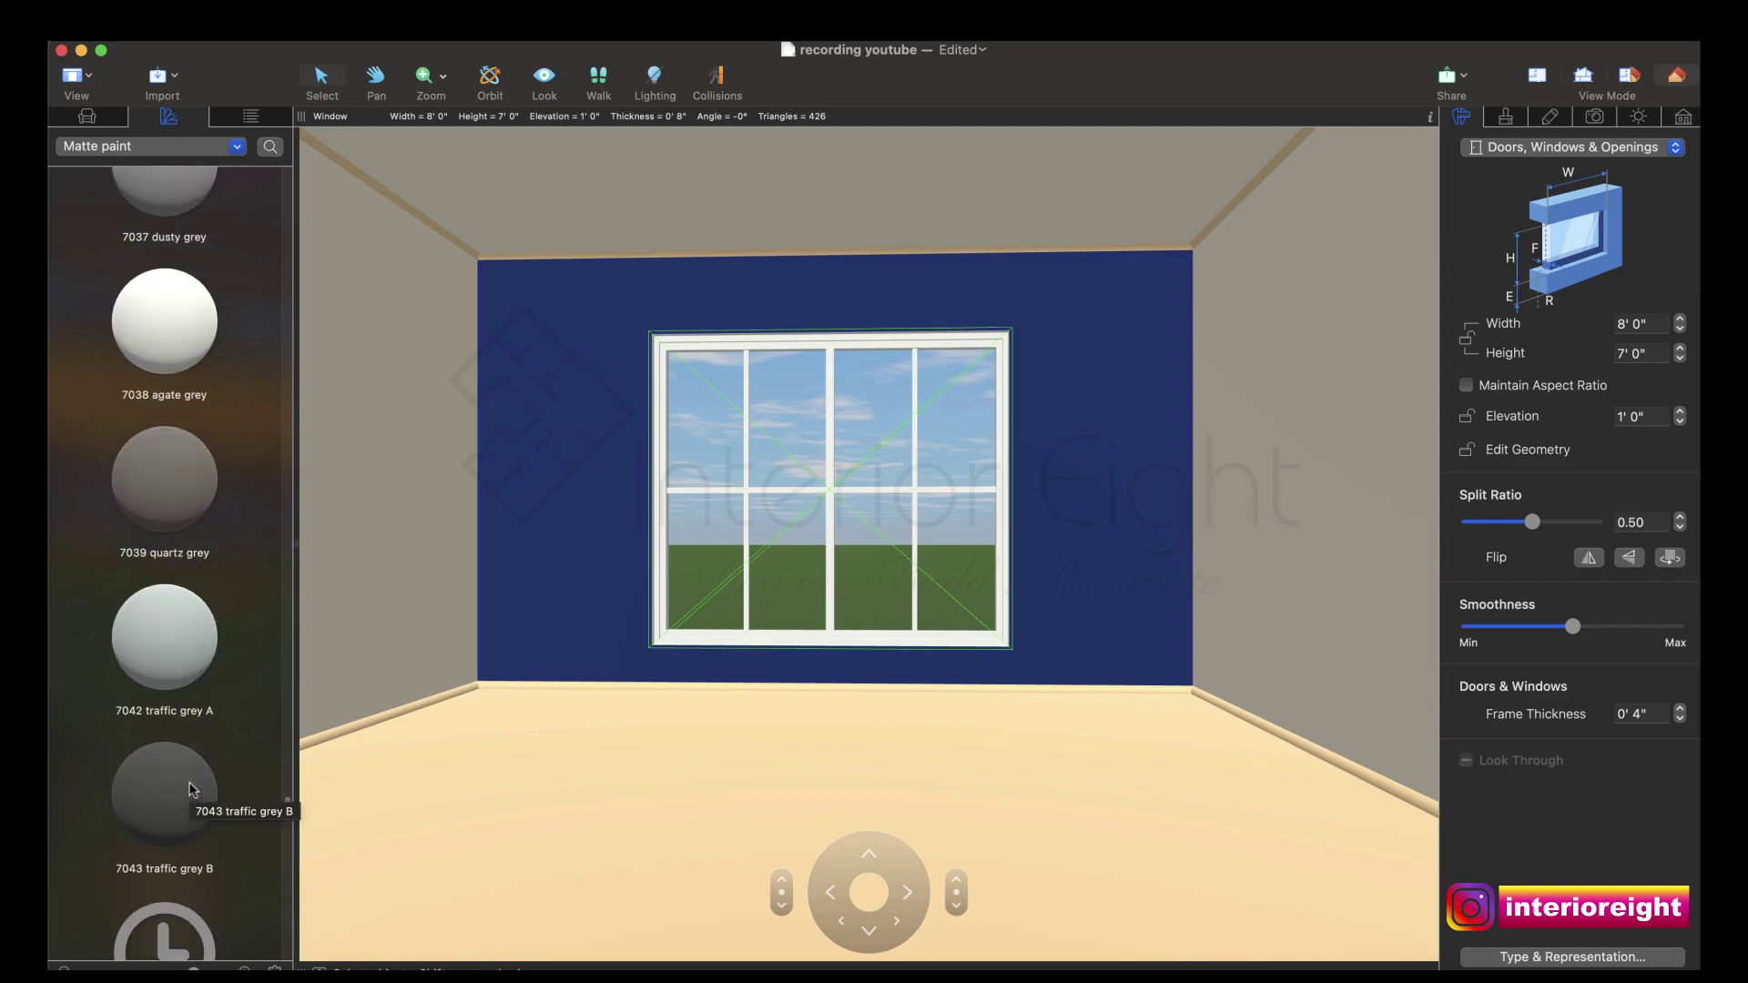
pyautogui.moveTo(162, 338); pyautogui.dragTo(373, 444)
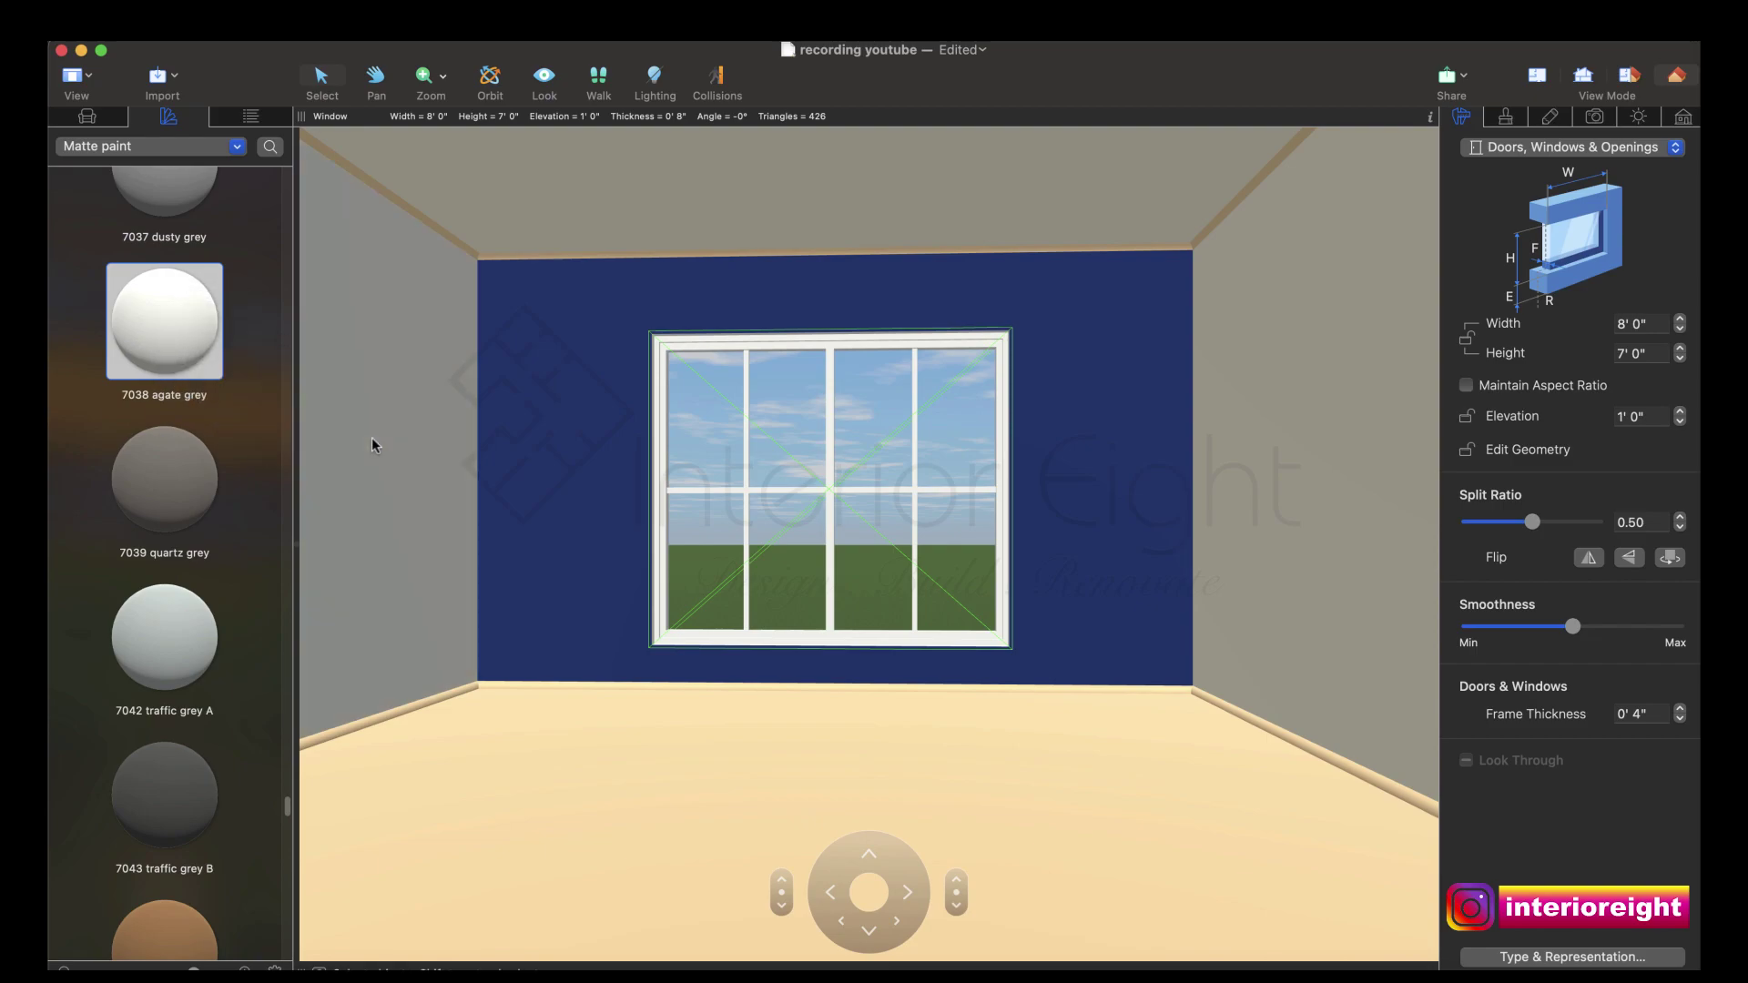
pyautogui.moveTo(177, 344)
pyautogui.mouseDown()
pyautogui.moveTo(495, 421)
pyautogui.moveTo(1429, 495)
pyautogui.moveTo(1377, 507)
pyautogui.mouseUp()
pyautogui.moveTo(162, 346)
pyautogui.mouseDown()
pyautogui.moveTo(456, 321)
pyautogui.moveTo(664, 218)
pyautogui.moveTo(635, 232)
pyautogui.mouseUp()
# Step: Apply the 19_White Sky material from the Polished Floor Tiles library to the room's floor
pyautogui.click(125, 146)
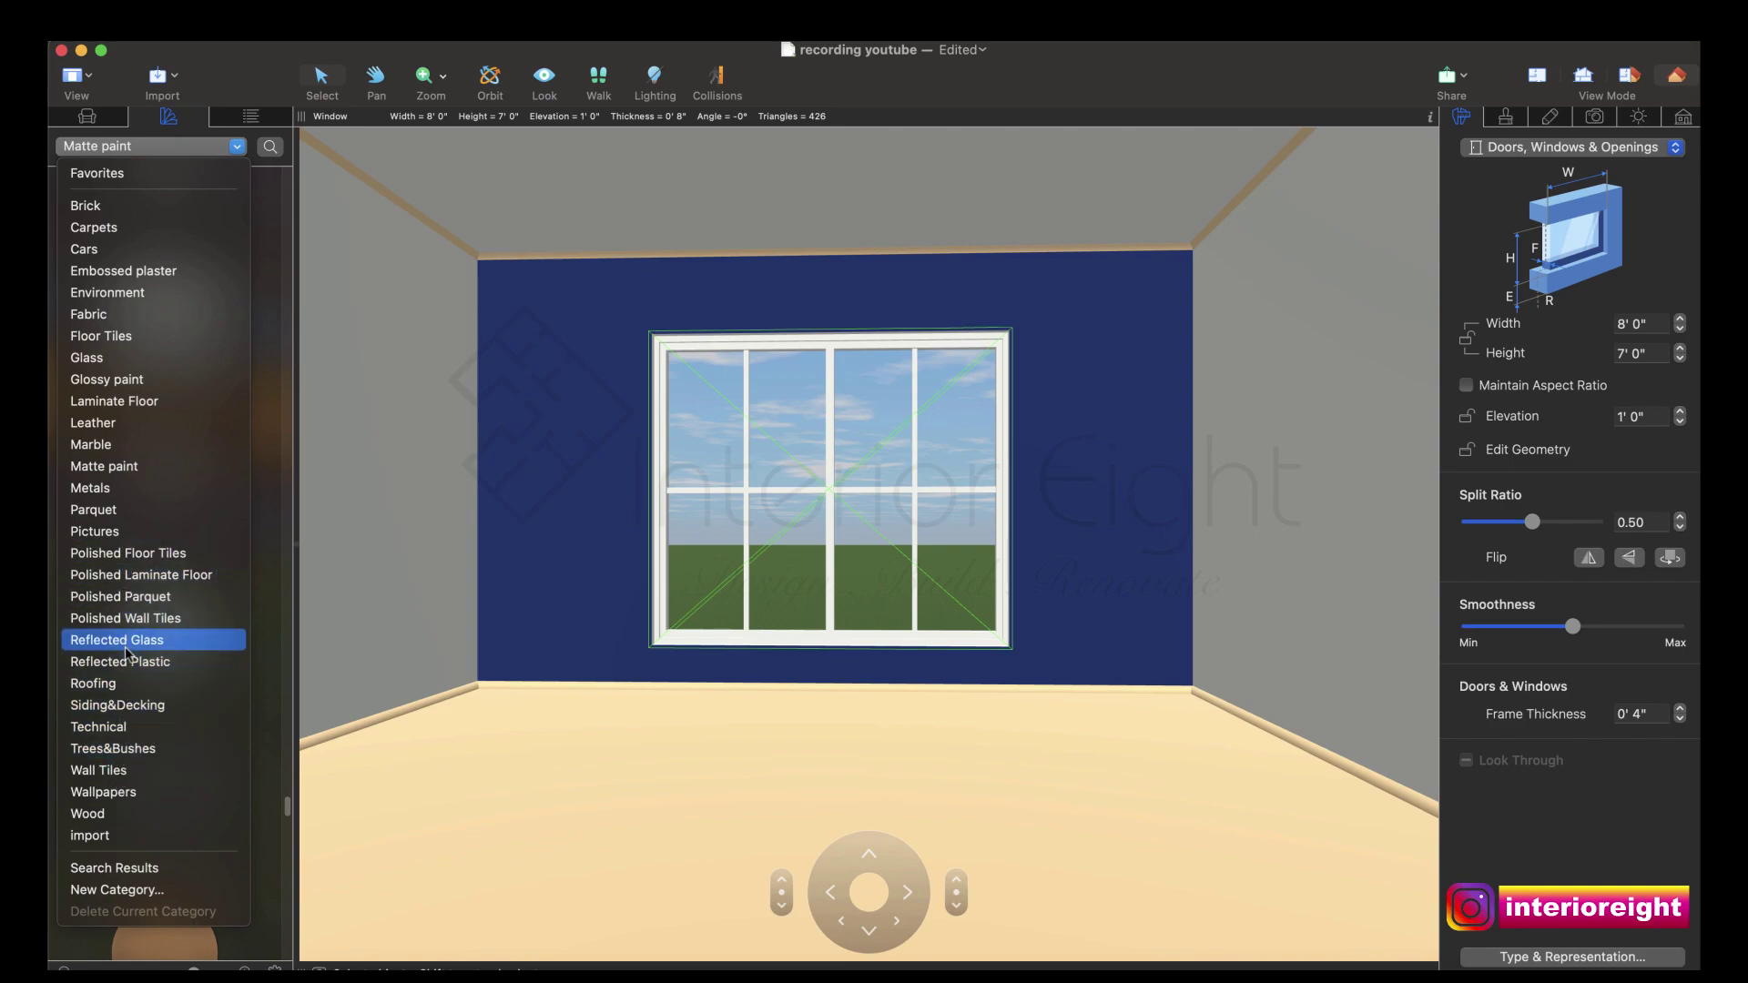
pyautogui.click(125, 557)
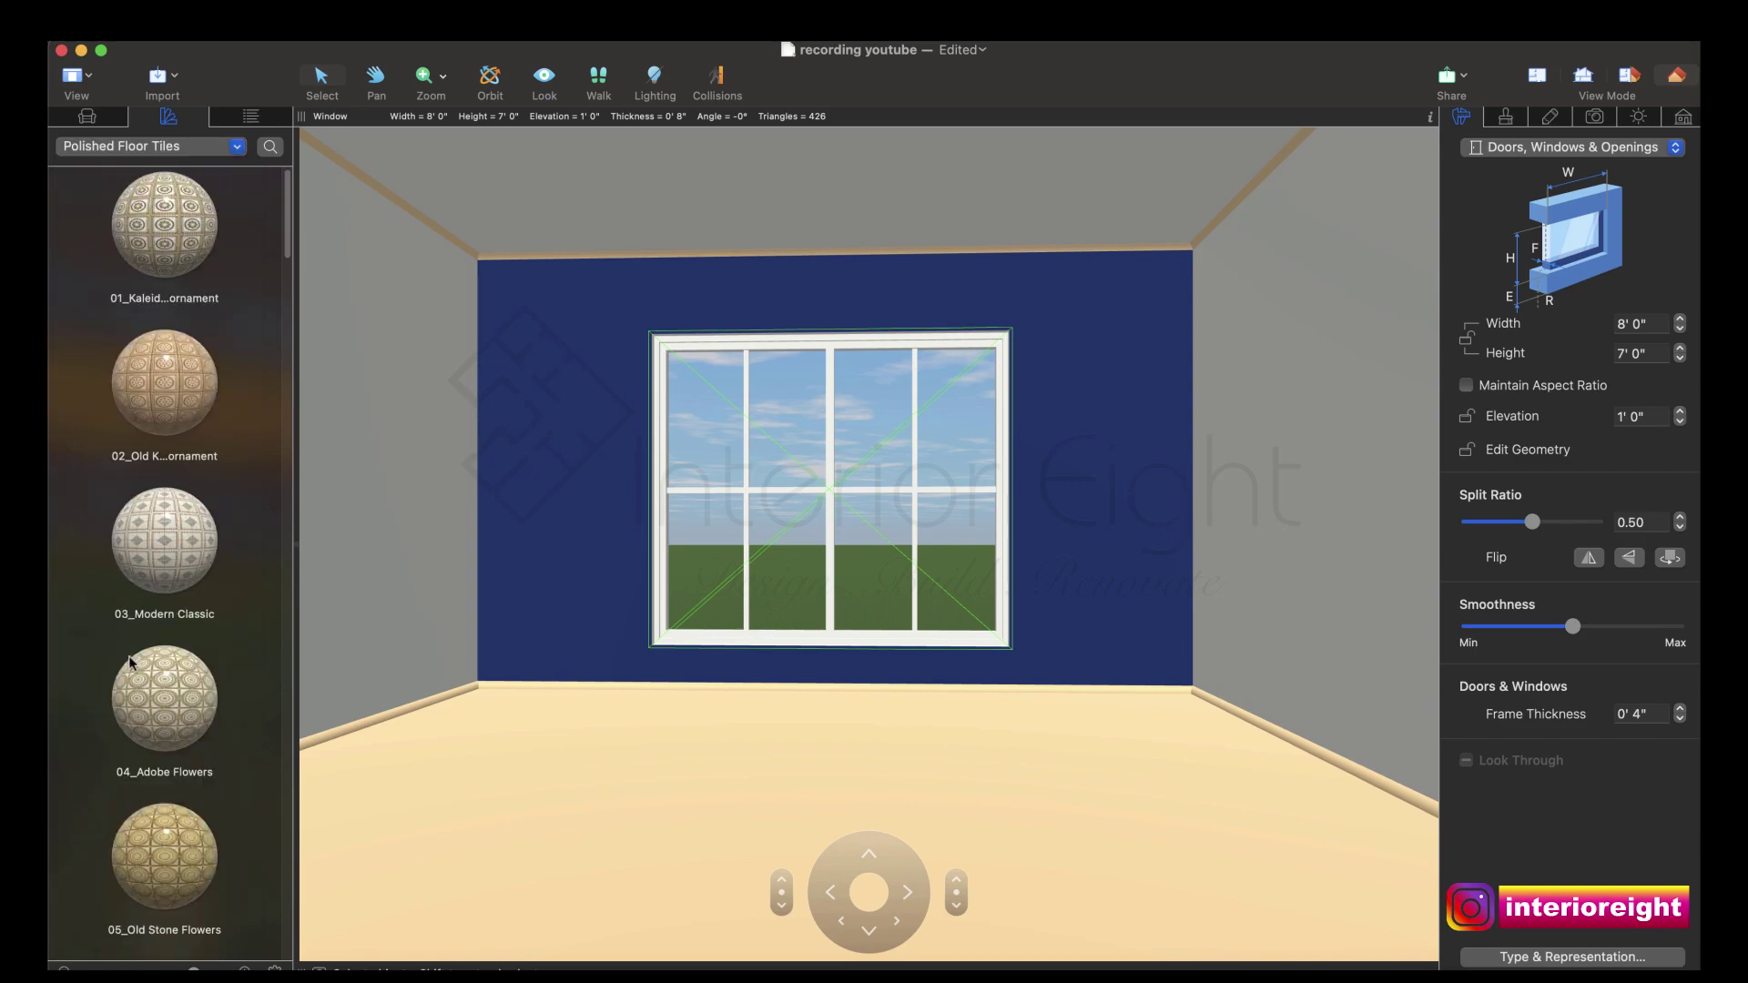
pyautogui.scroll(-10, 132, 651)
pyautogui.moveTo(278, 320); pyautogui.dragTo(276, 531)
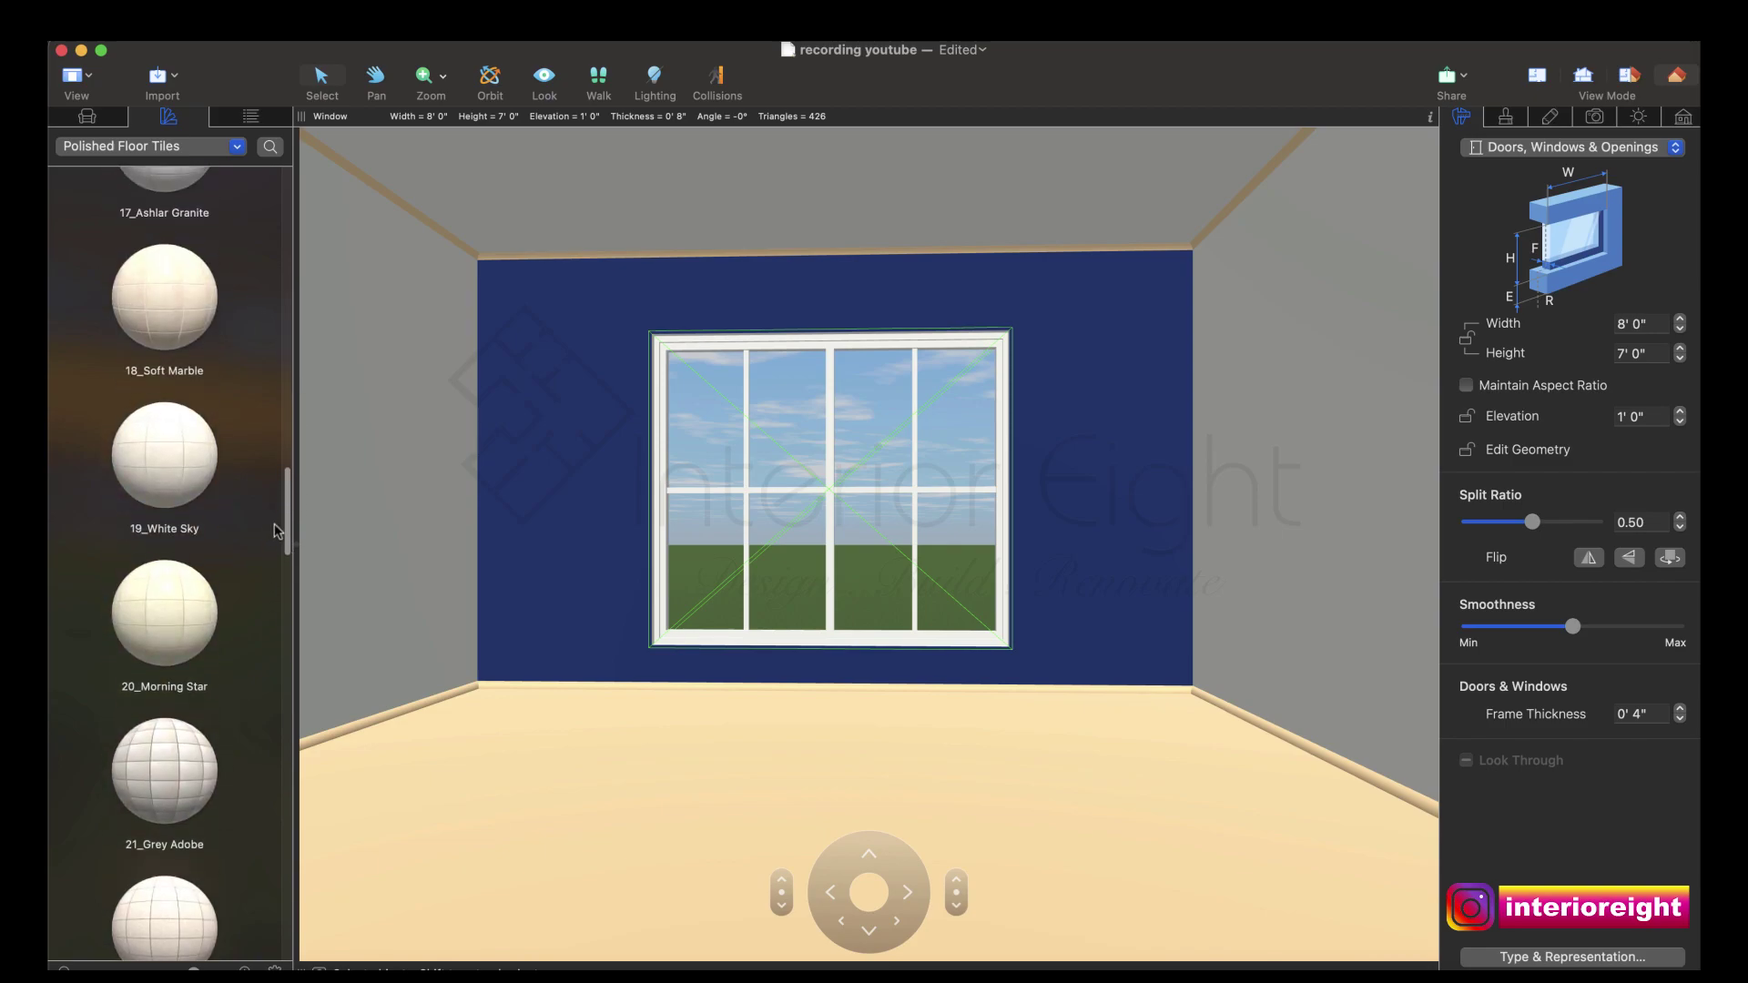
pyautogui.scroll(2, 228, 537)
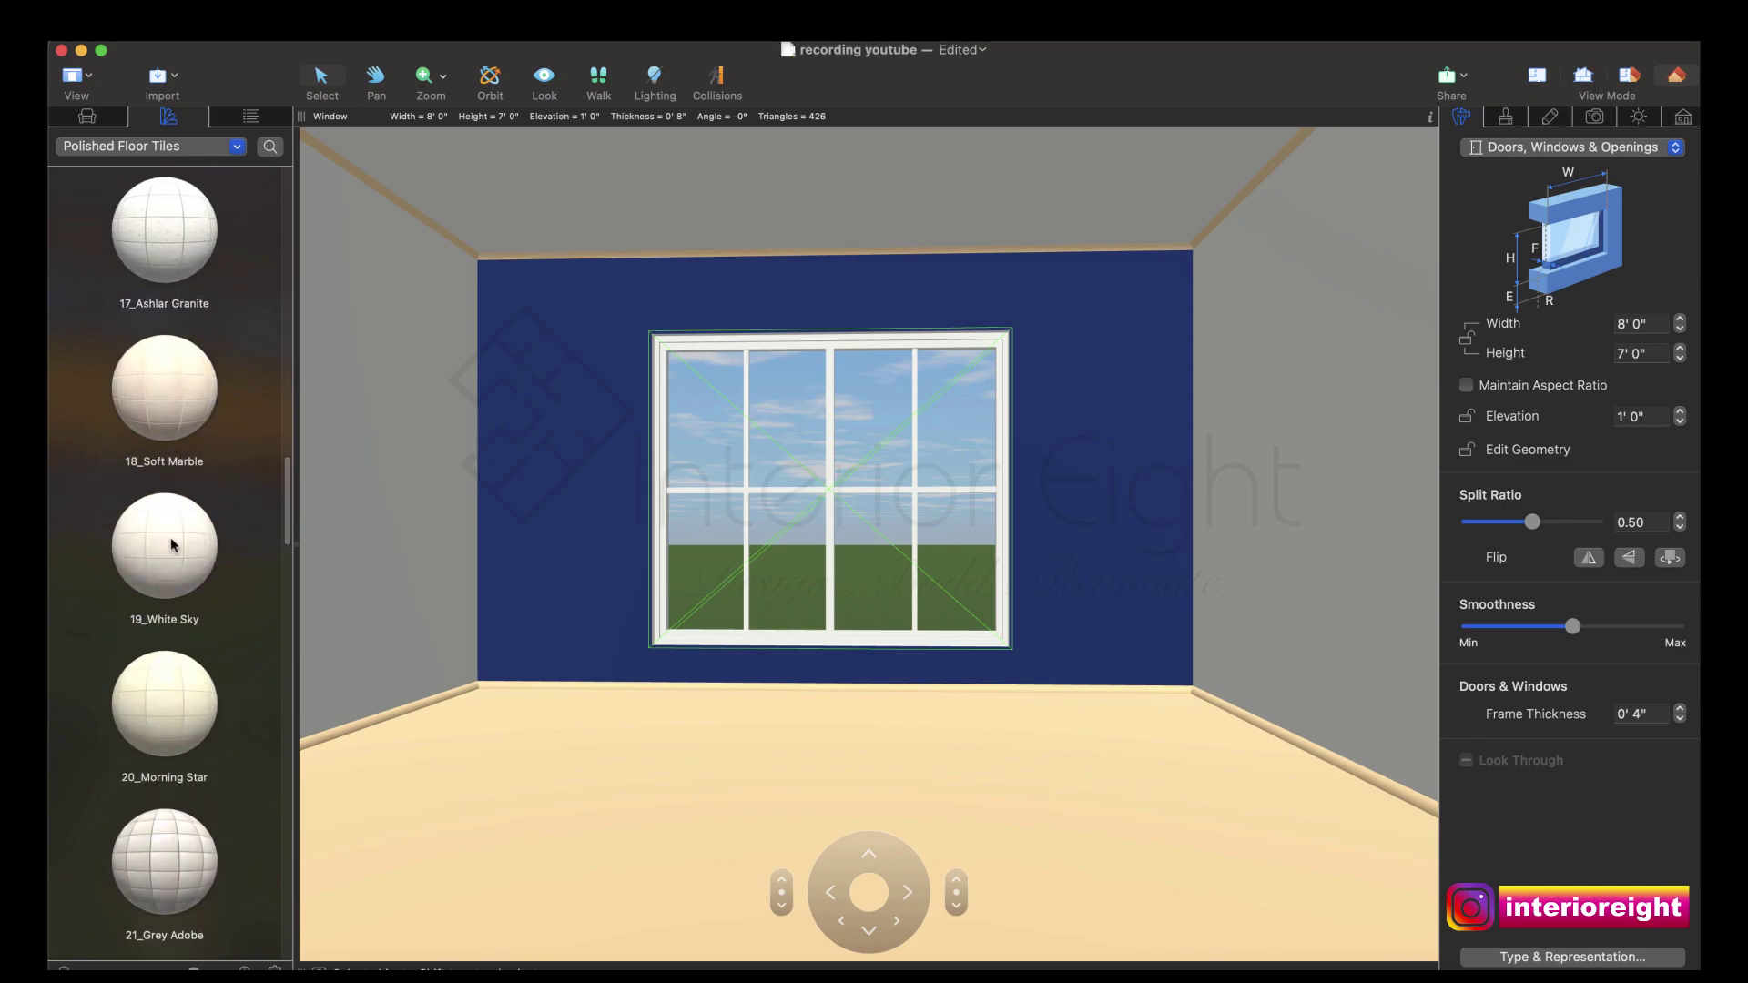
pyautogui.moveTo(176, 558); pyautogui.dragTo(618, 837)
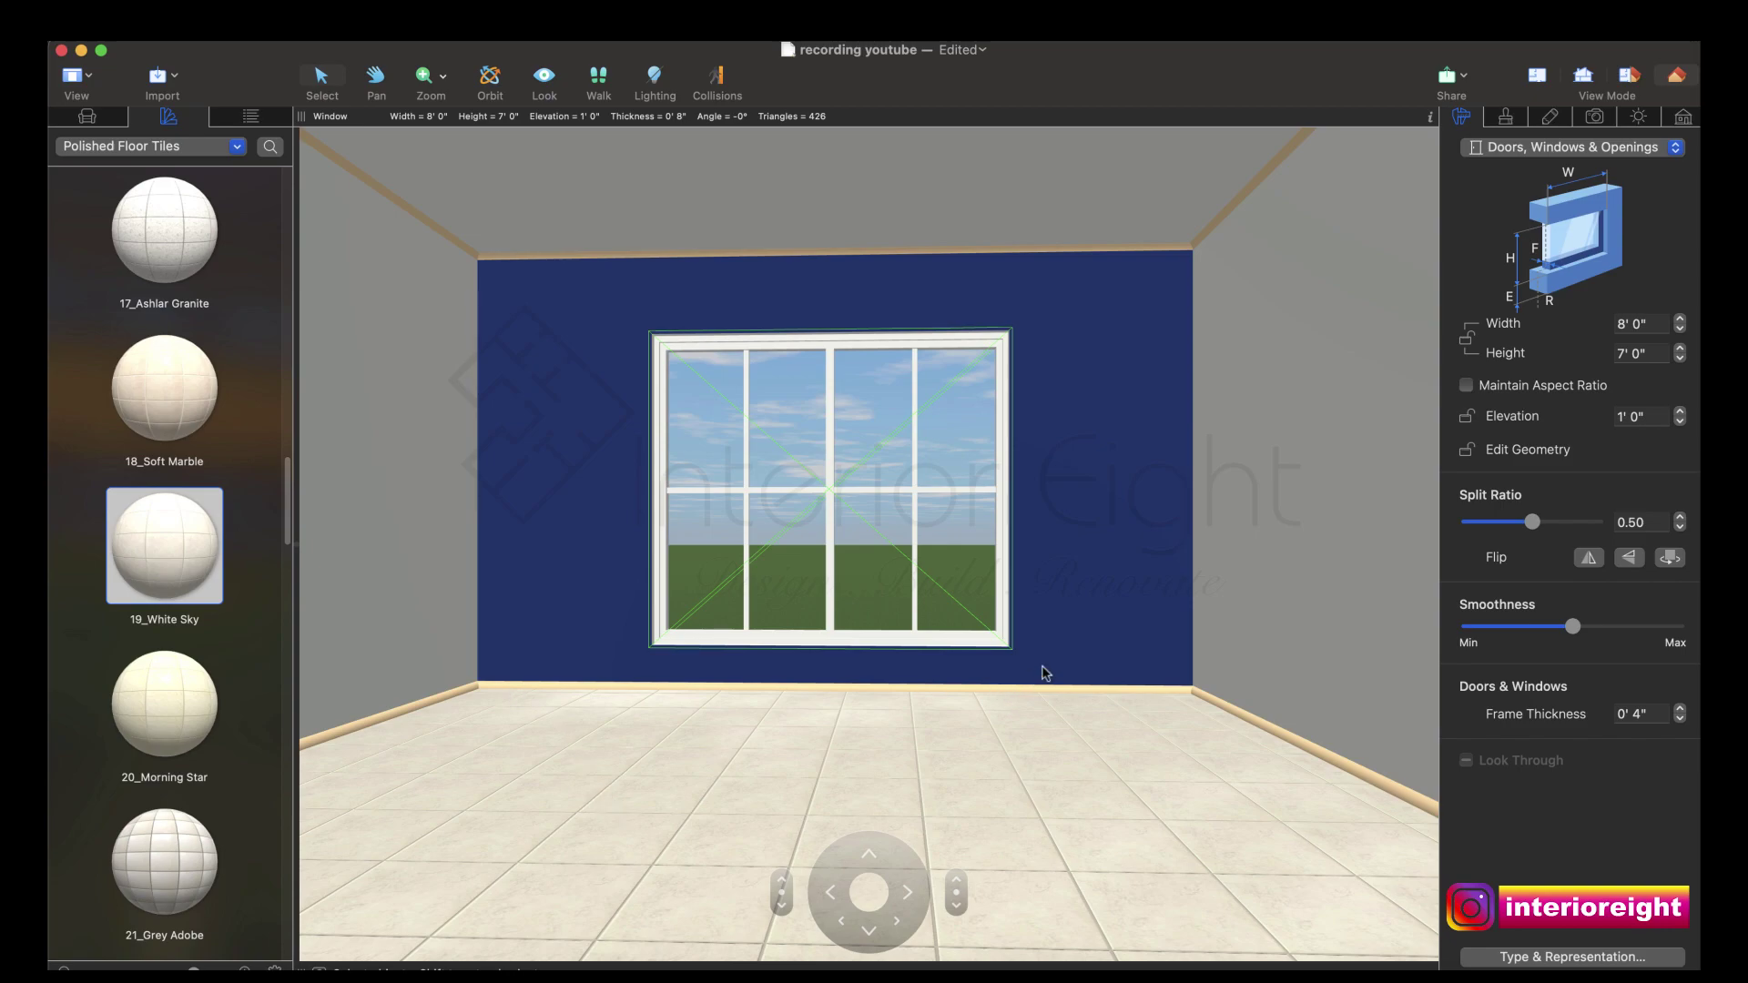
# Step: Apply the 026 Sharp Oak material from the Wood library to the window frame
pyautogui.click(143, 152)
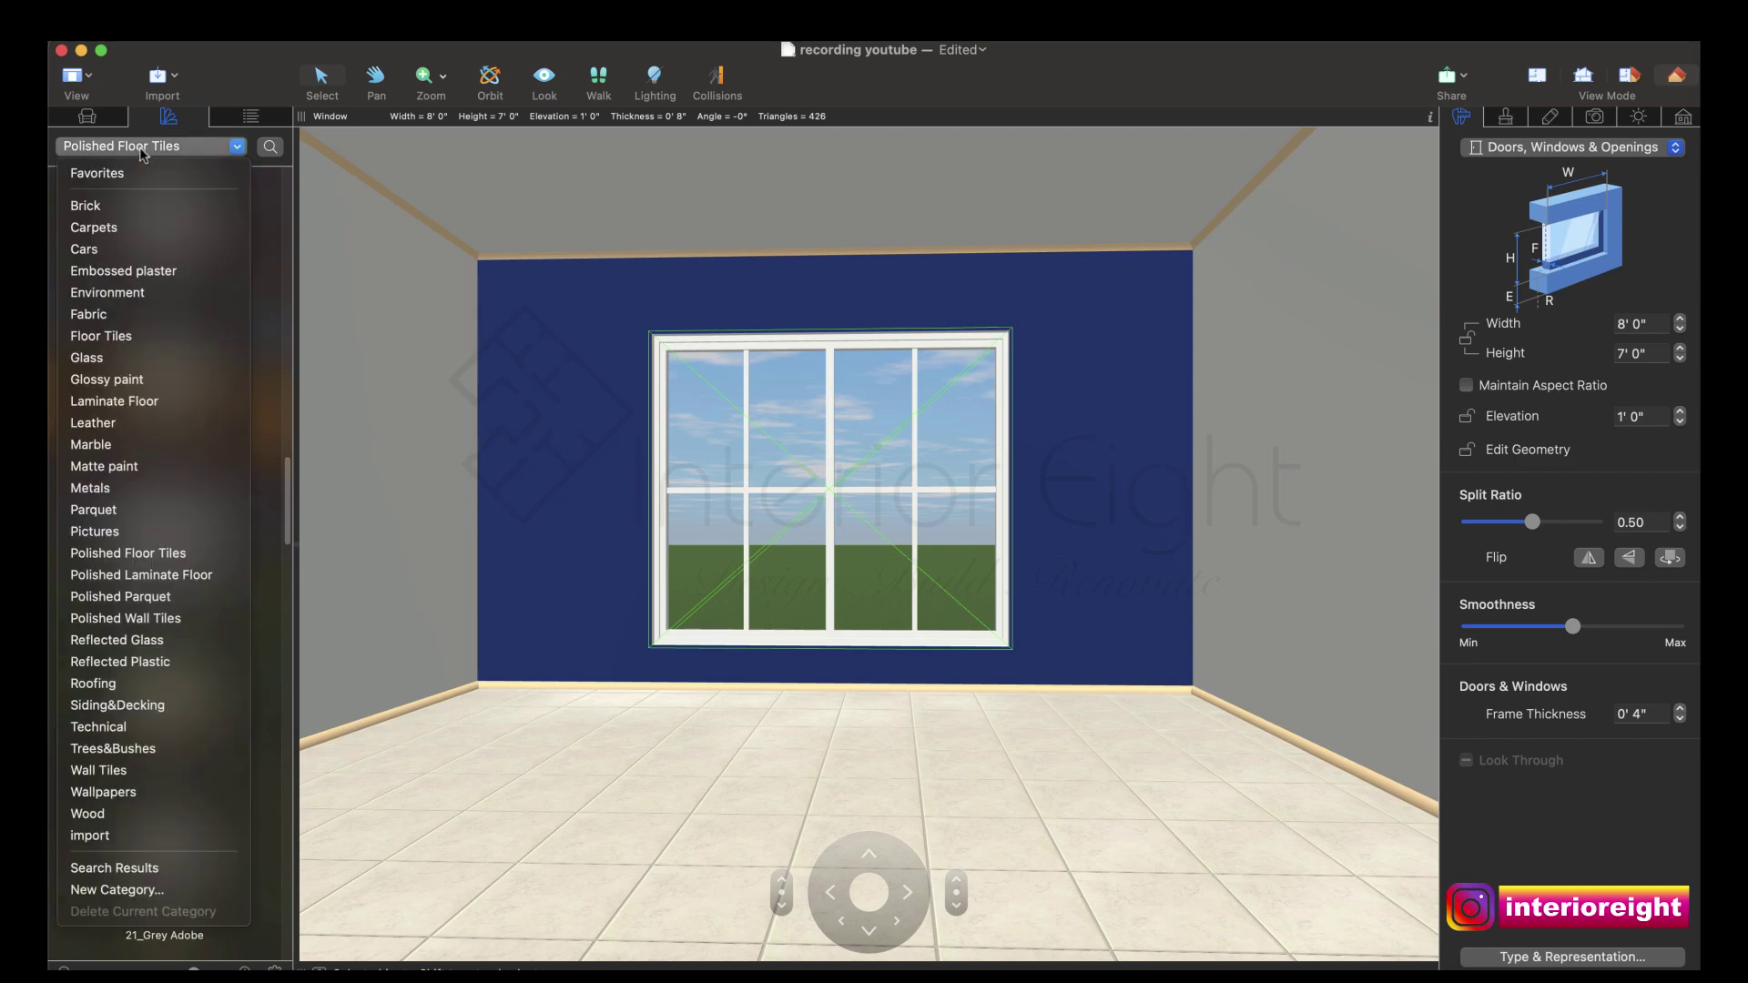
pyautogui.click(146, 815)
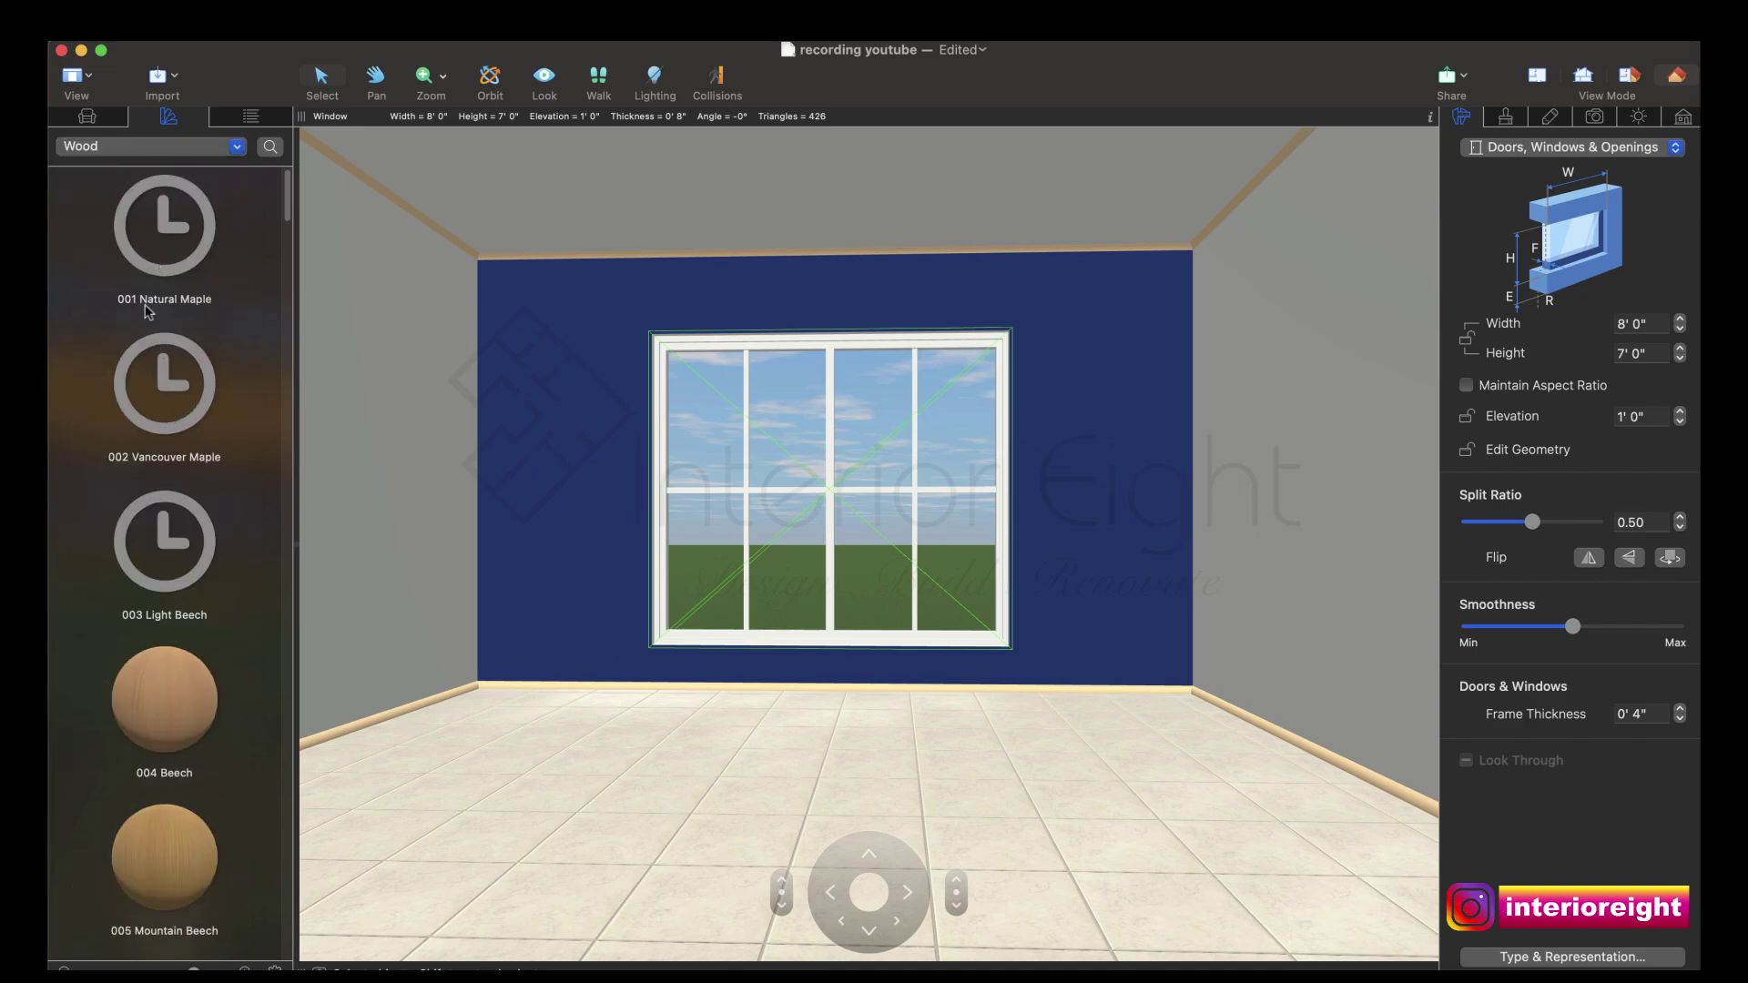
pyautogui.moveTo(287, 200); pyautogui.dragTo(275, 480)
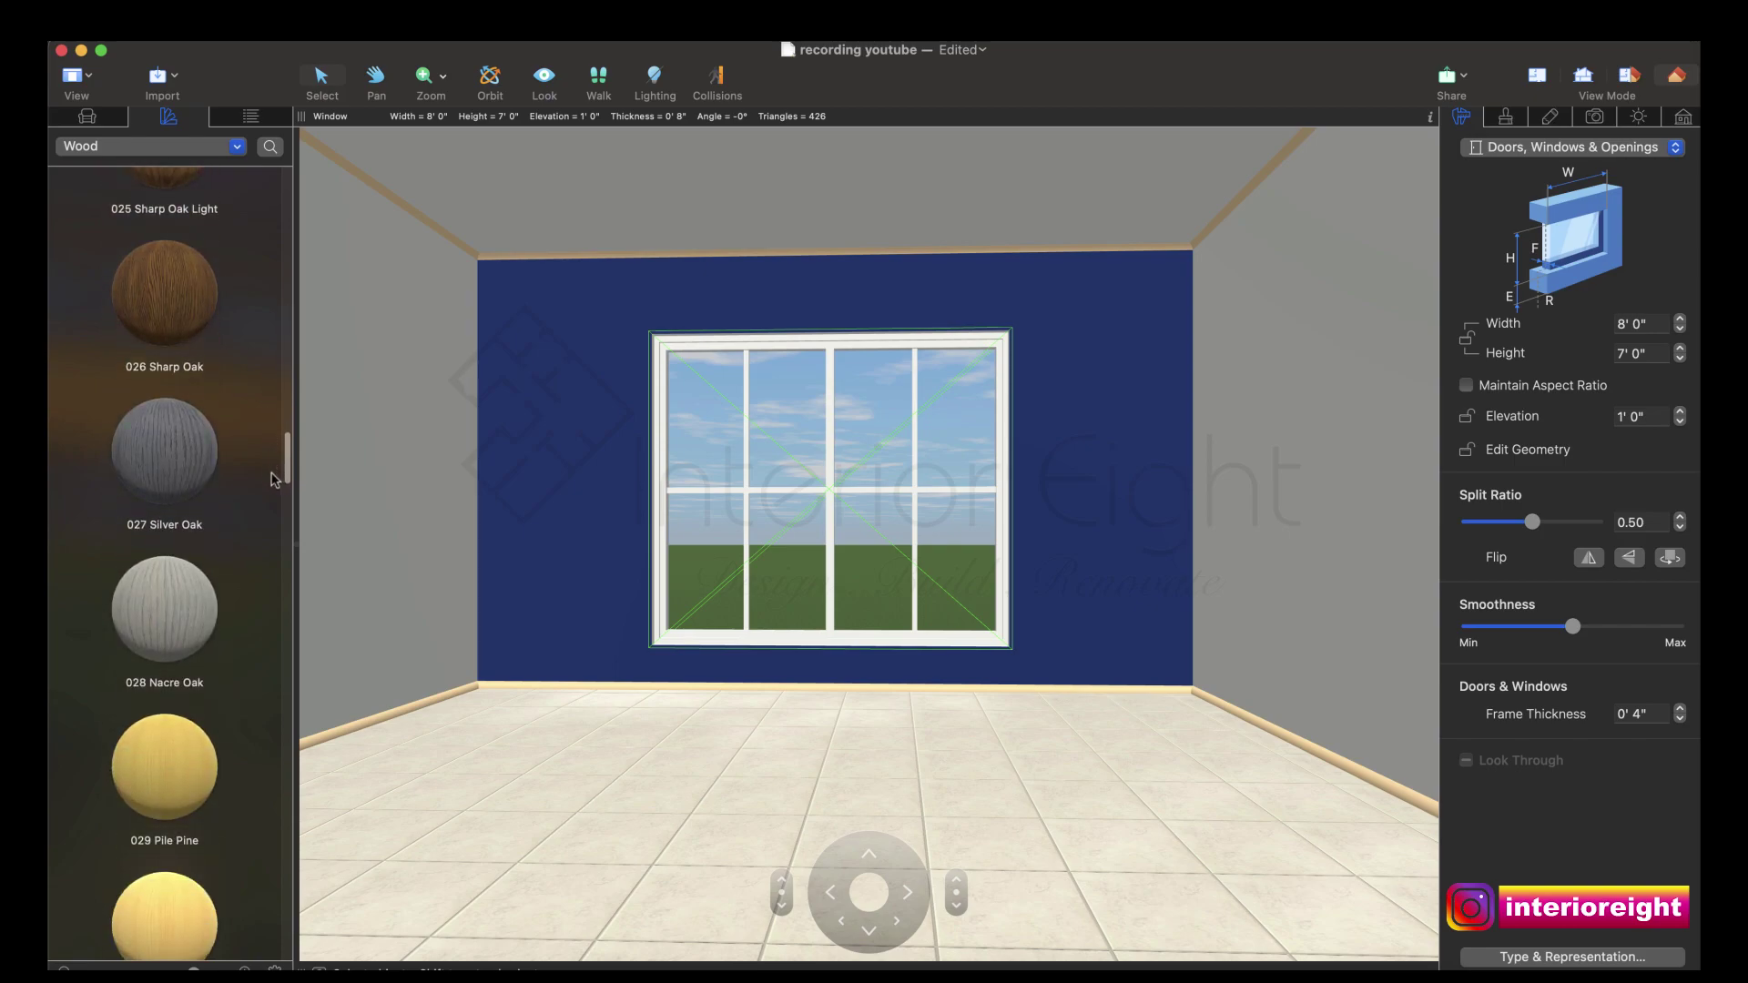
pyautogui.moveTo(193, 329); pyautogui.dragTo(739, 637)
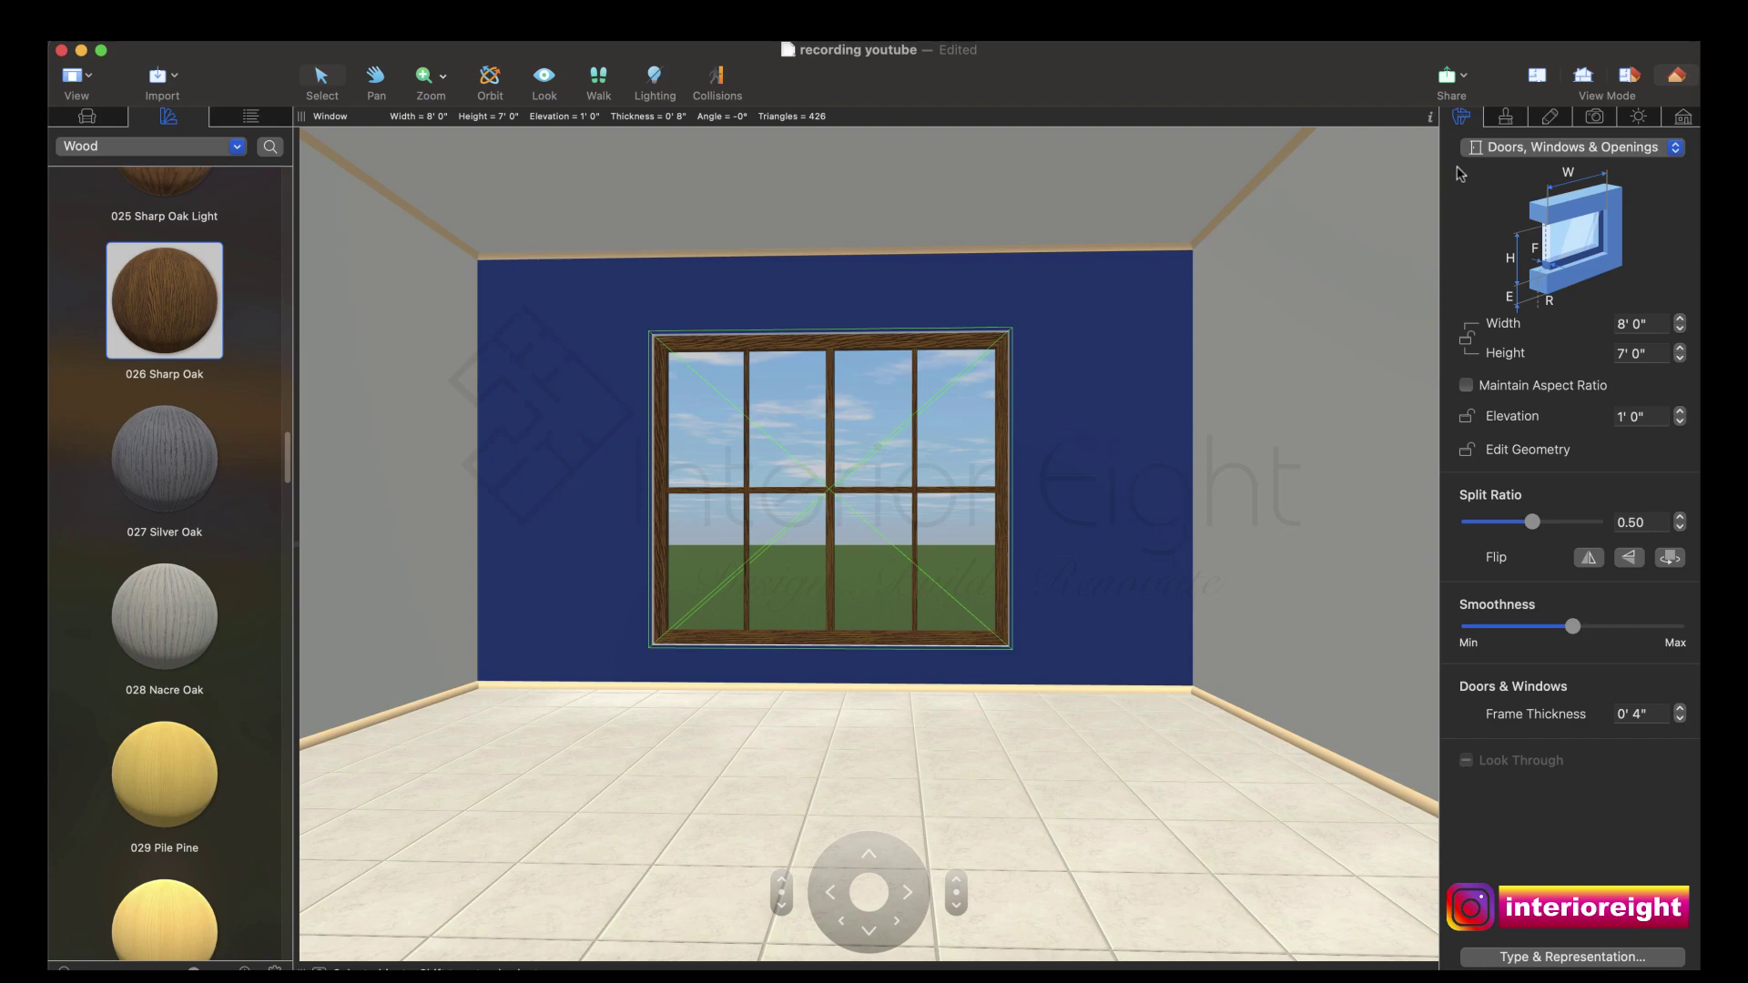
# Step: Return to the 2D plan, place the UPTOWN sofa from the Sofas library in front of the window, and view it in 3D
pyautogui.click(1536, 76)
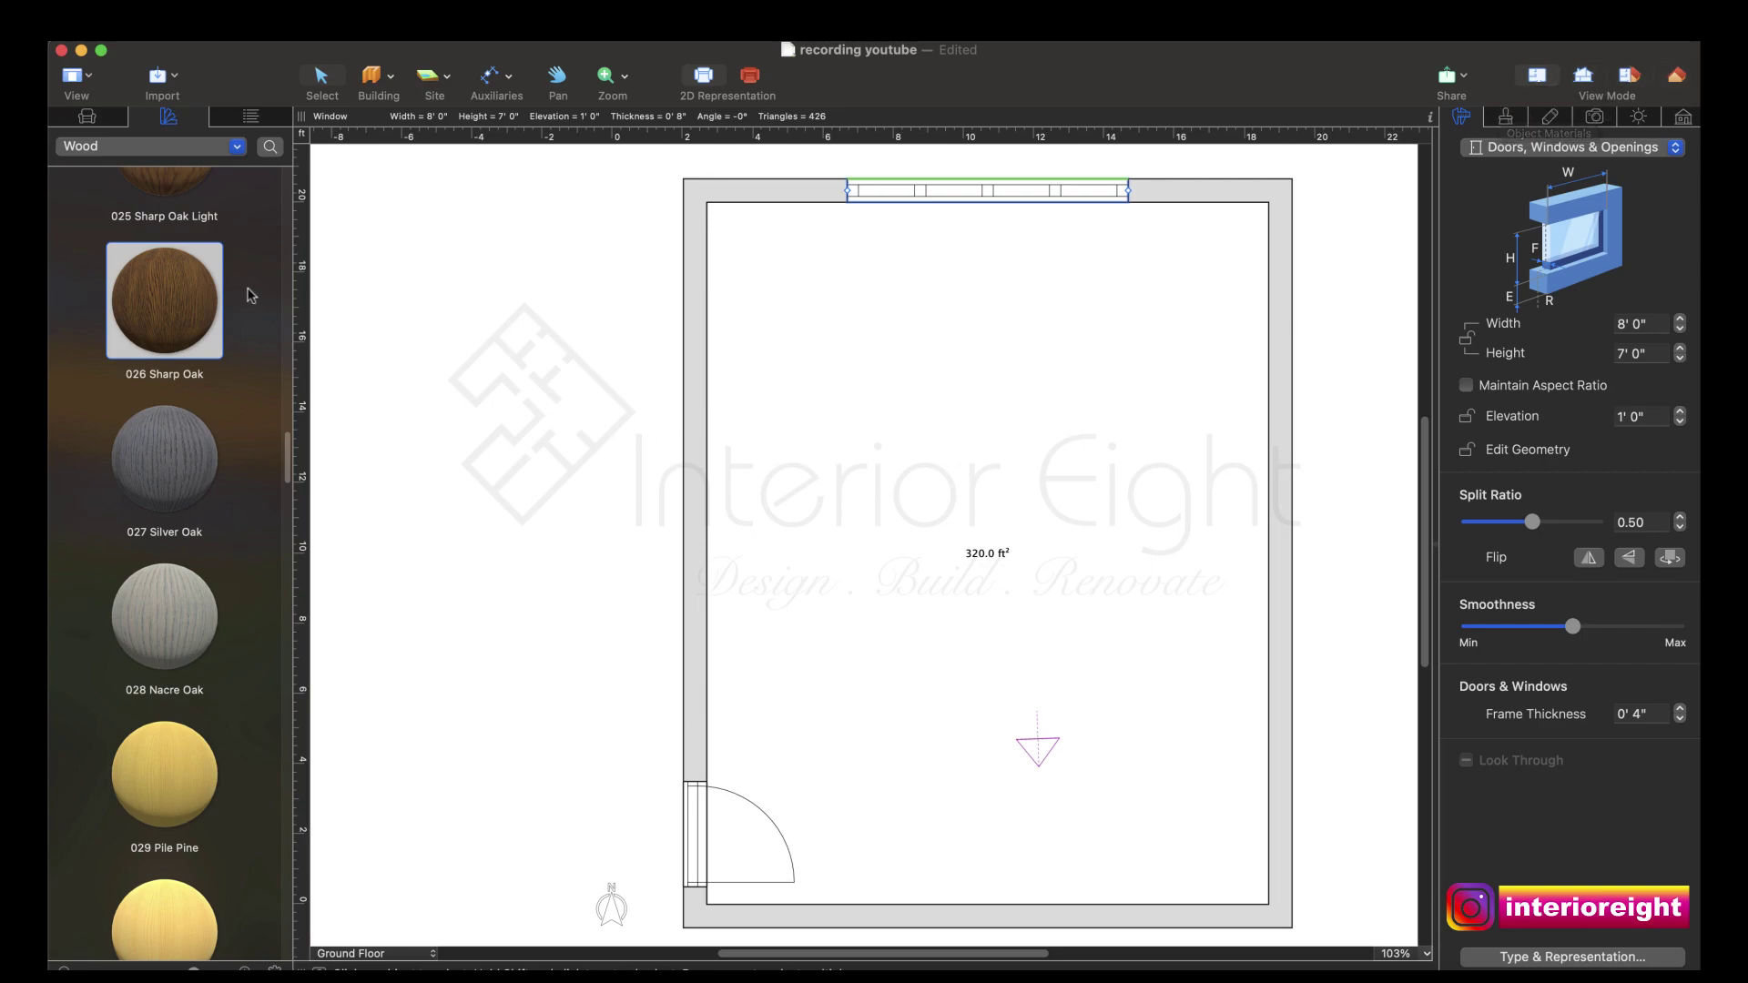
pyautogui.click(94, 116)
pyautogui.click(102, 150)
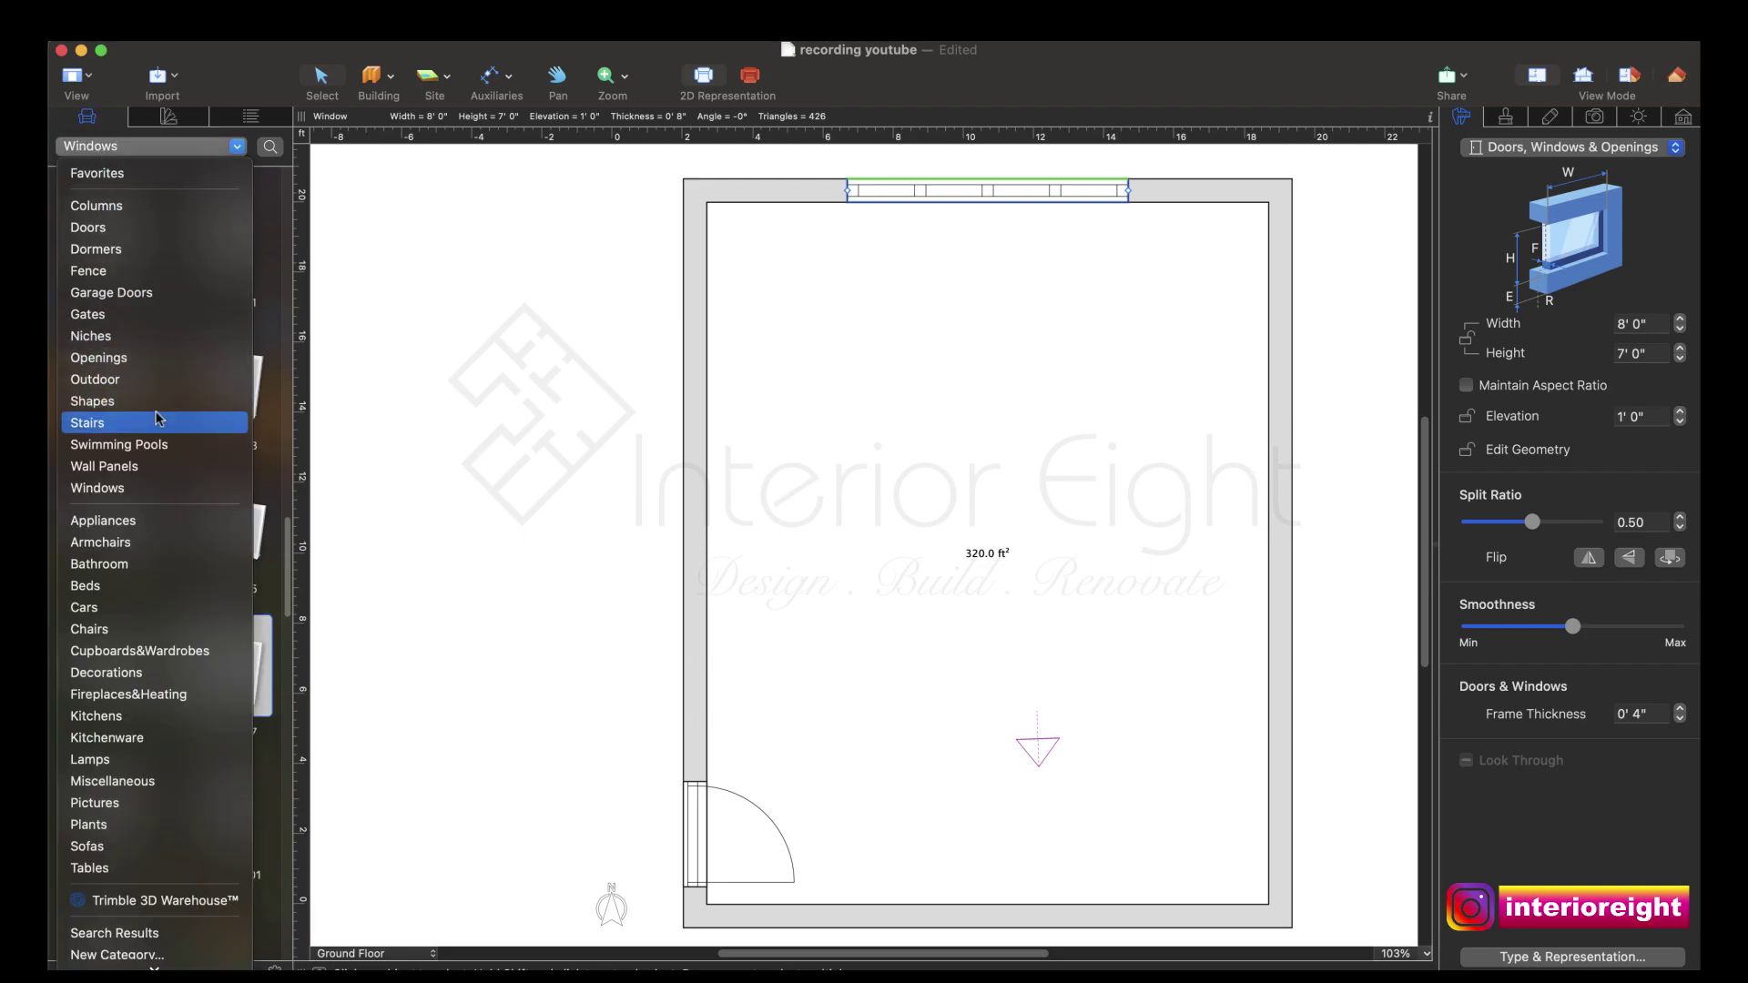
pyautogui.click(132, 847)
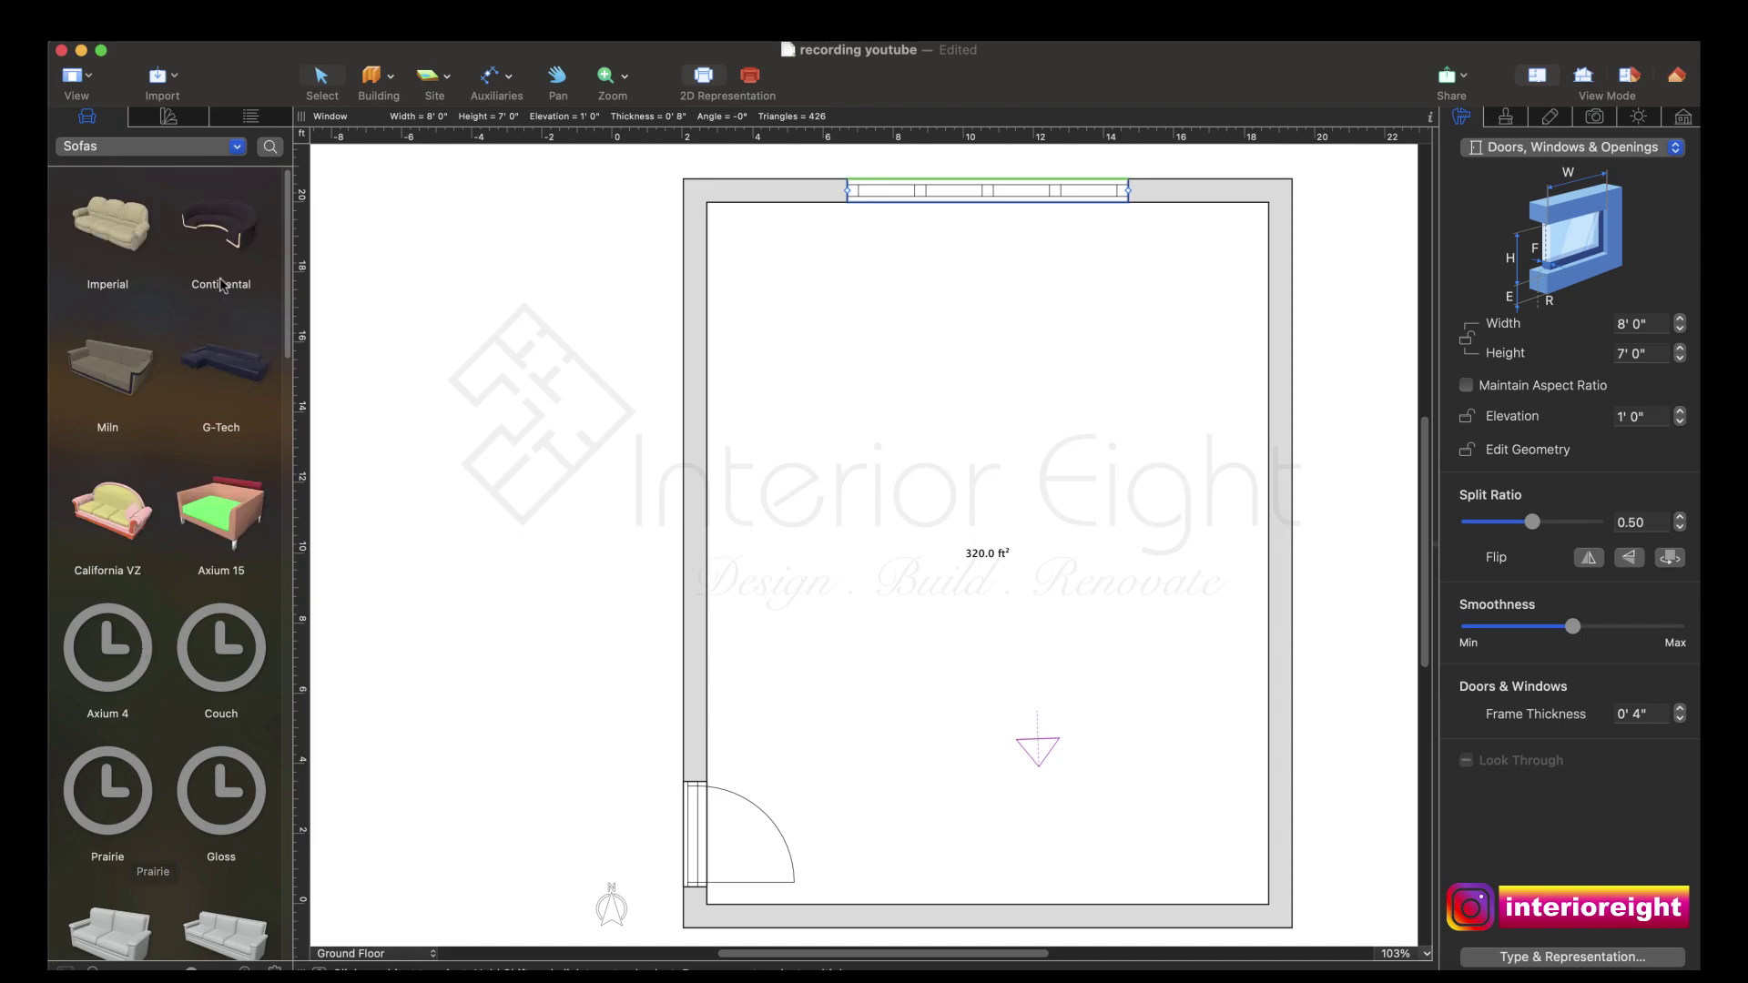
pyautogui.moveTo(290, 270)
pyautogui.mouseDown()
pyautogui.moveTo(251, 551)
pyautogui.moveTo(777, 433)
pyautogui.moveTo(851, 312)
pyautogui.moveTo(971, 285)
pyautogui.moveTo(992, 297)
pyautogui.mouseUp()
pyautogui.scroll(-3, 251, 551)
pyautogui.click(258, 594)
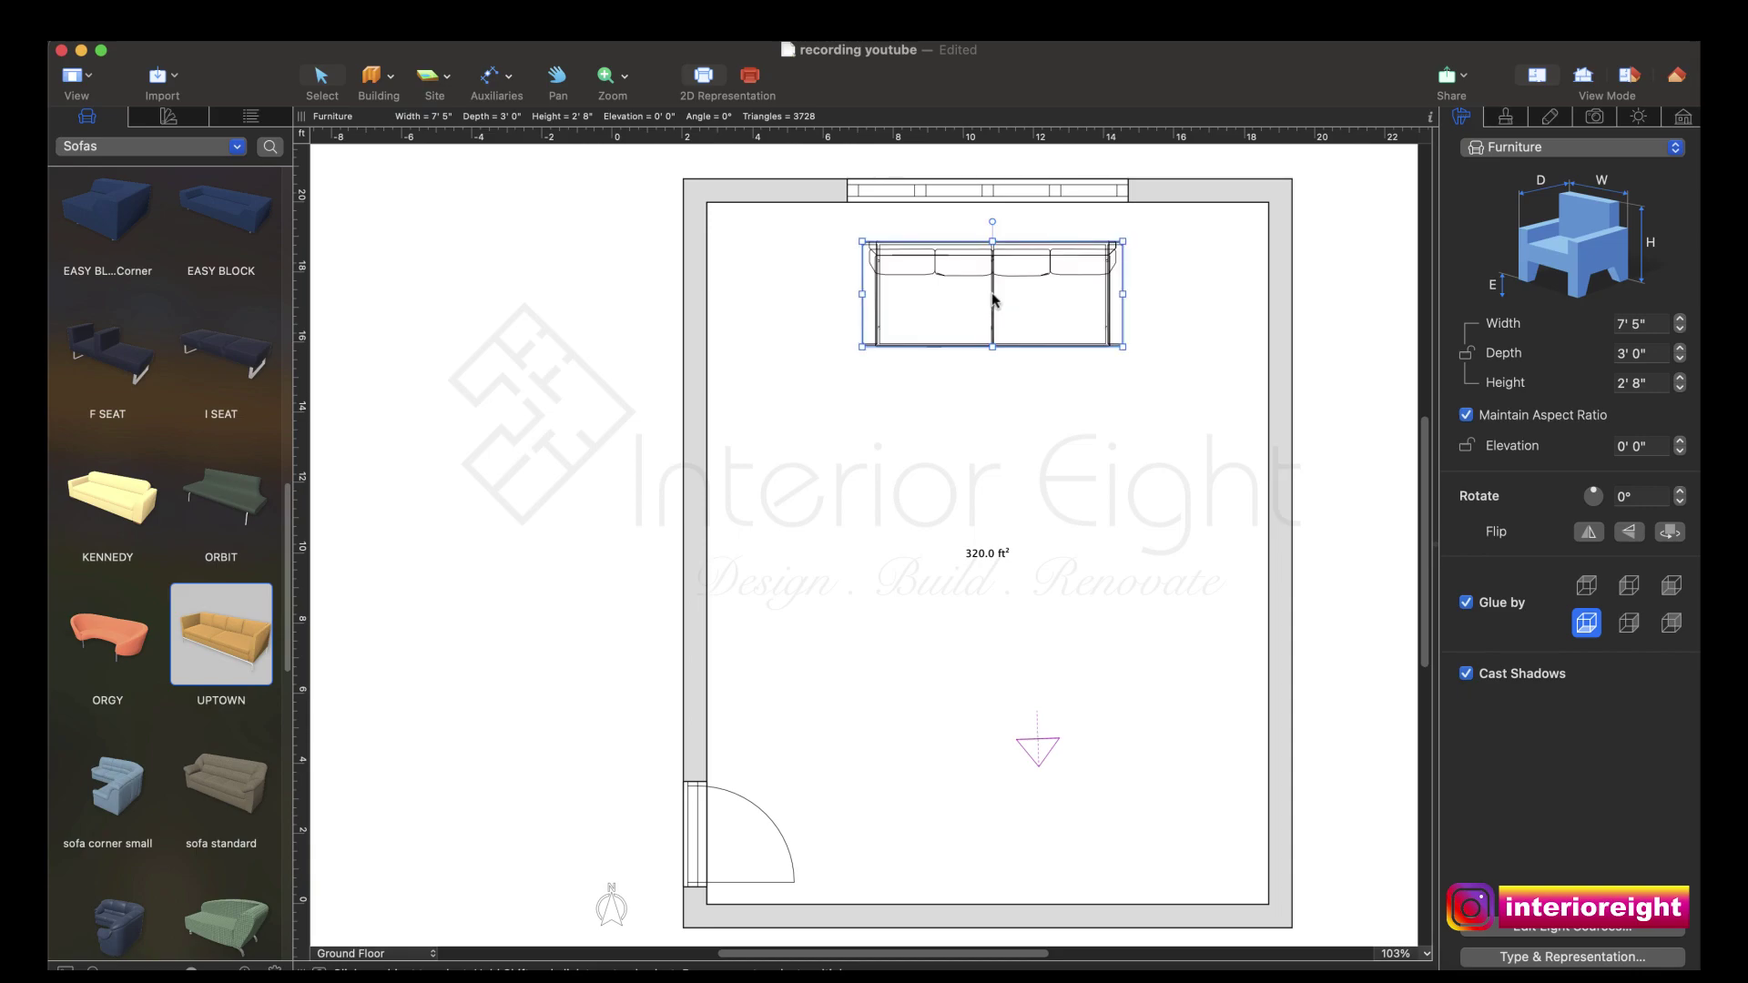
pyautogui.click(1677, 79)
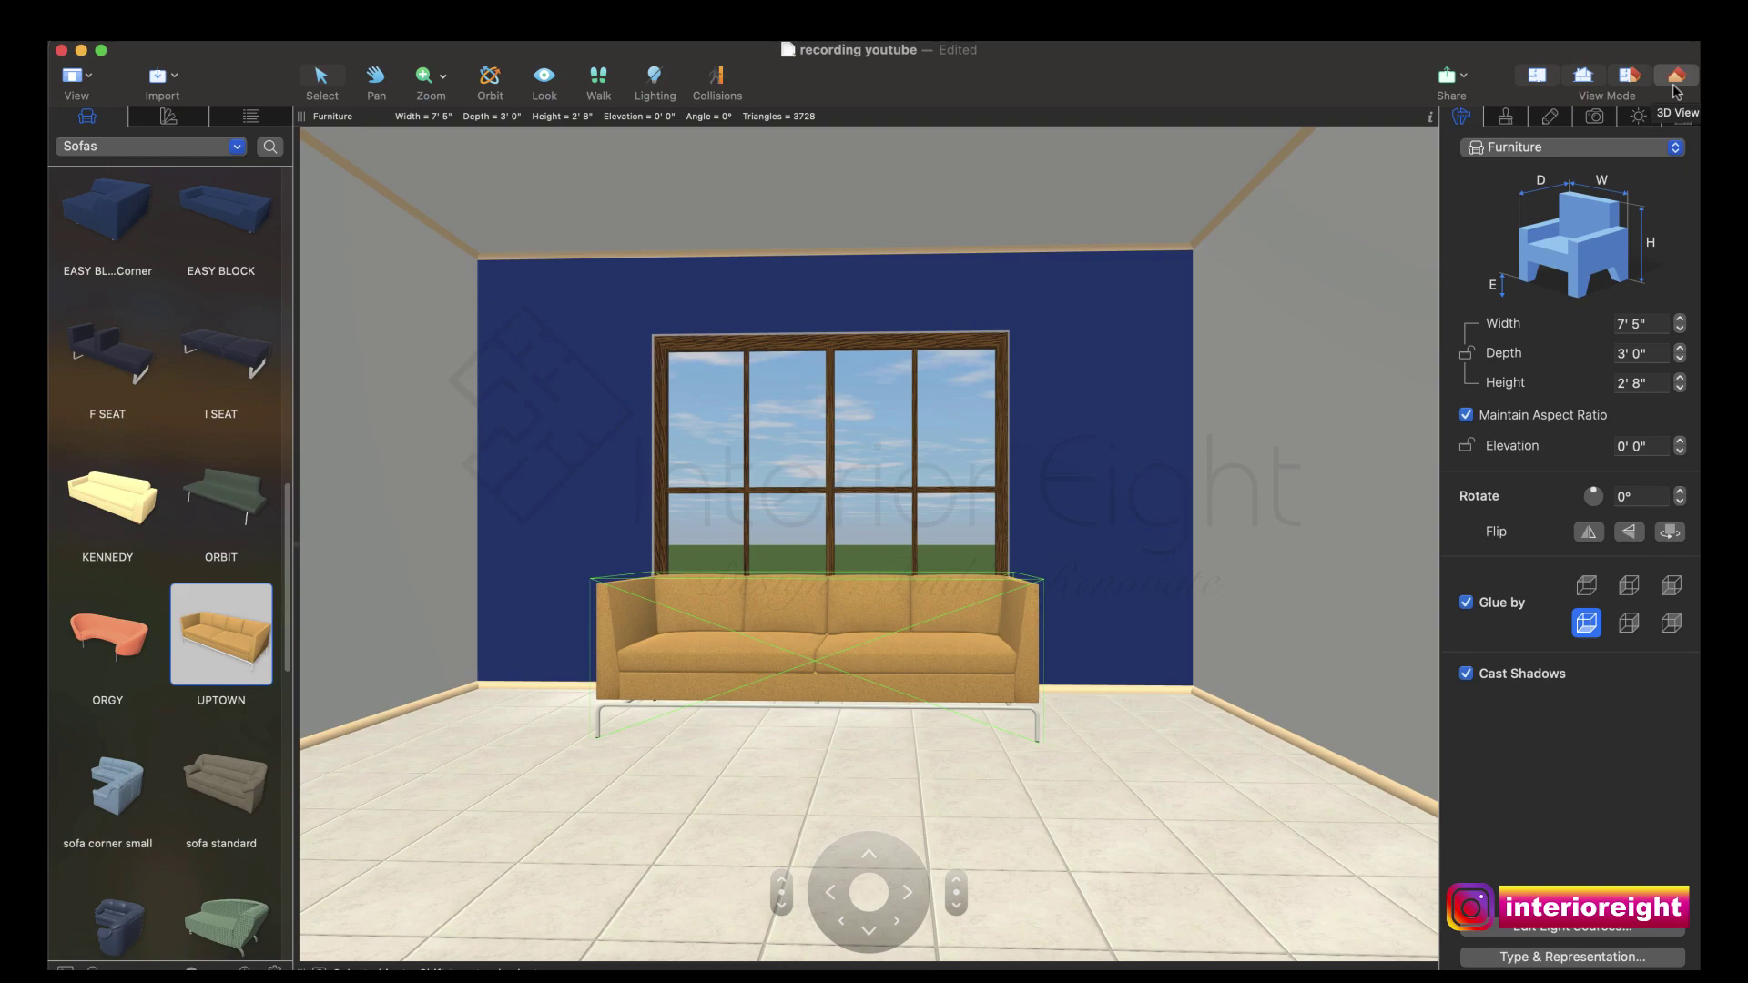
# Step: Return to the 2D plan and place the Coach armchair from the Armchairs library near the room's right wall
pyautogui.click(1538, 76)
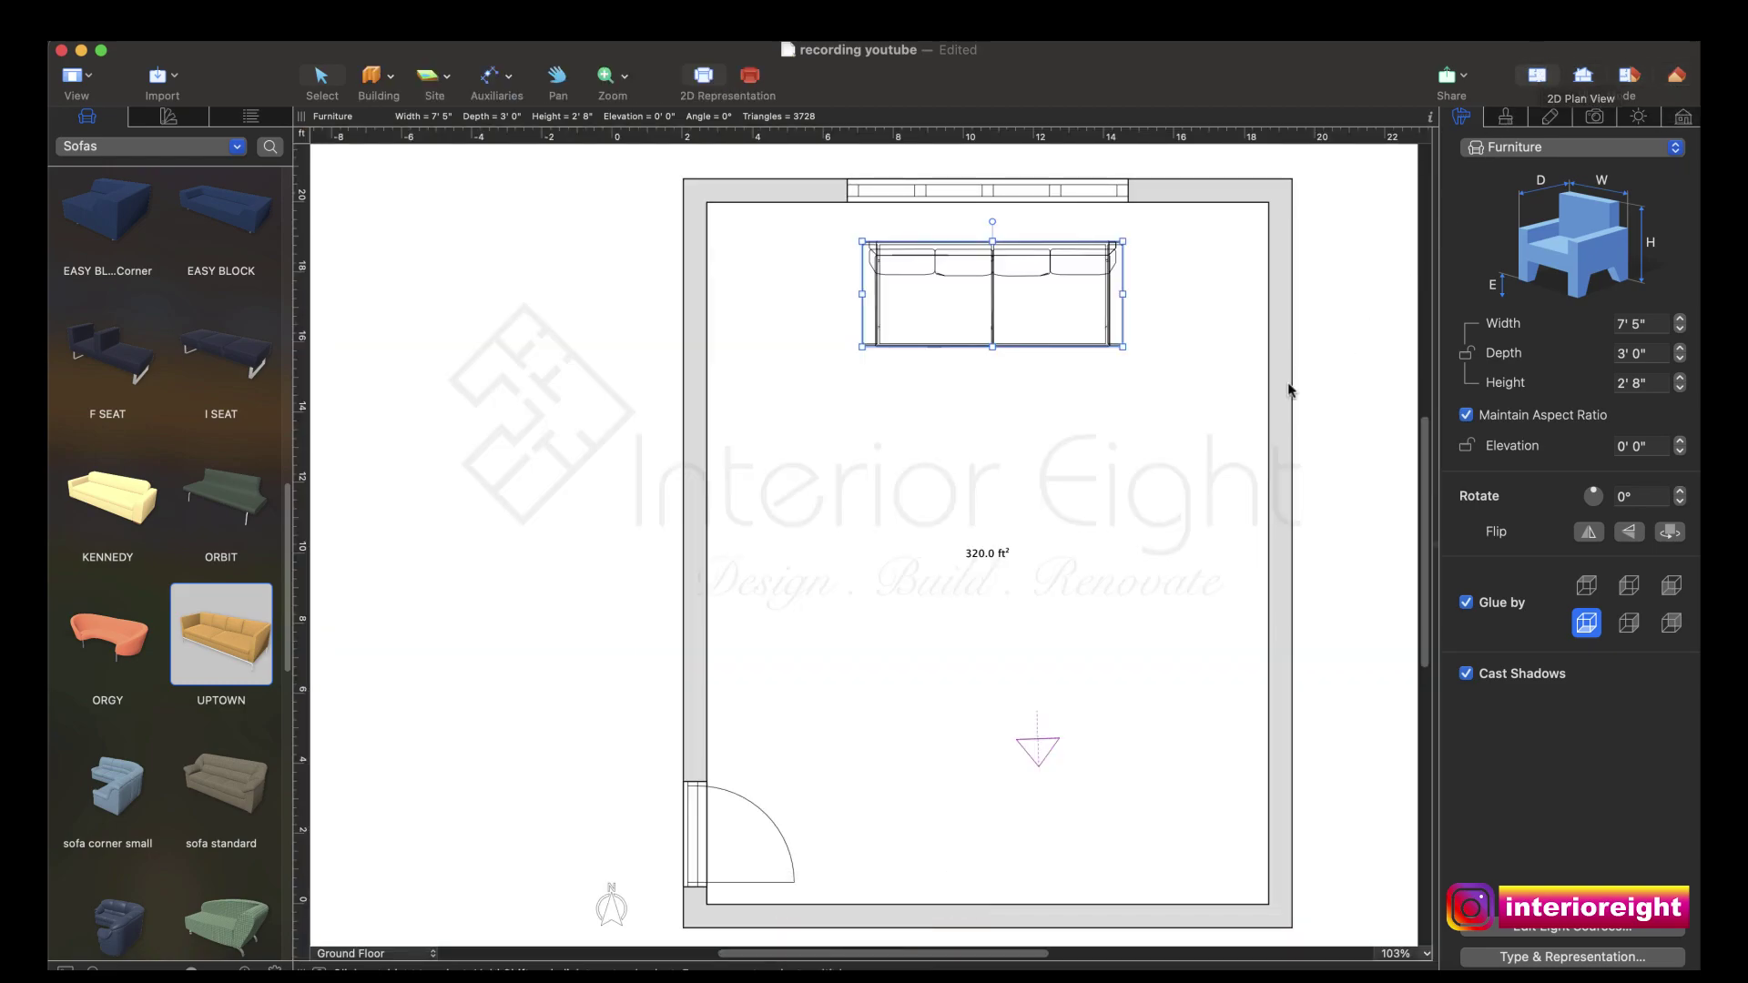
pyautogui.scroll(3, 231, 510)
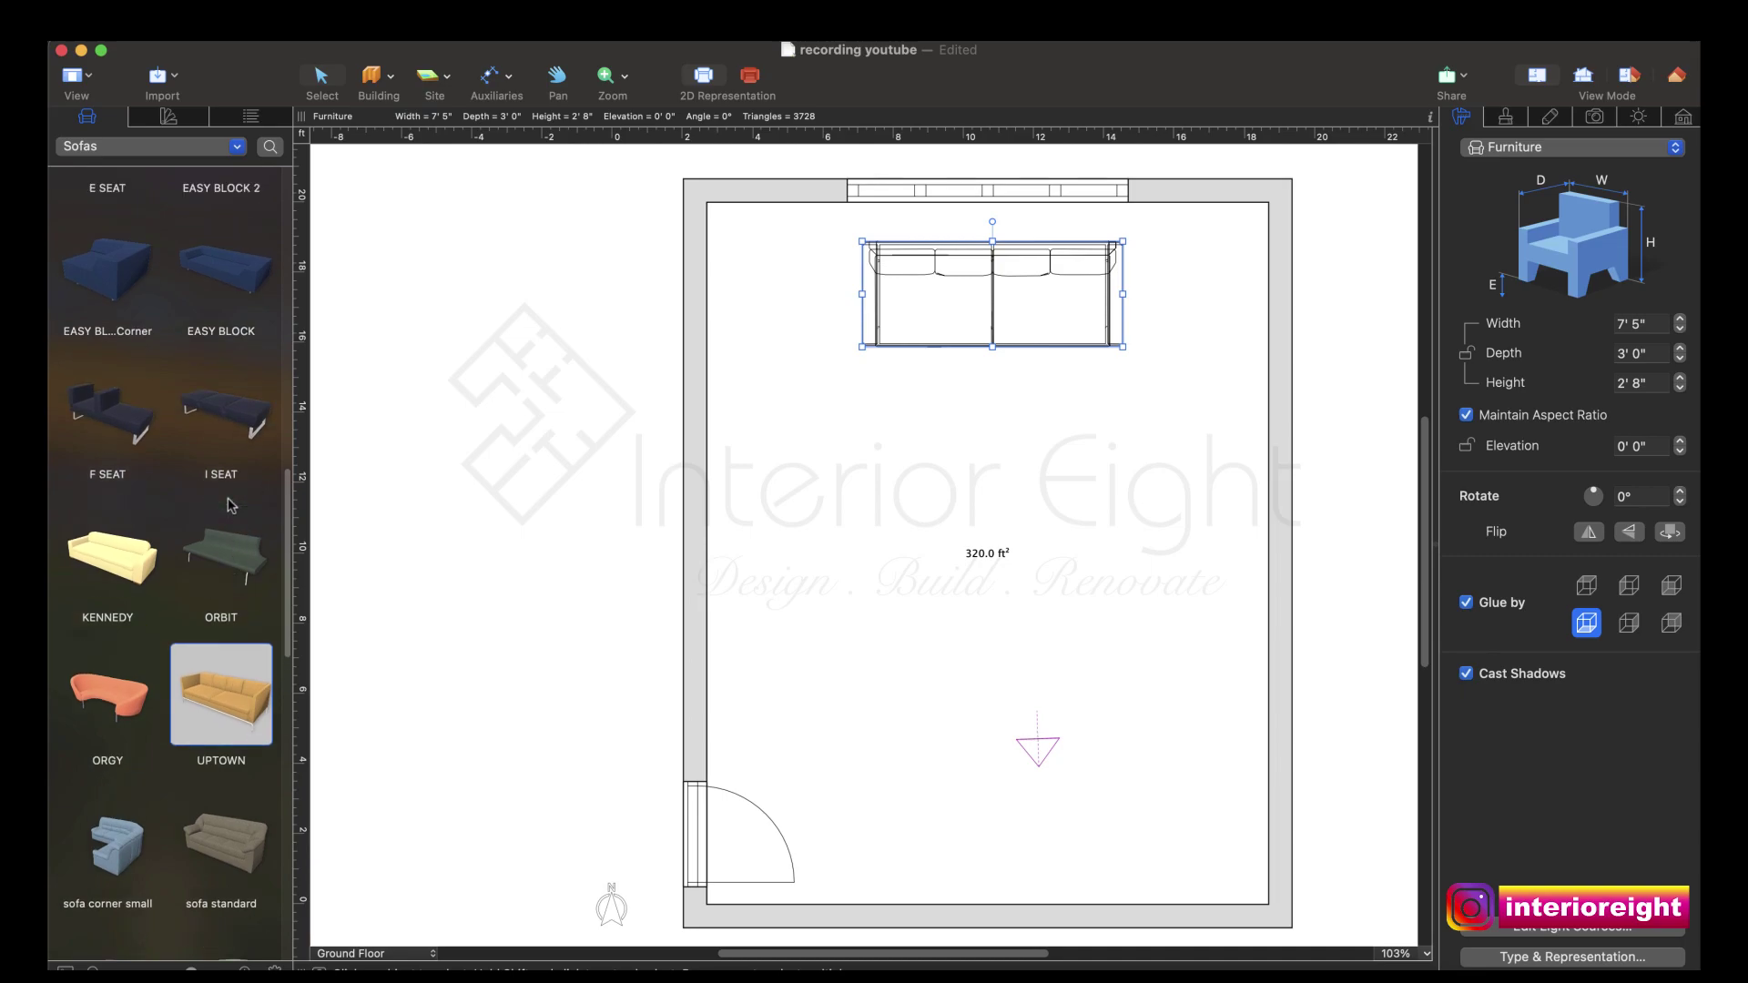
pyautogui.click(128, 148)
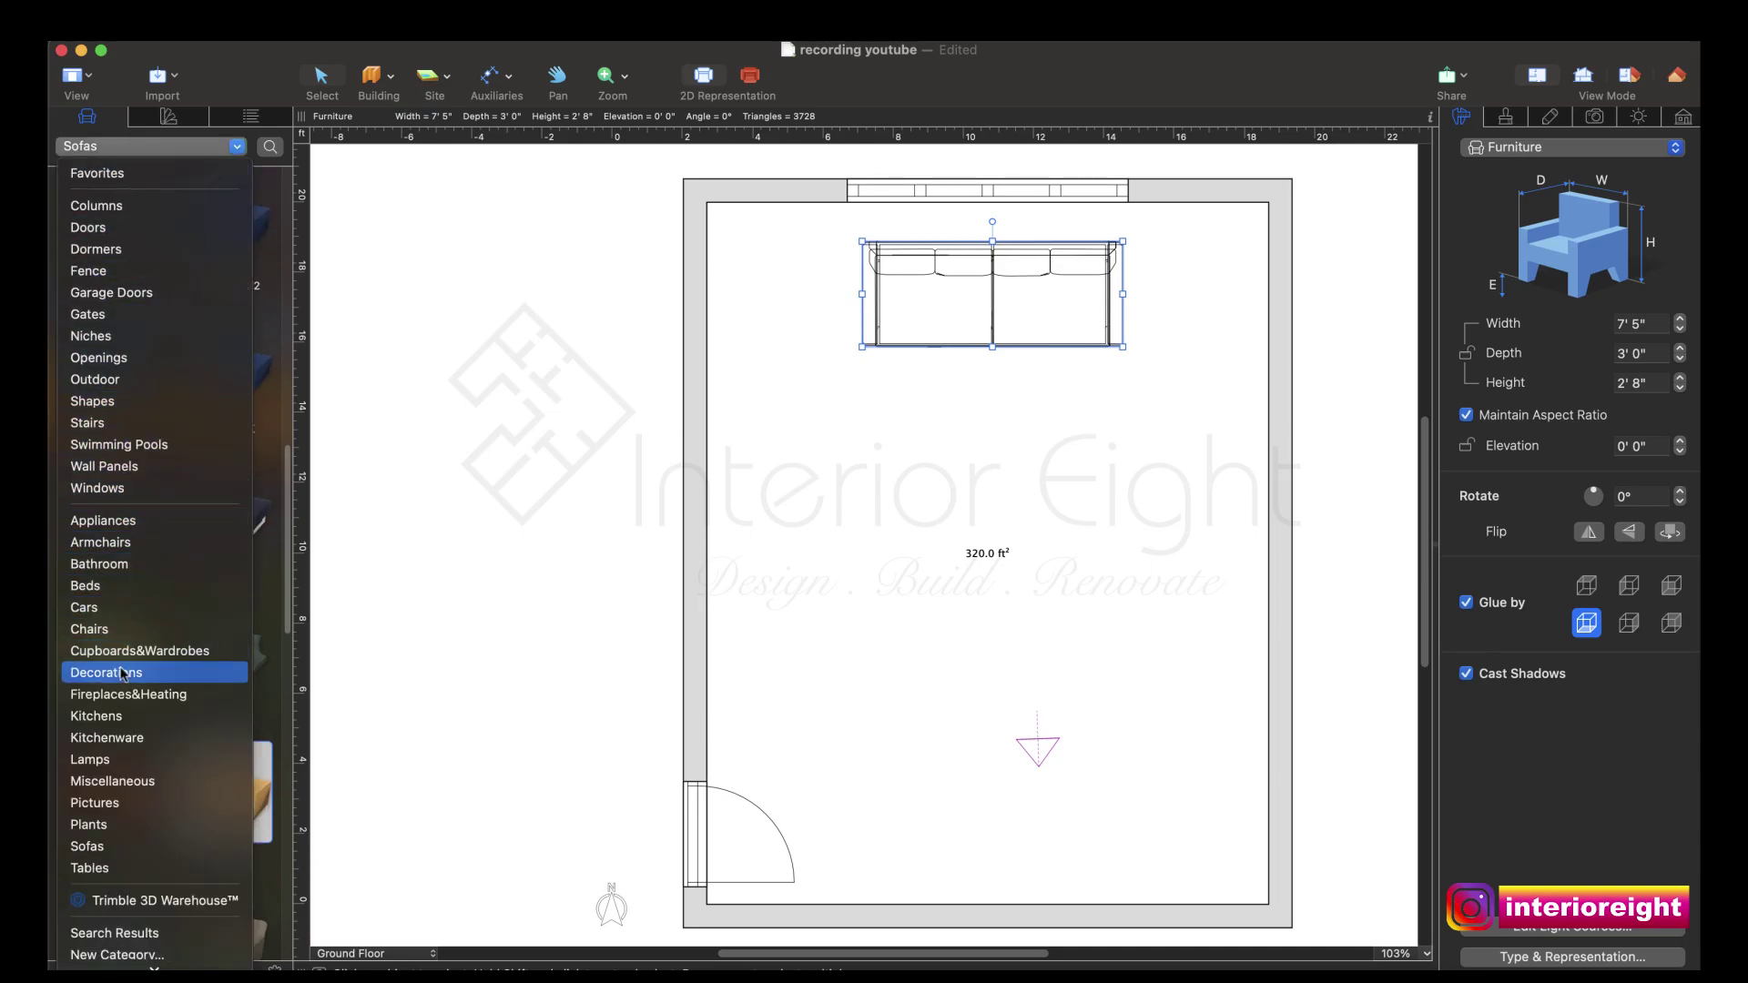
pyautogui.click(102, 542)
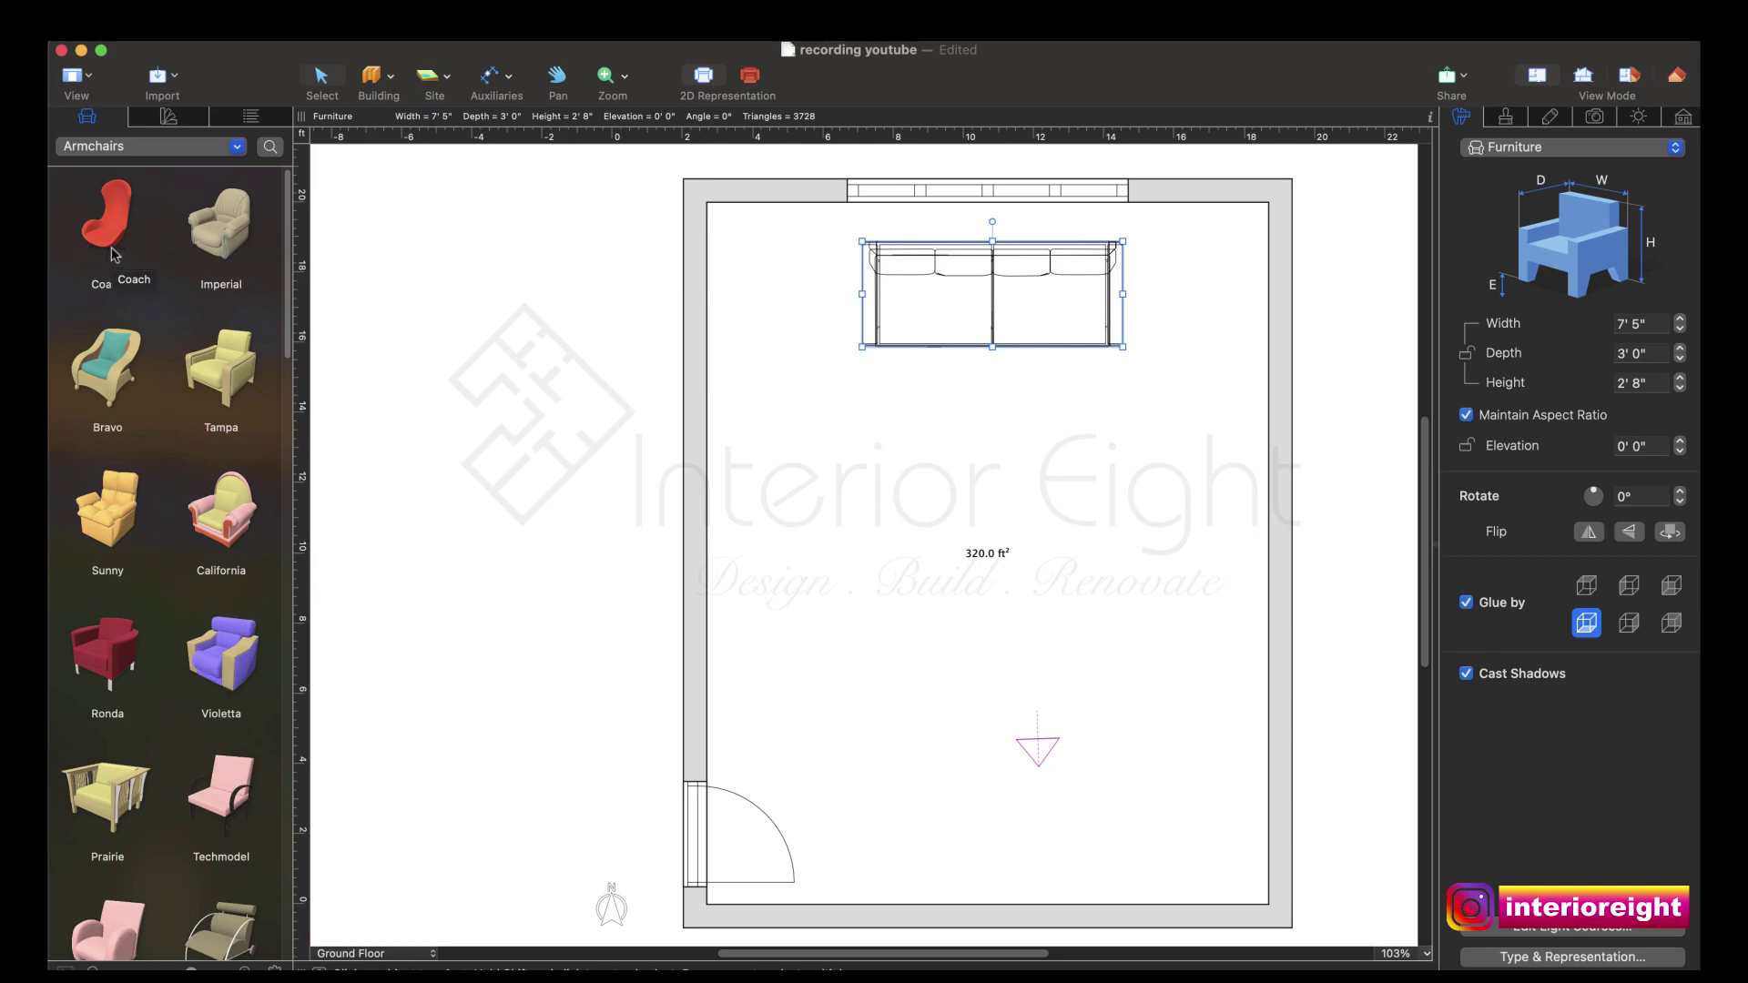
pyautogui.moveTo(127, 251); pyautogui.dragTo(1217, 434)
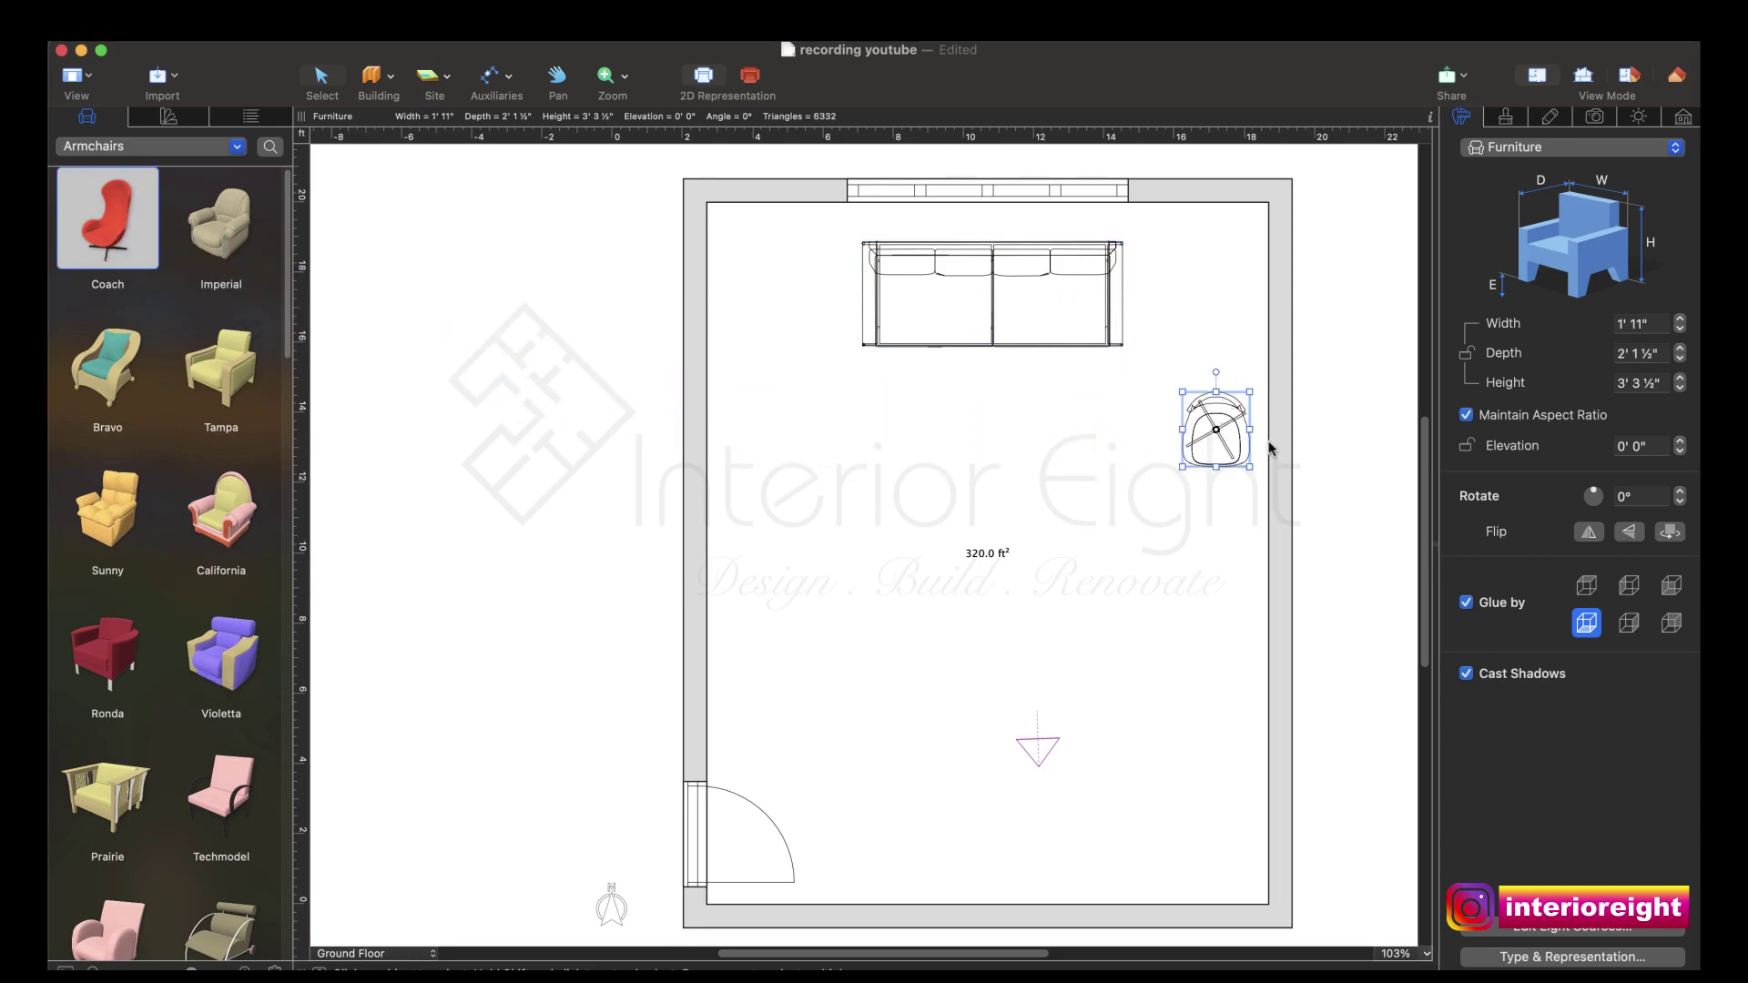
pyautogui.click(1678, 79)
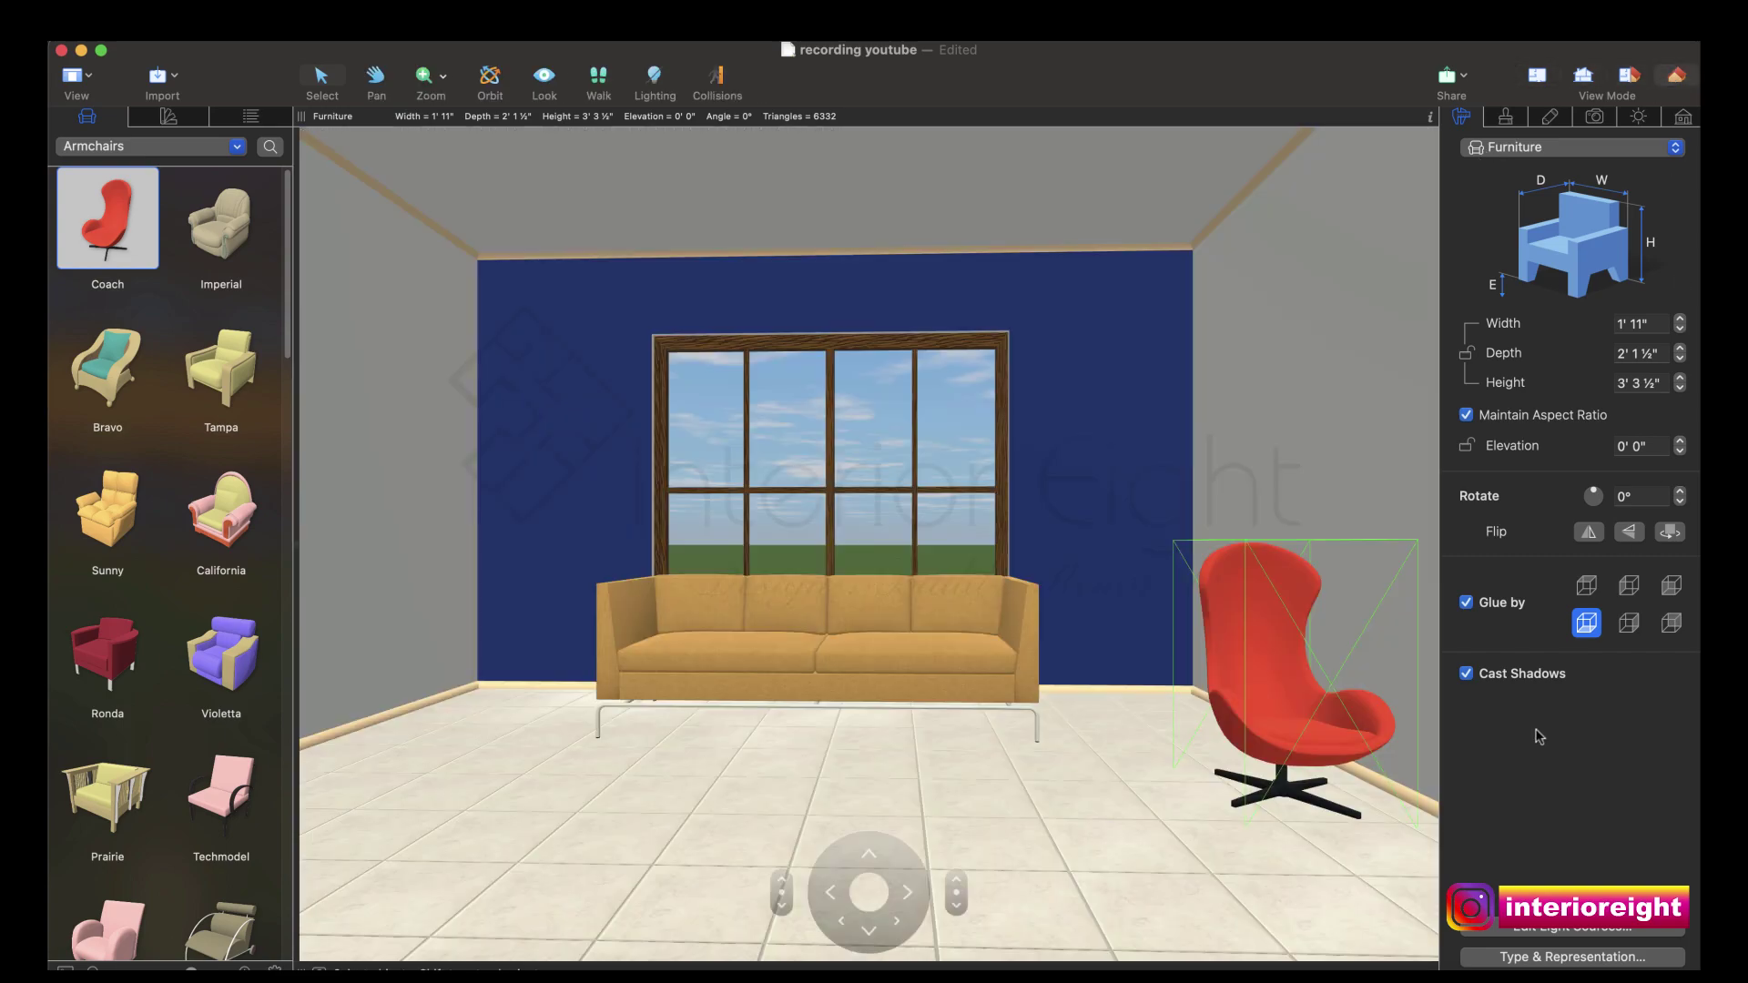
pyautogui.click(1537, 77)
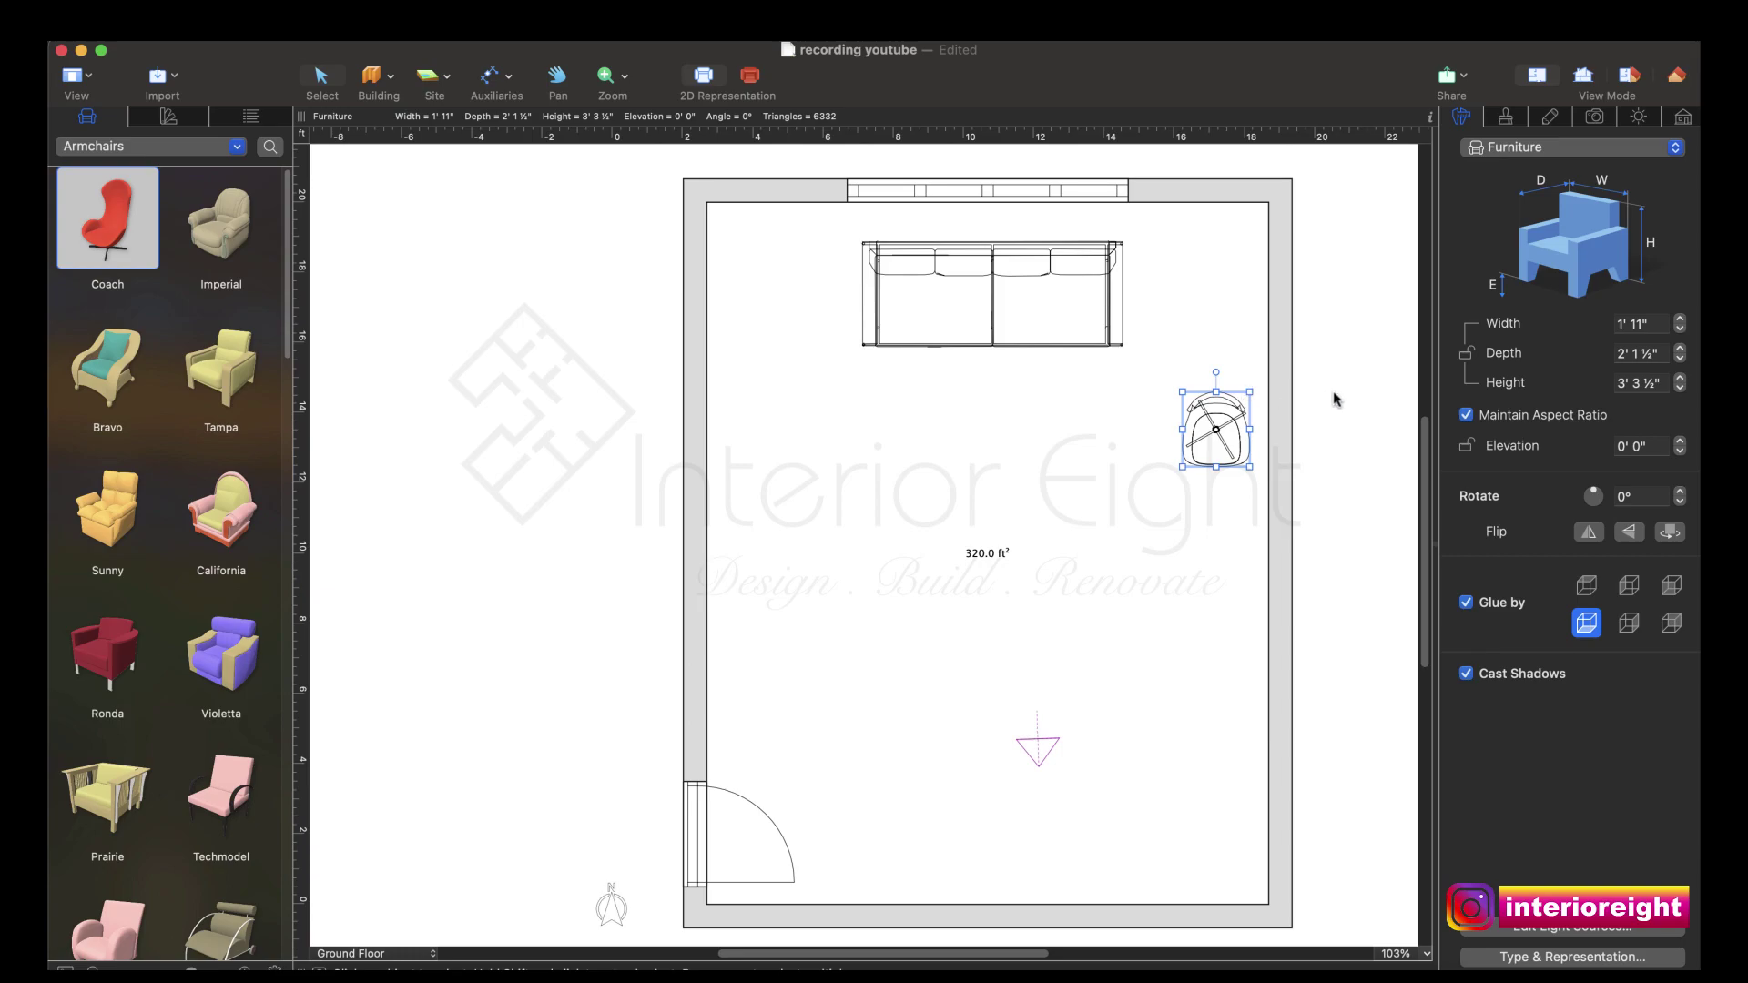
pyautogui.moveTo(1217, 373); pyautogui.dragTo(1264, 394)
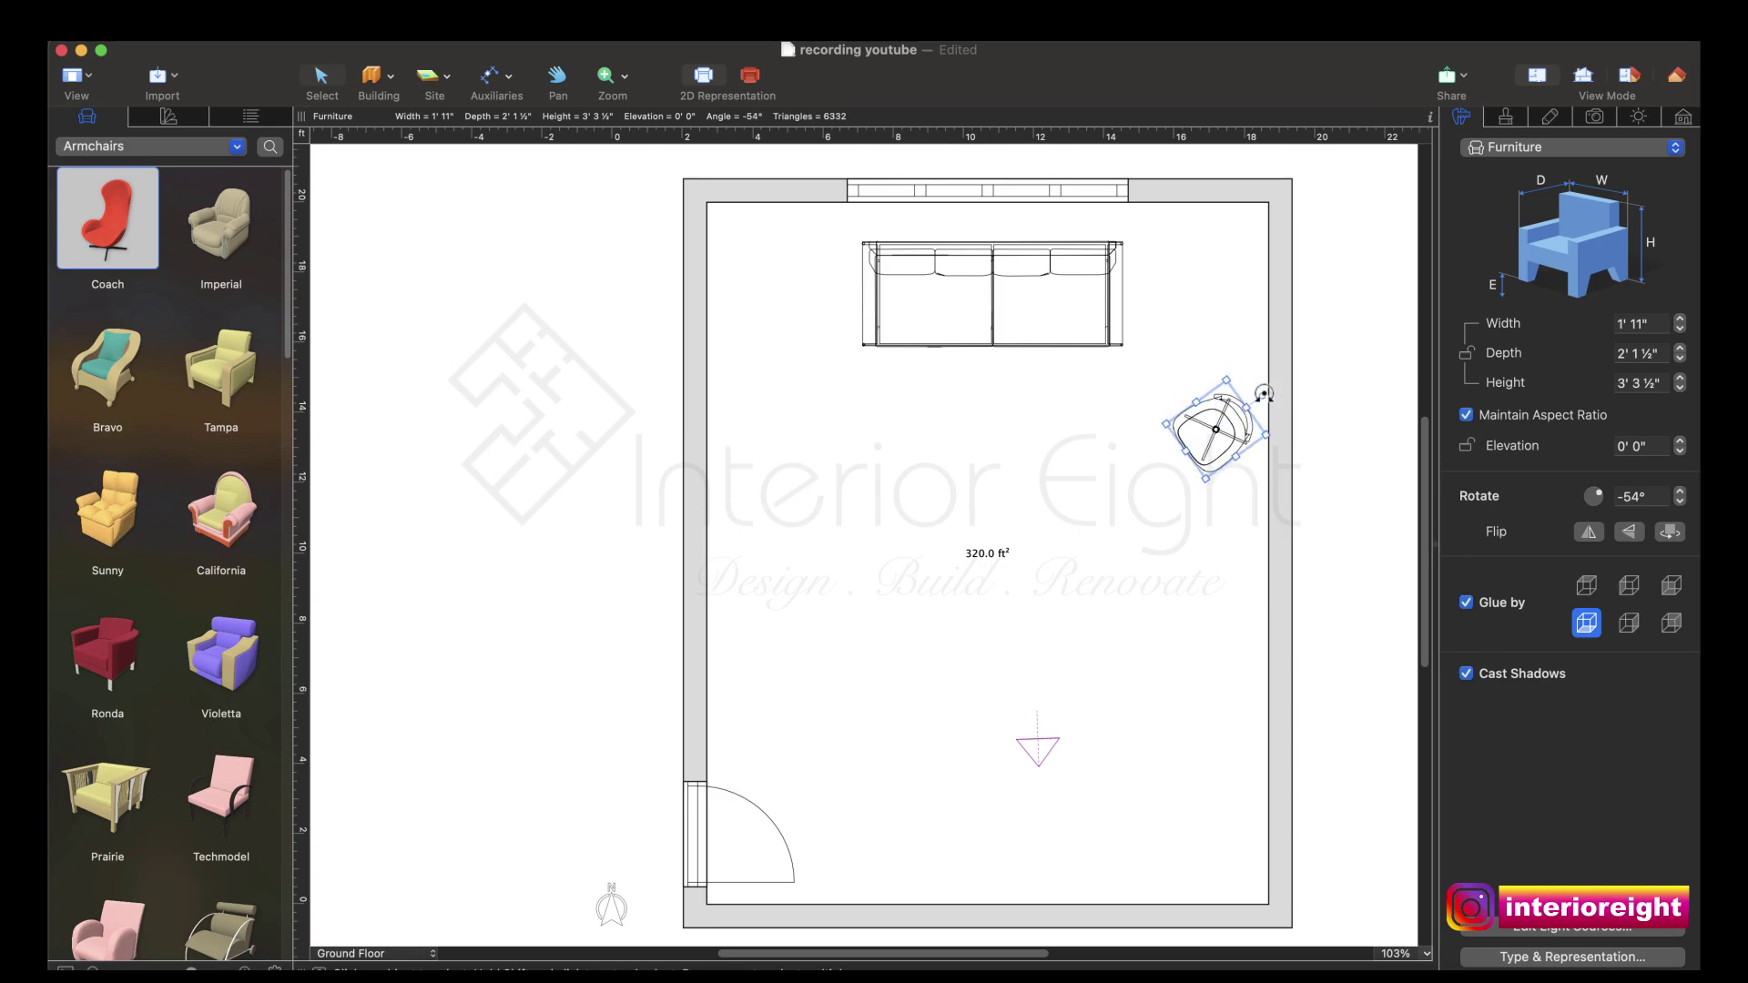
pyautogui.press('super+z')
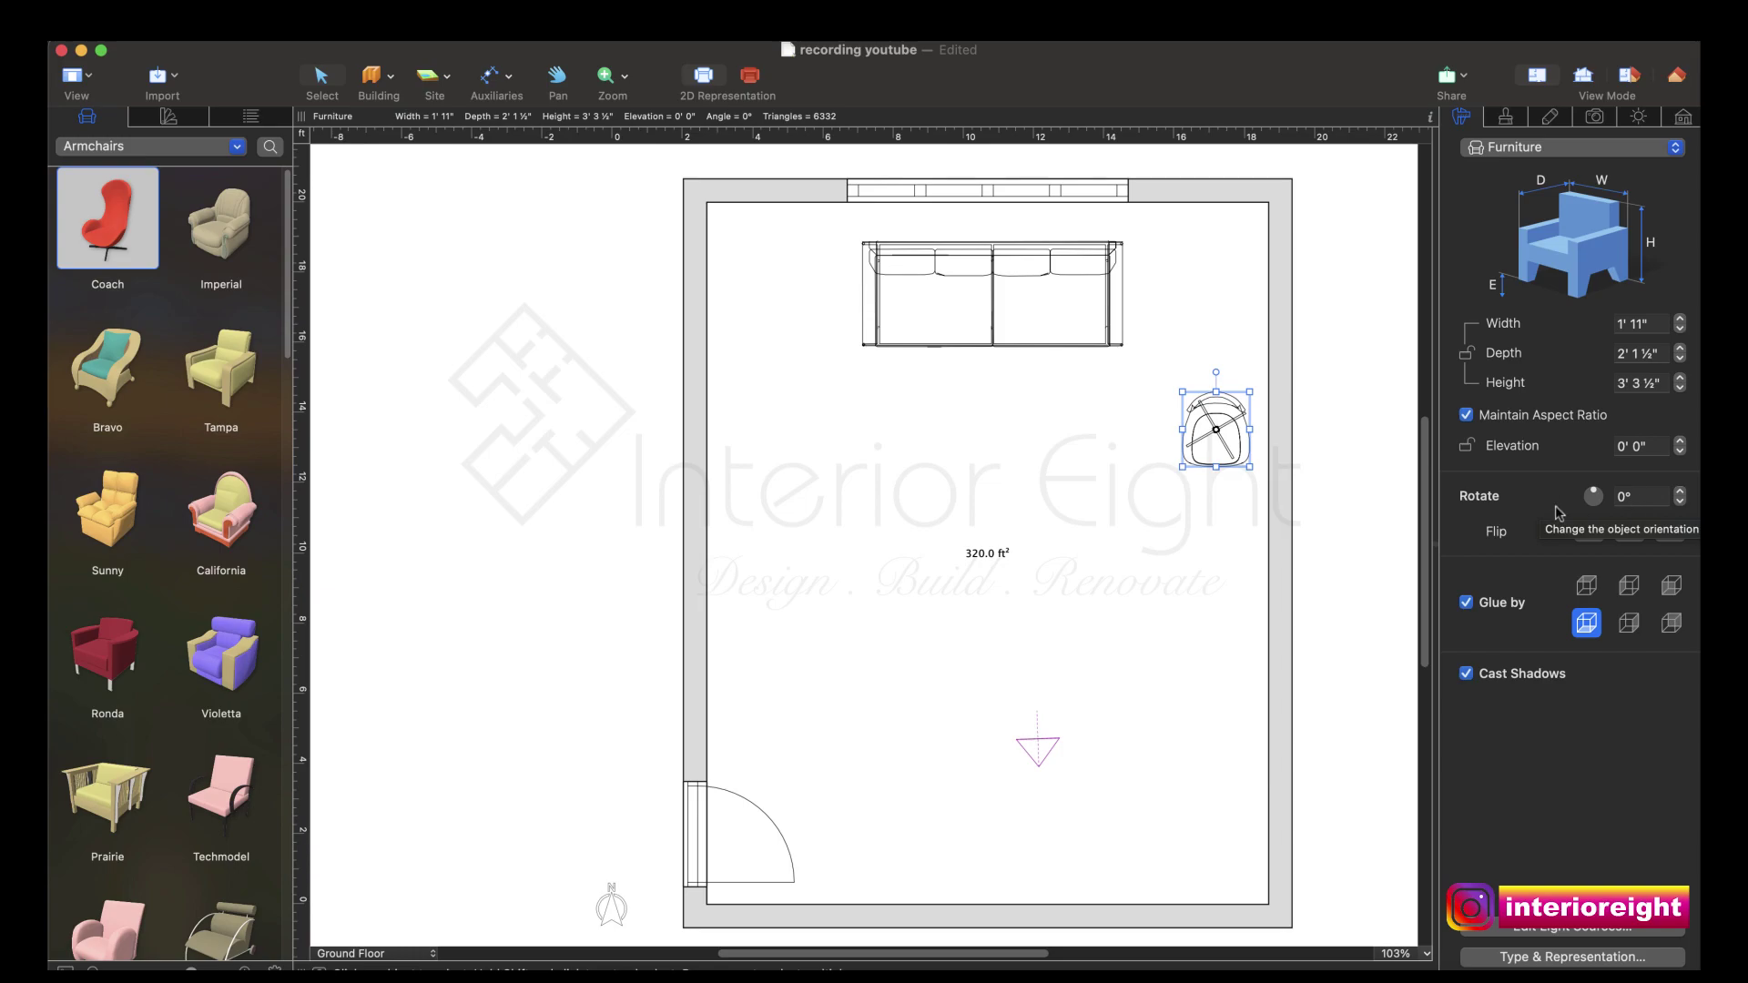
# Step: Set the Coach armchair's rotation to -90° so it faces into the room, and view it in 3D
pyautogui.click(1624, 496)
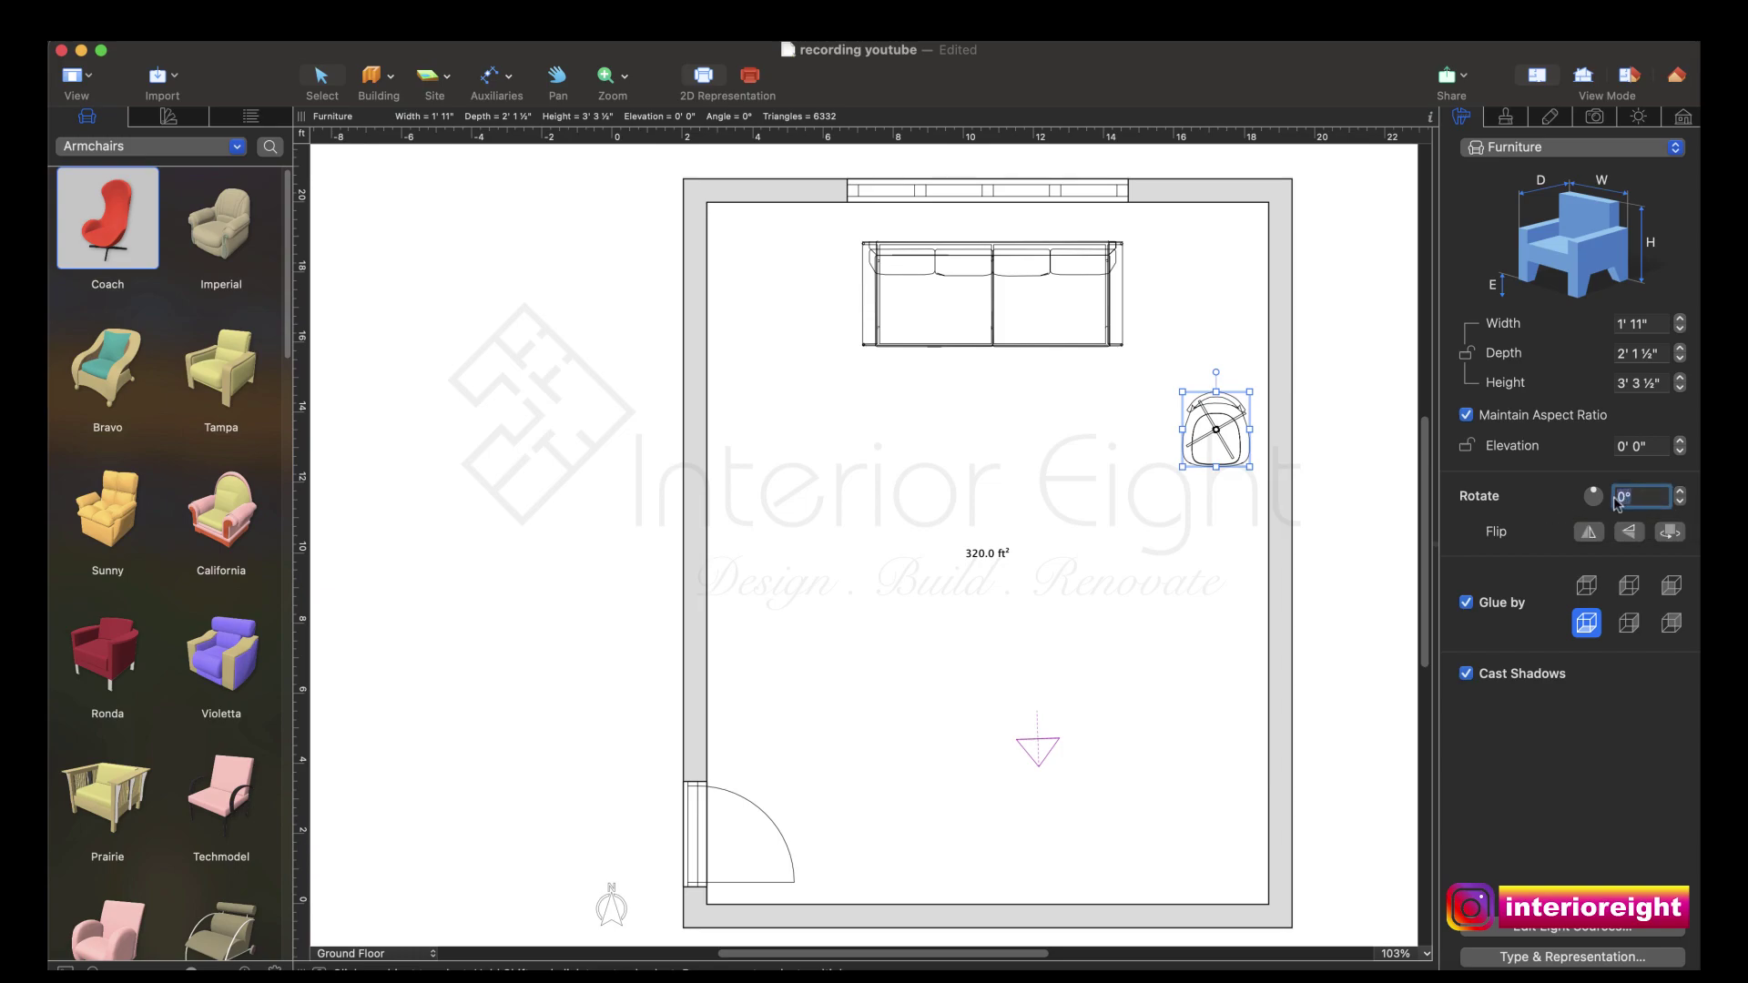
pyautogui.write('90')
pyautogui.press('Return')
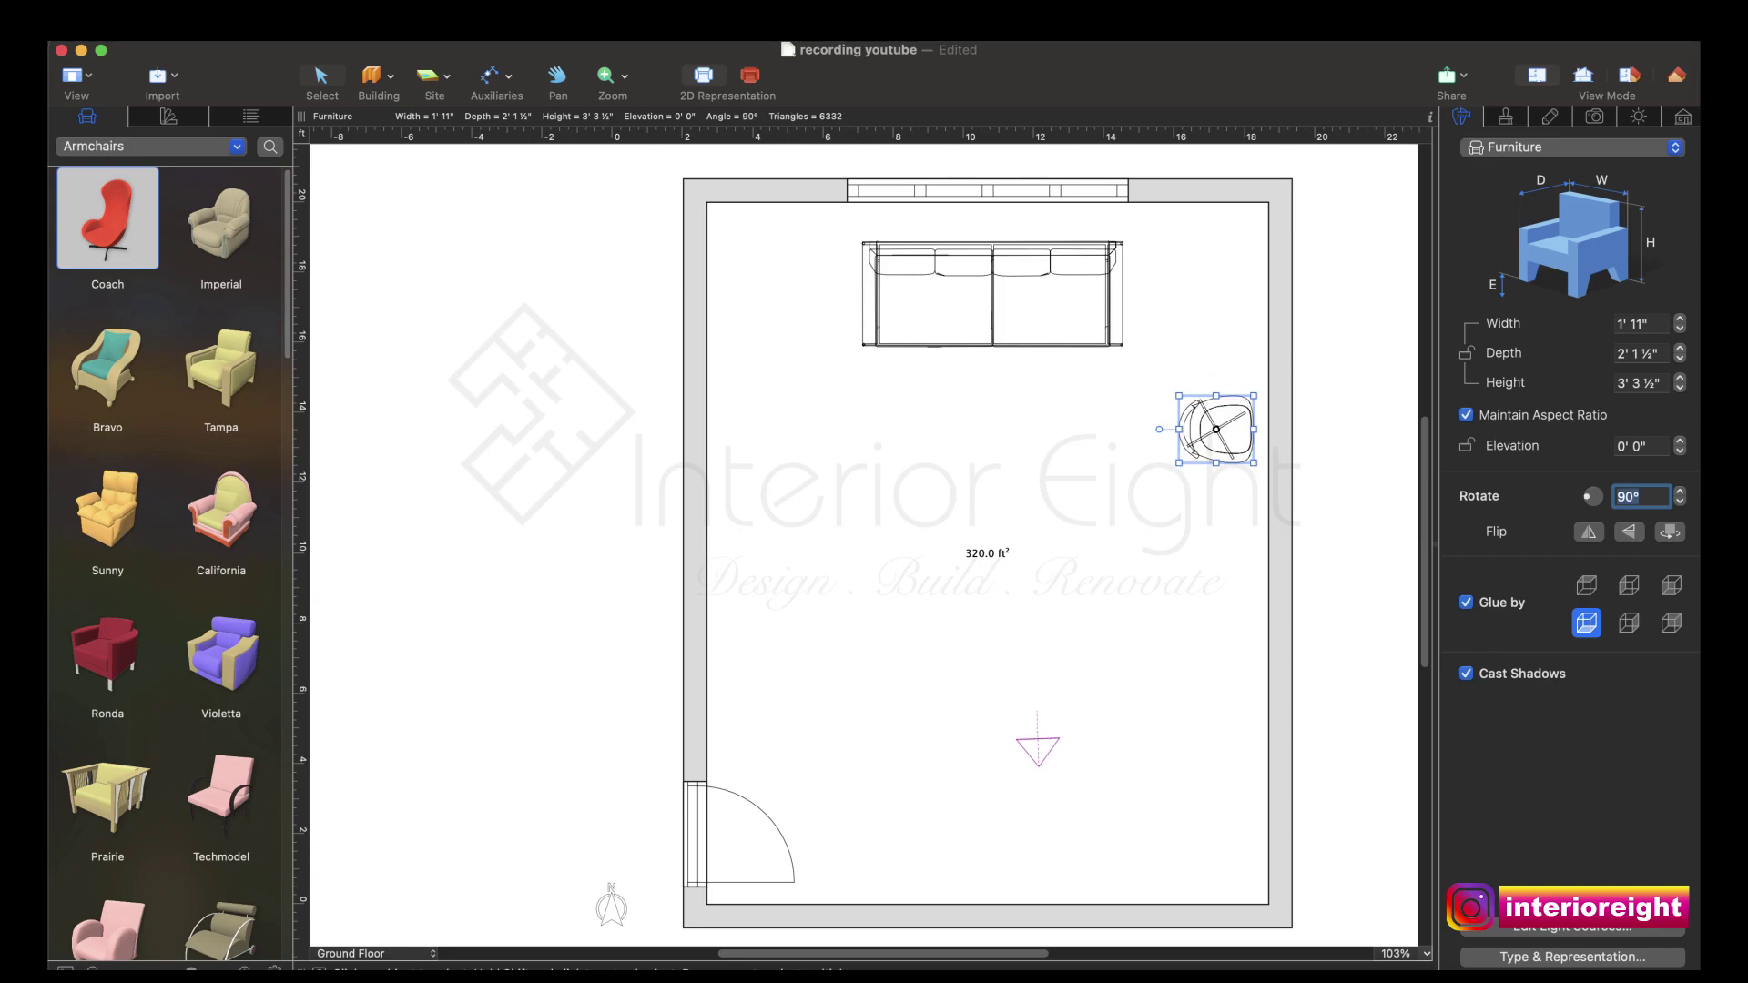
pyautogui.click(1617, 497)
pyautogui.write('-')
pyautogui.press('Return')
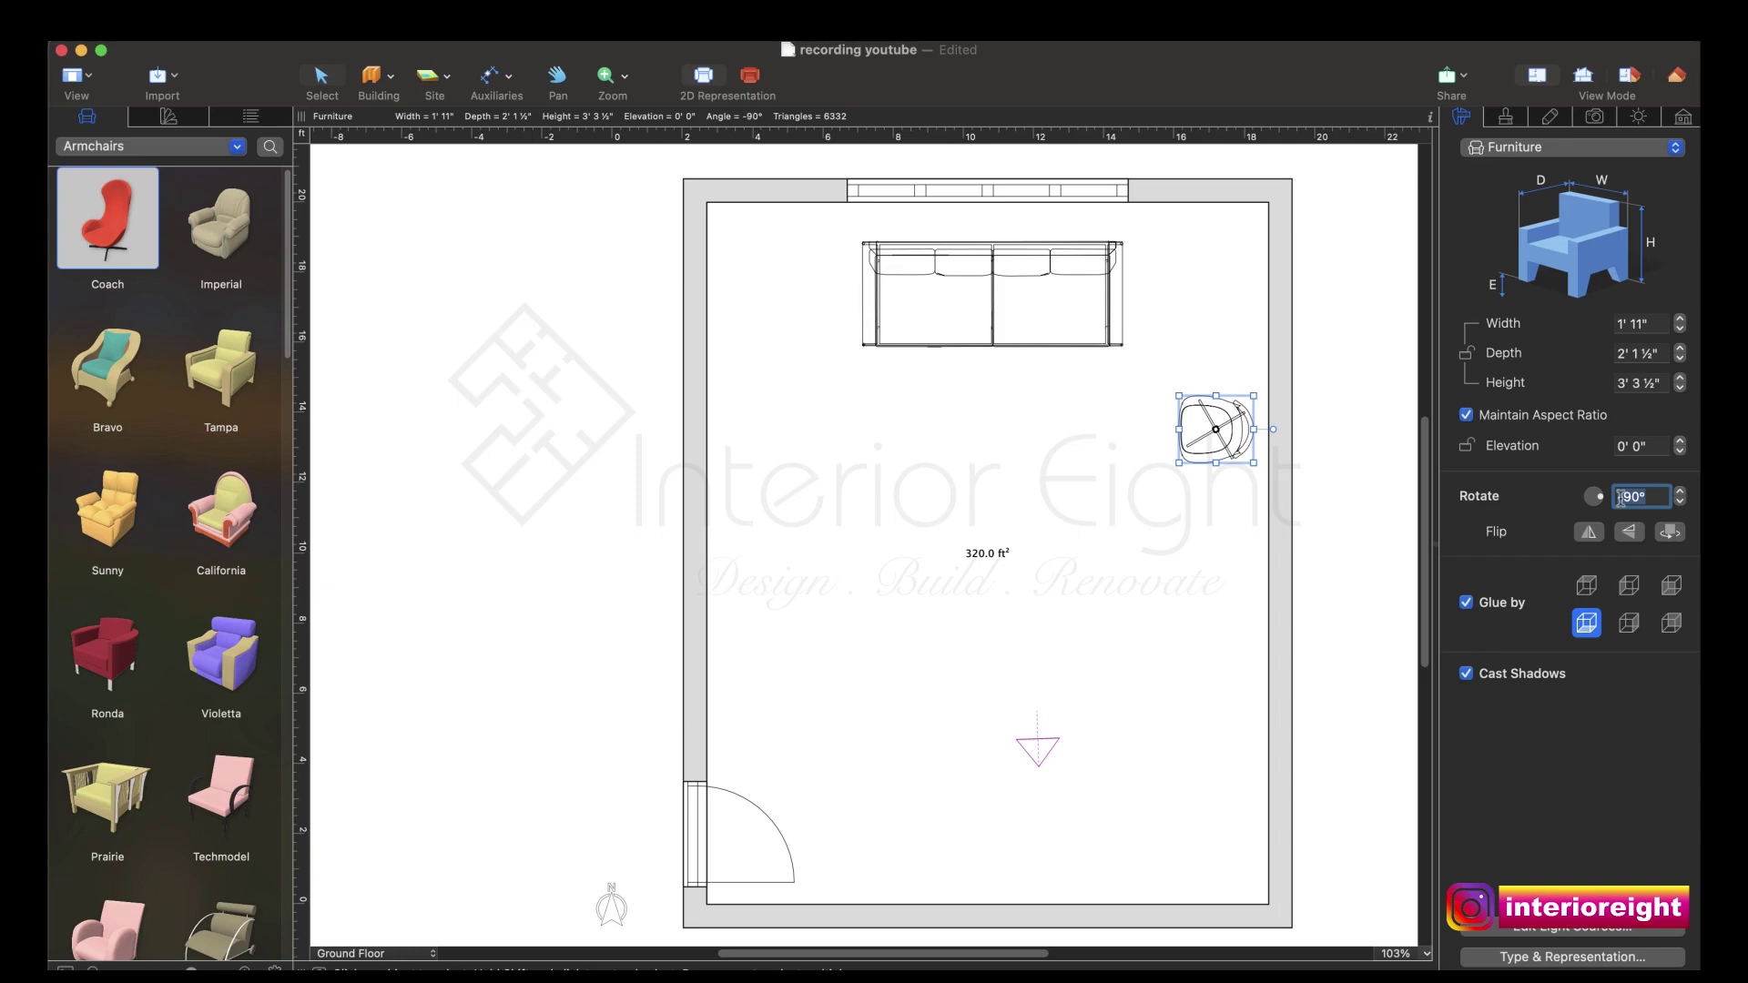
pyautogui.click(1672, 81)
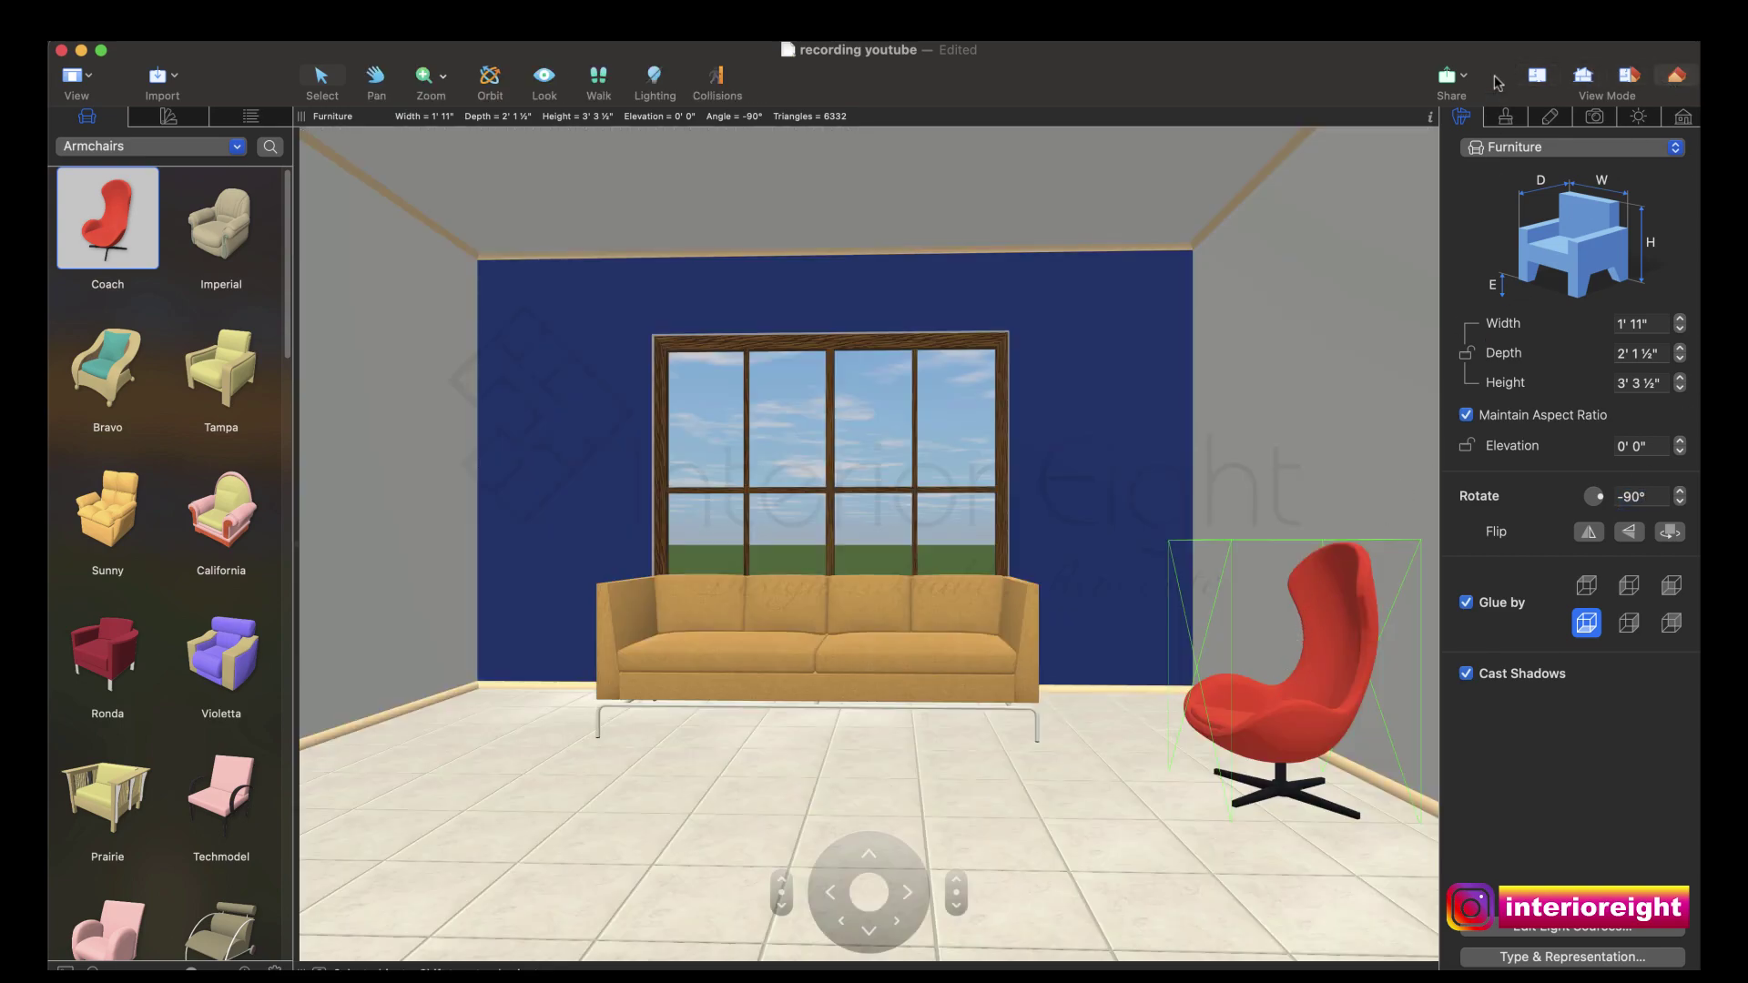
# Step: In the 2D plan, duplicate the Coach armchair near the opposite wall and set the copy's rotation to 90°, viewing it in 3D
pyautogui.click(1534, 78)
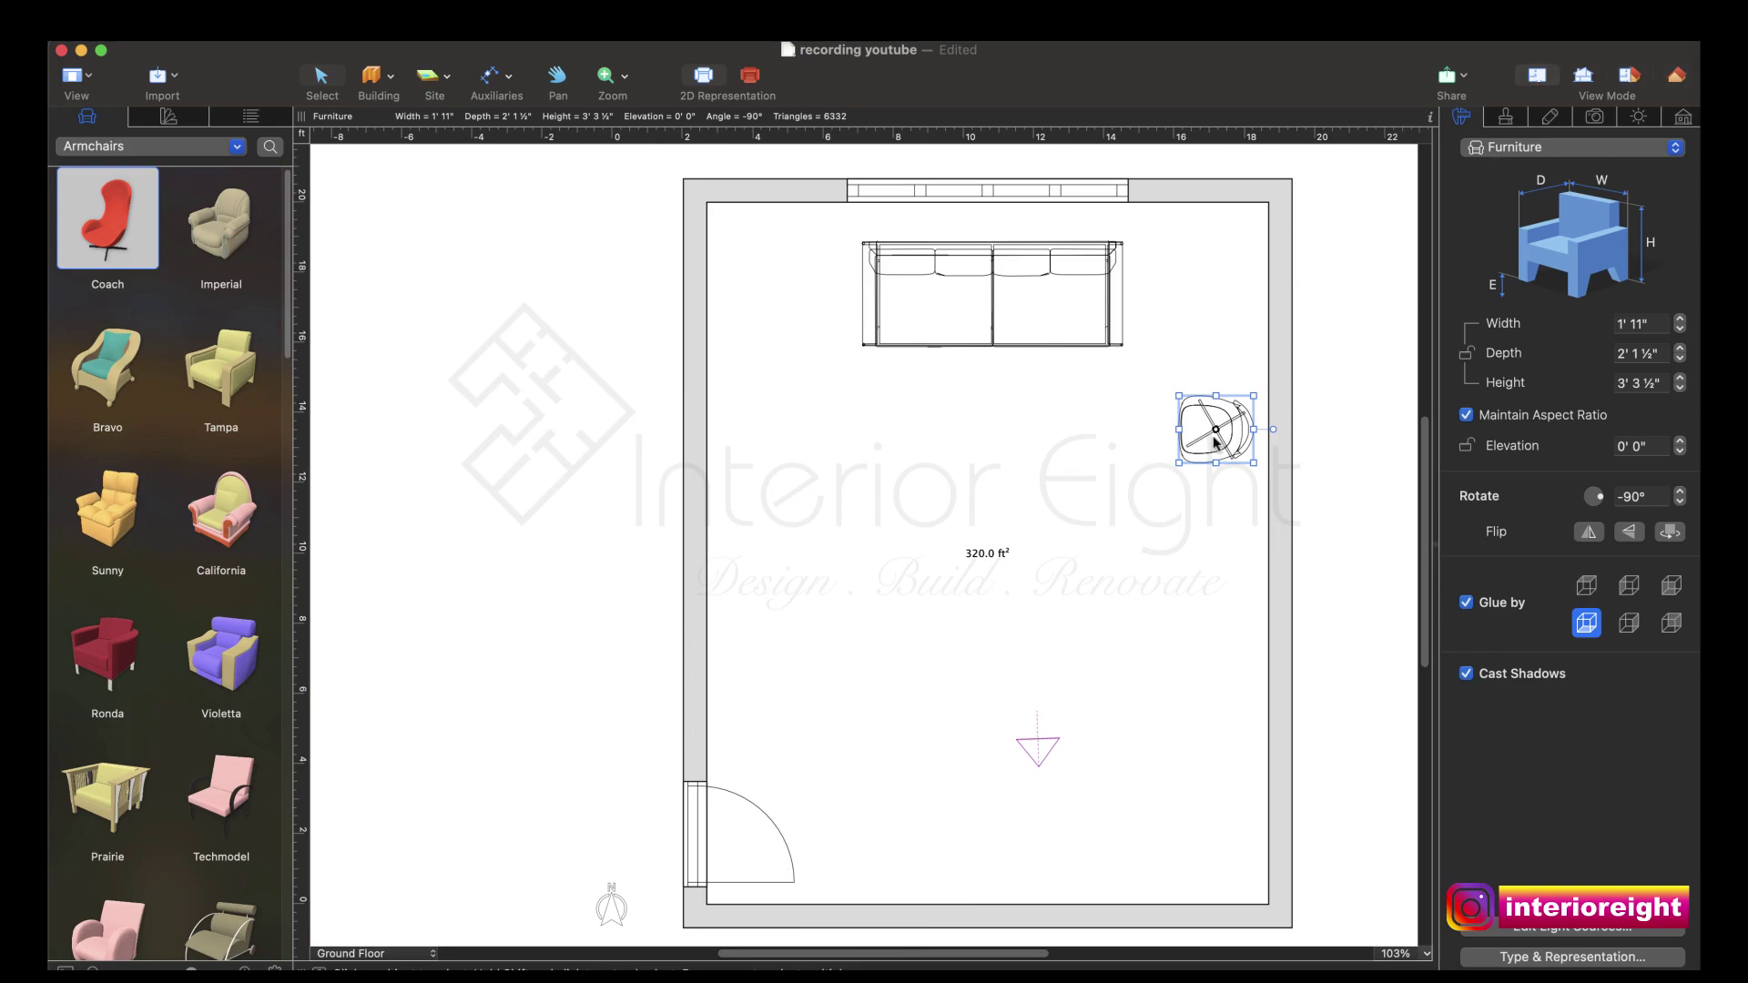
pyautogui.keyDown('alt'); pyautogui.moveTo(1216, 443); pyautogui.dragTo(768, 438); pyautogui.keyUp('alt')
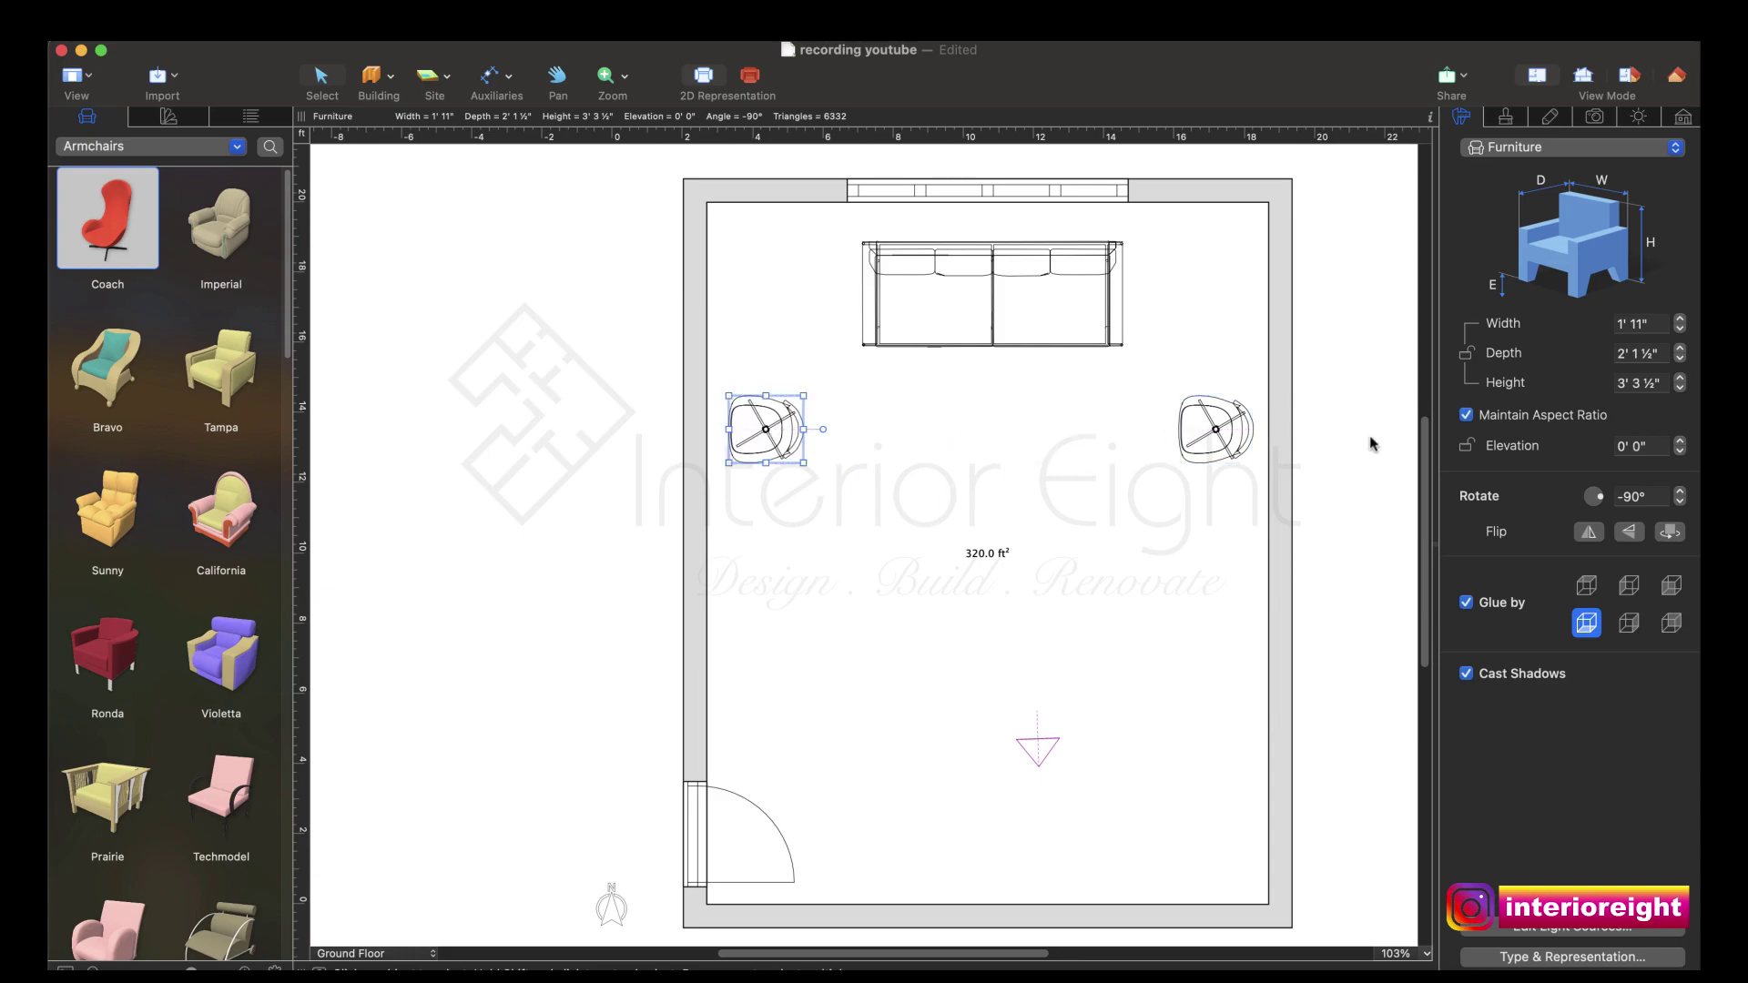
pyautogui.click(1625, 499)
pyautogui.press('BackSpace')
pyautogui.press('Return')
pyautogui.click(1673, 73)
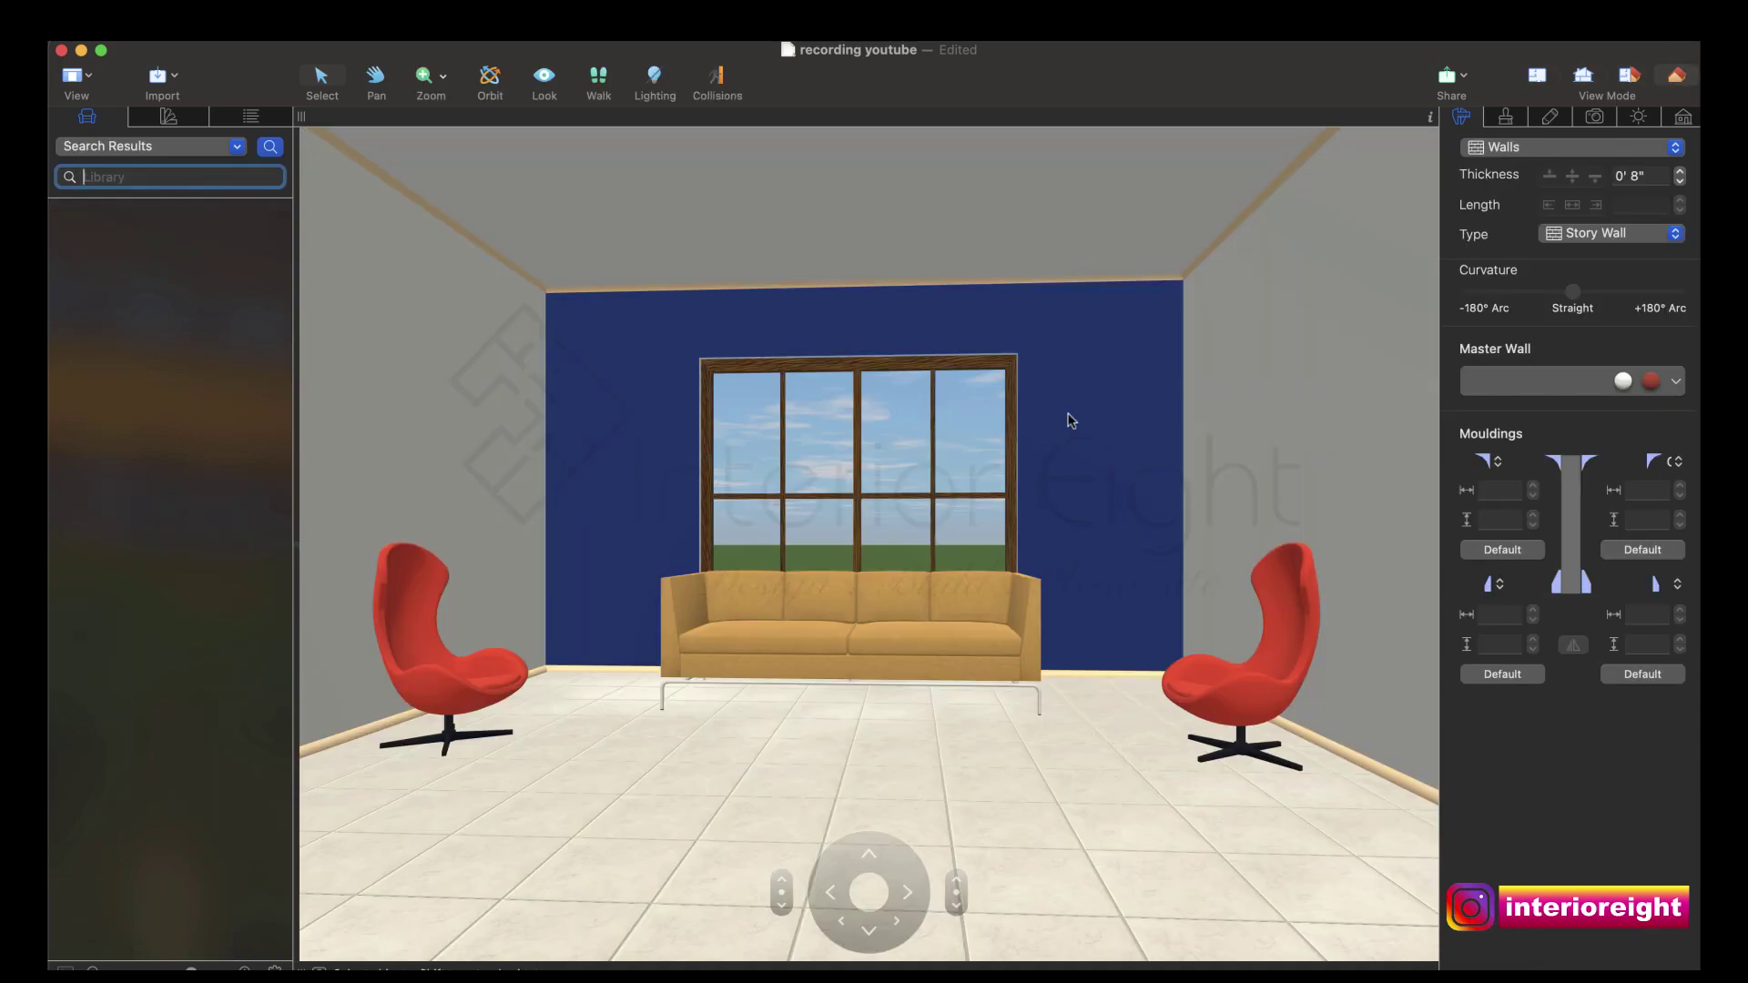
# Step: Return to the 2D plan, search the library for "coffee table" and place Art Deco Table 1 to the left of the sofa
pyautogui.click(1536, 80)
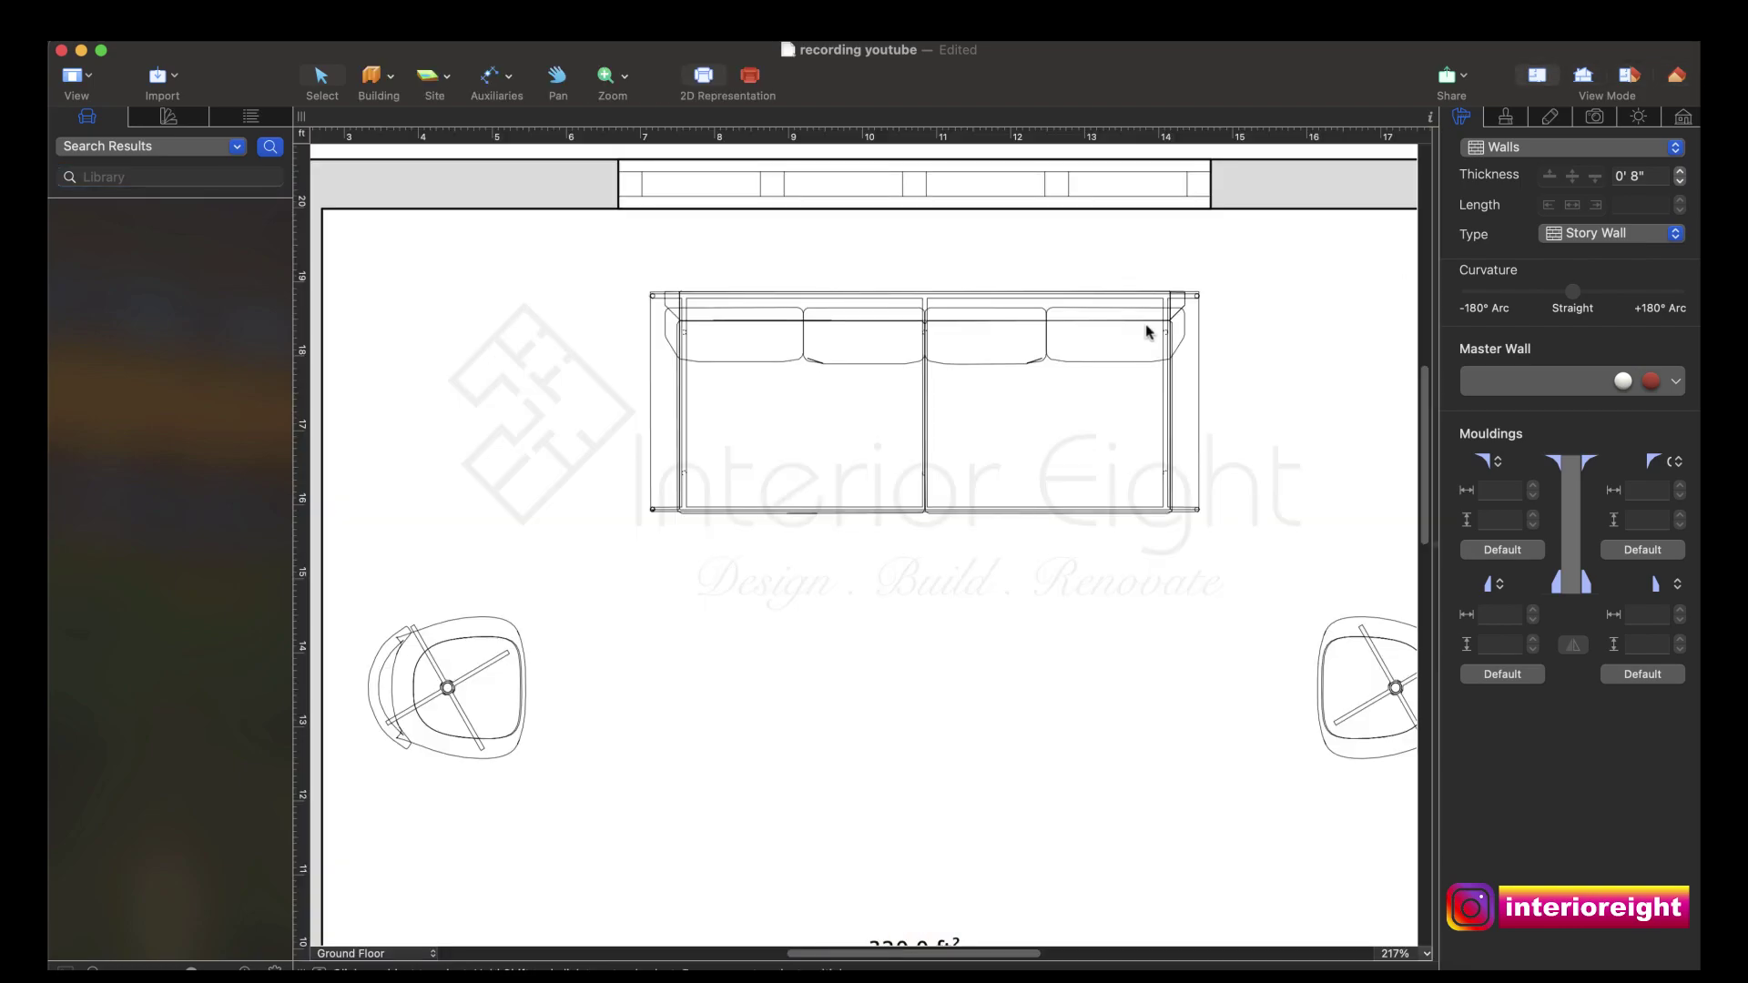
pyautogui.click(181, 180)
pyautogui.write('c')
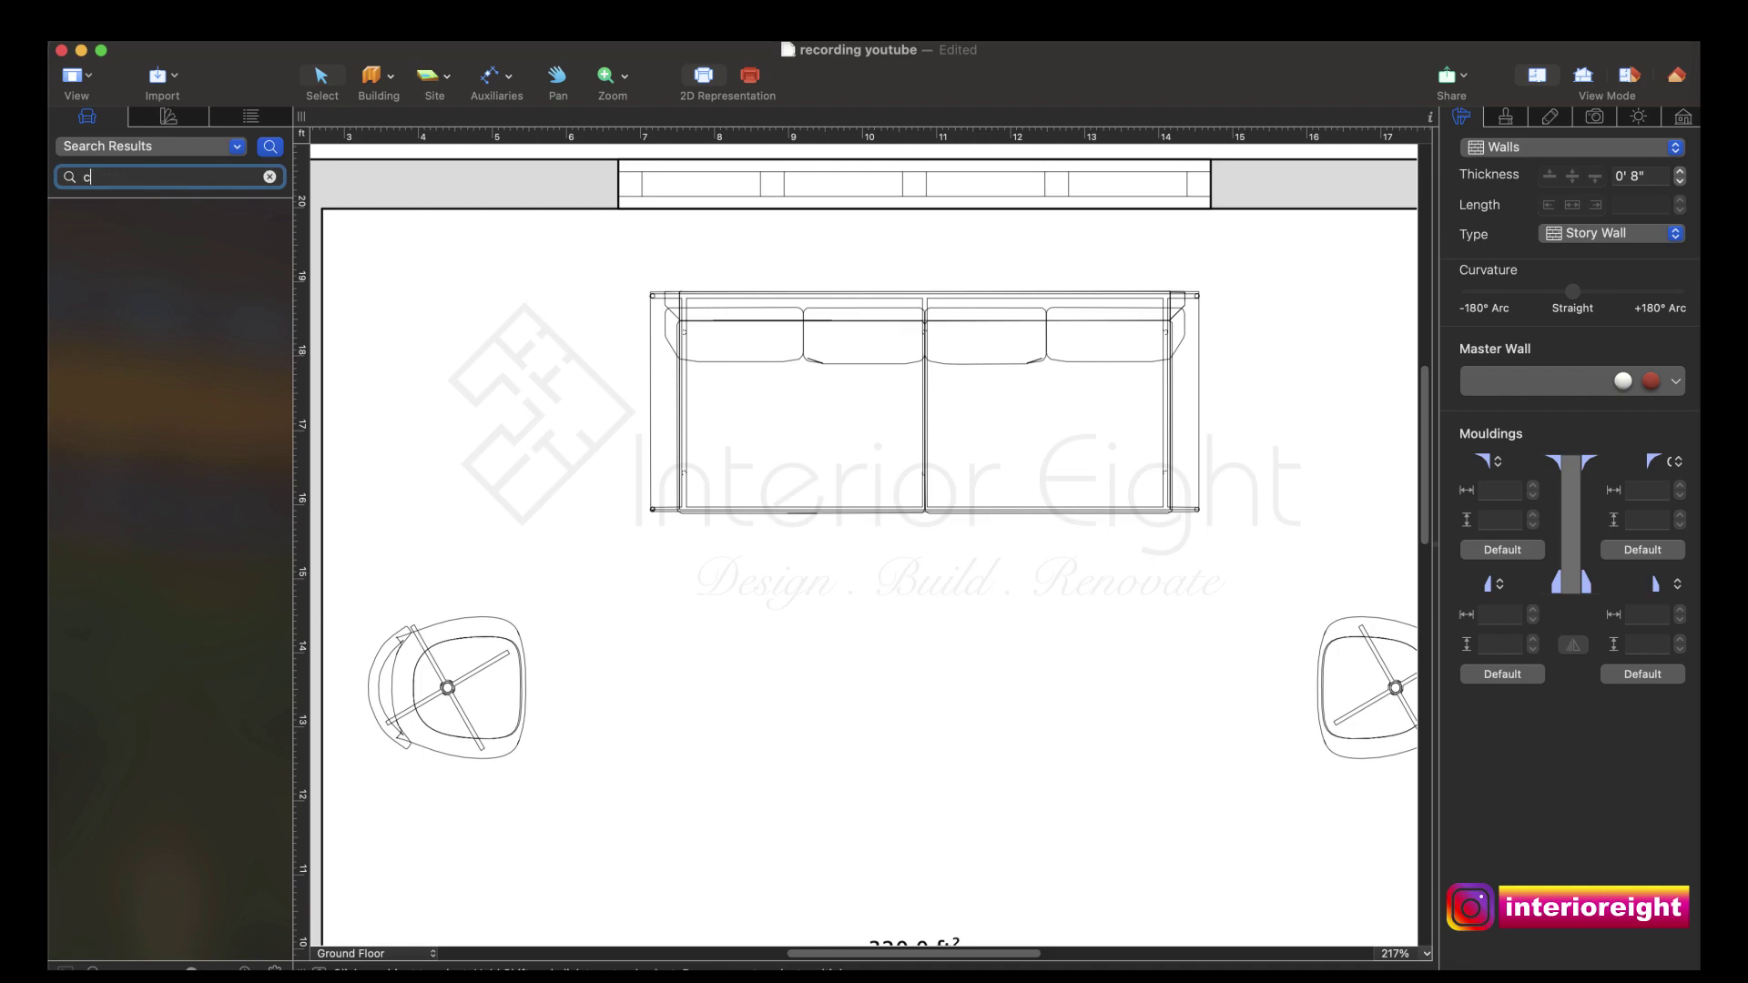
pyautogui.write('offee')
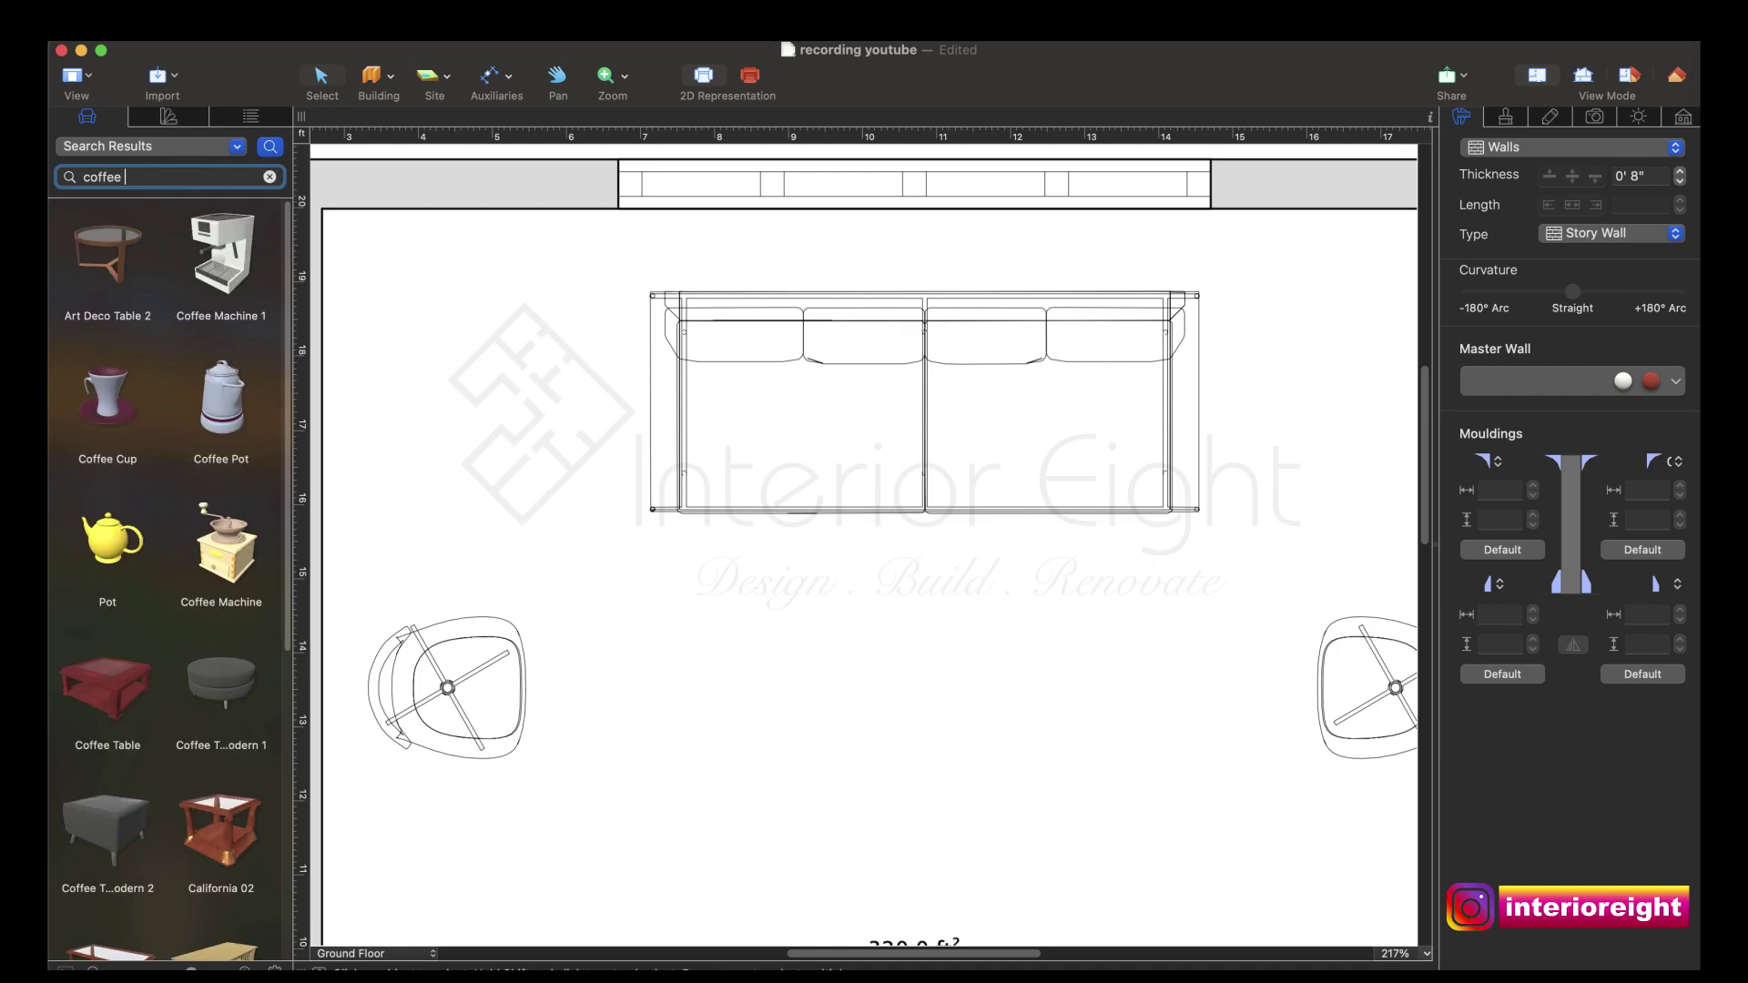
pyautogui.write(' tab')
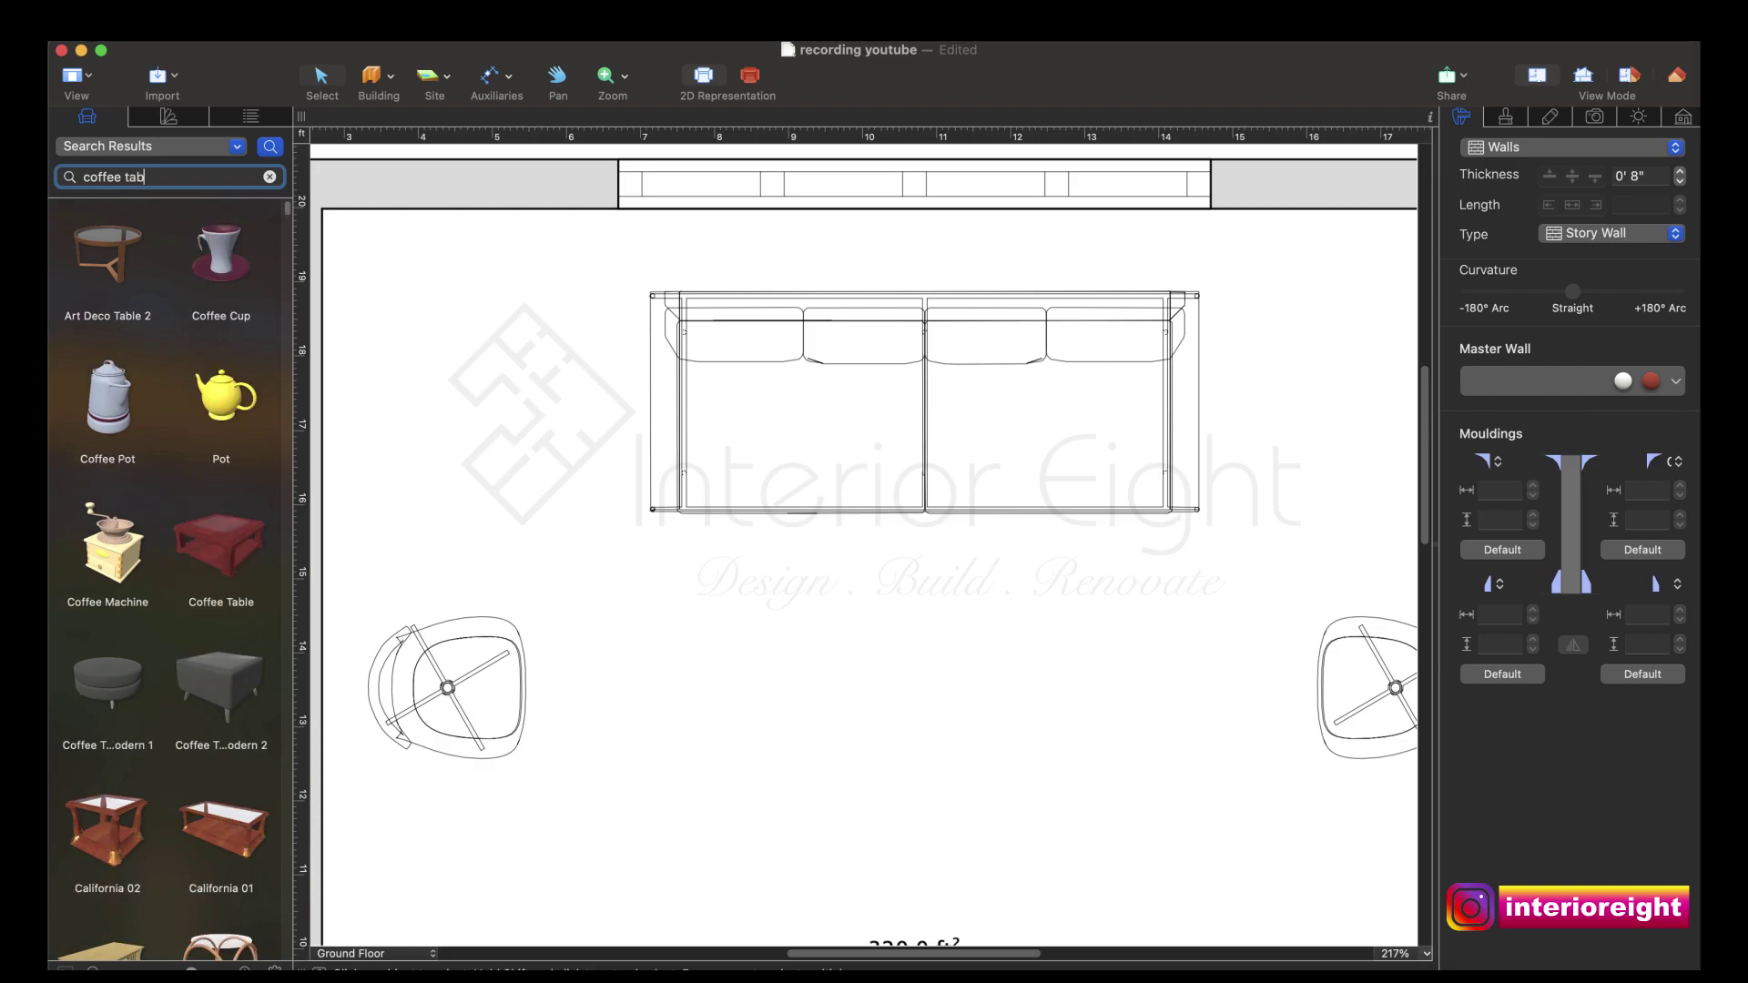
pyautogui.write('le')
pyautogui.press('super+a')
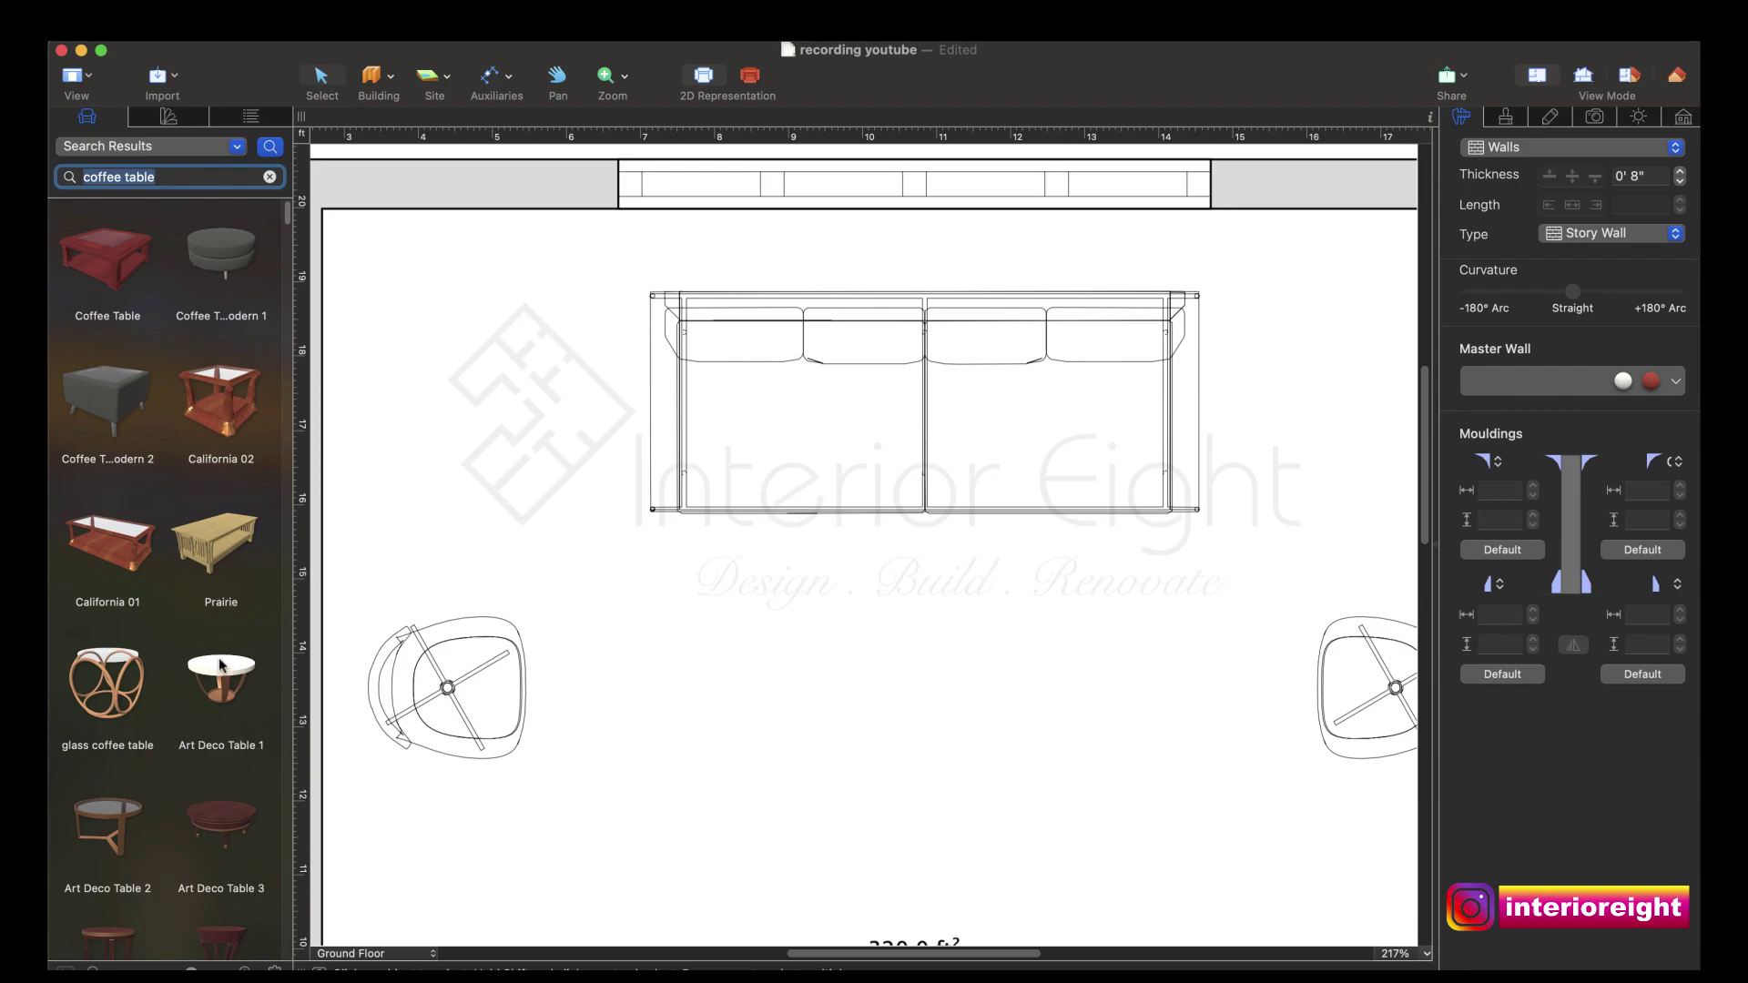
pyautogui.moveTo(221, 663); pyautogui.dragTo(473, 415)
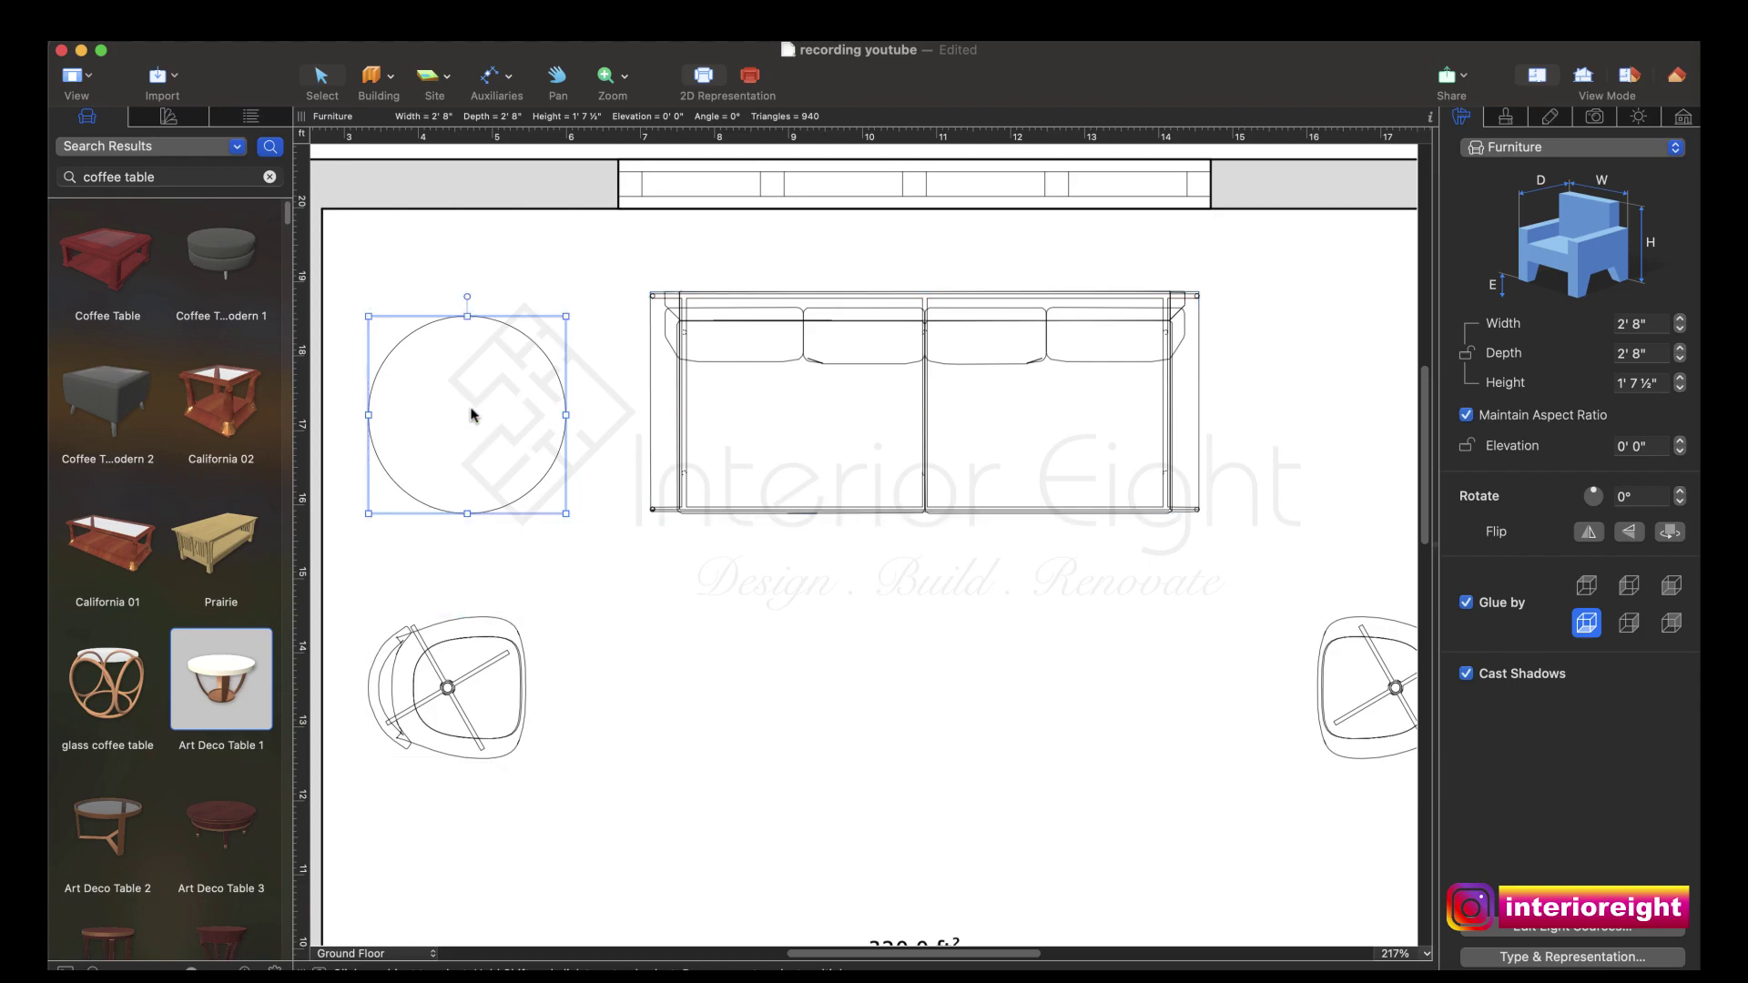
# Step: View the round table in 3D, turn off its aspect ratio lock, and set its width and depth to 2' each
pyautogui.click(1675, 76)
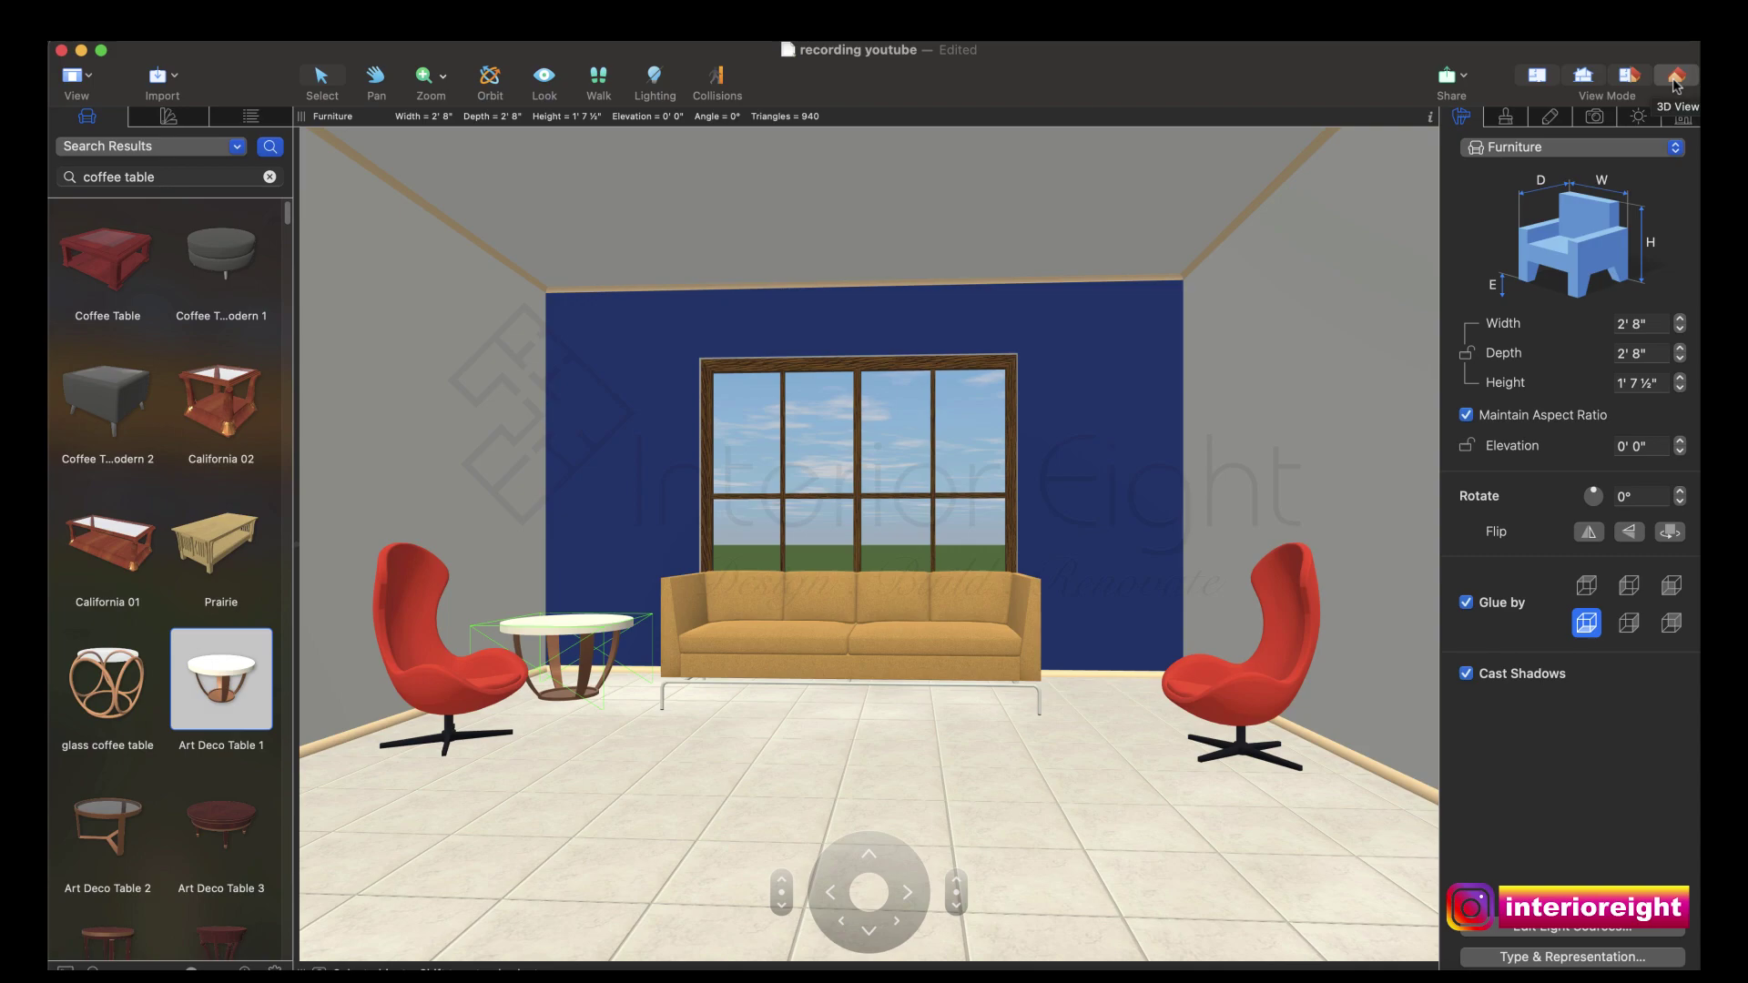
pyautogui.click(1467, 416)
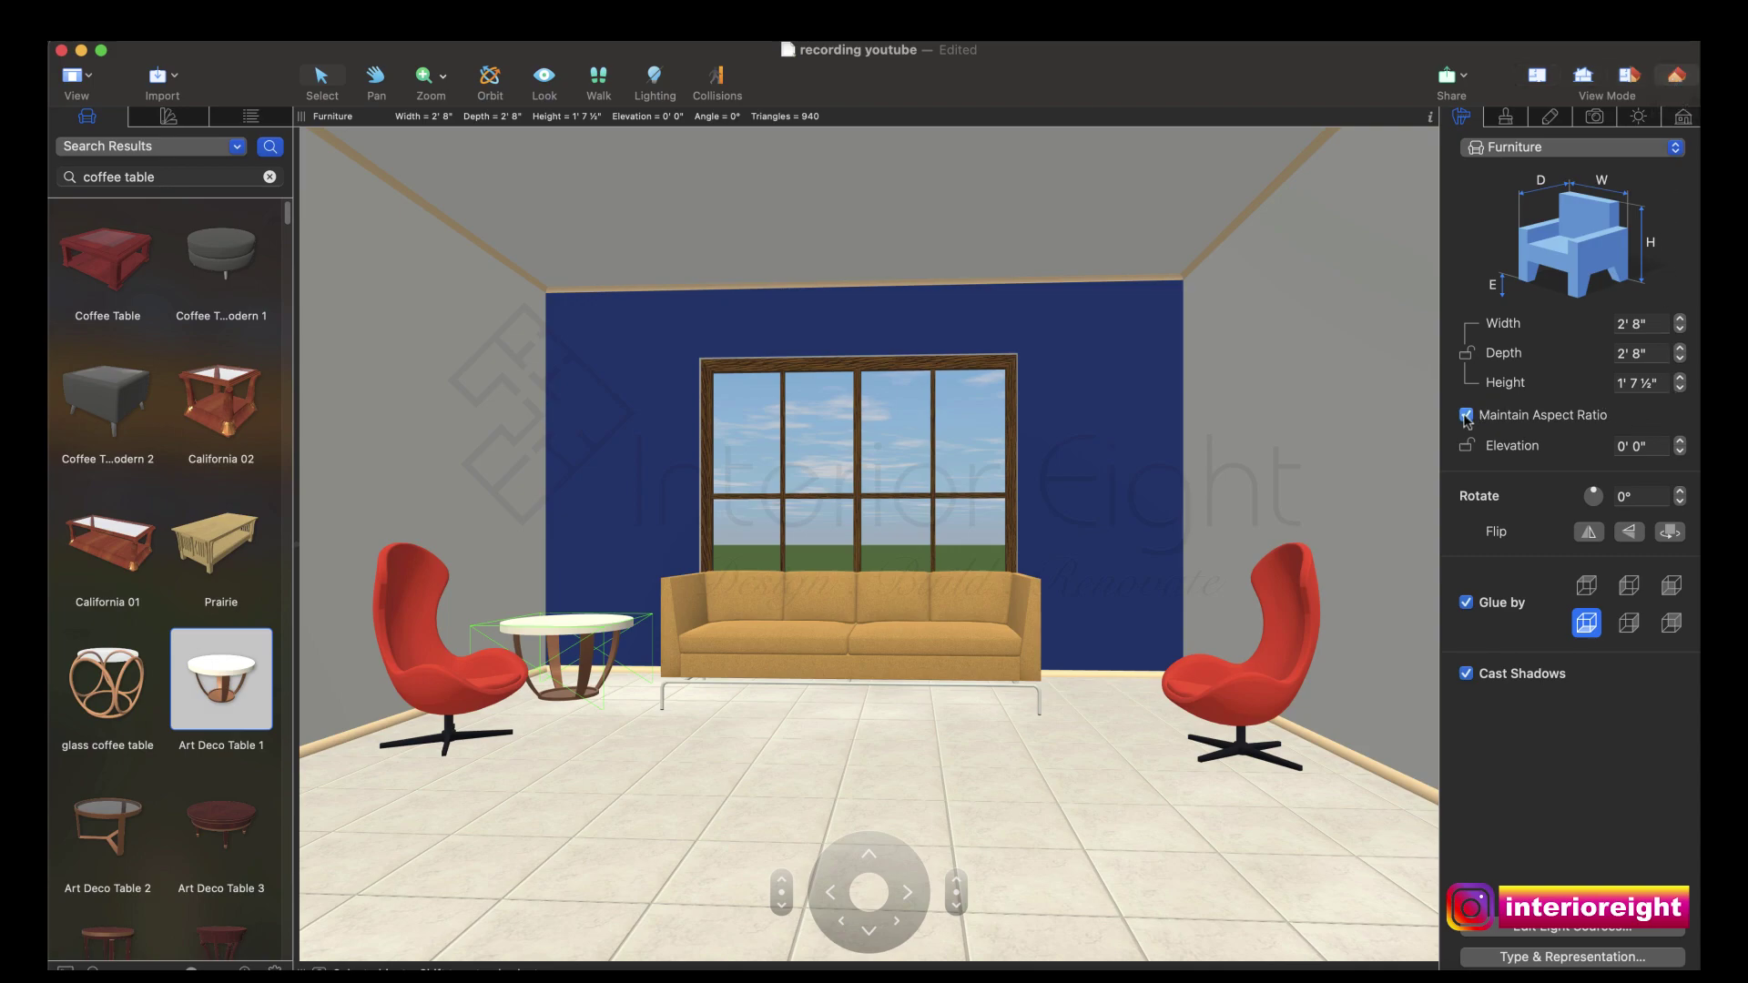
pyautogui.click(1655, 324)
pyautogui.write("2'")
pyautogui.press('Return')
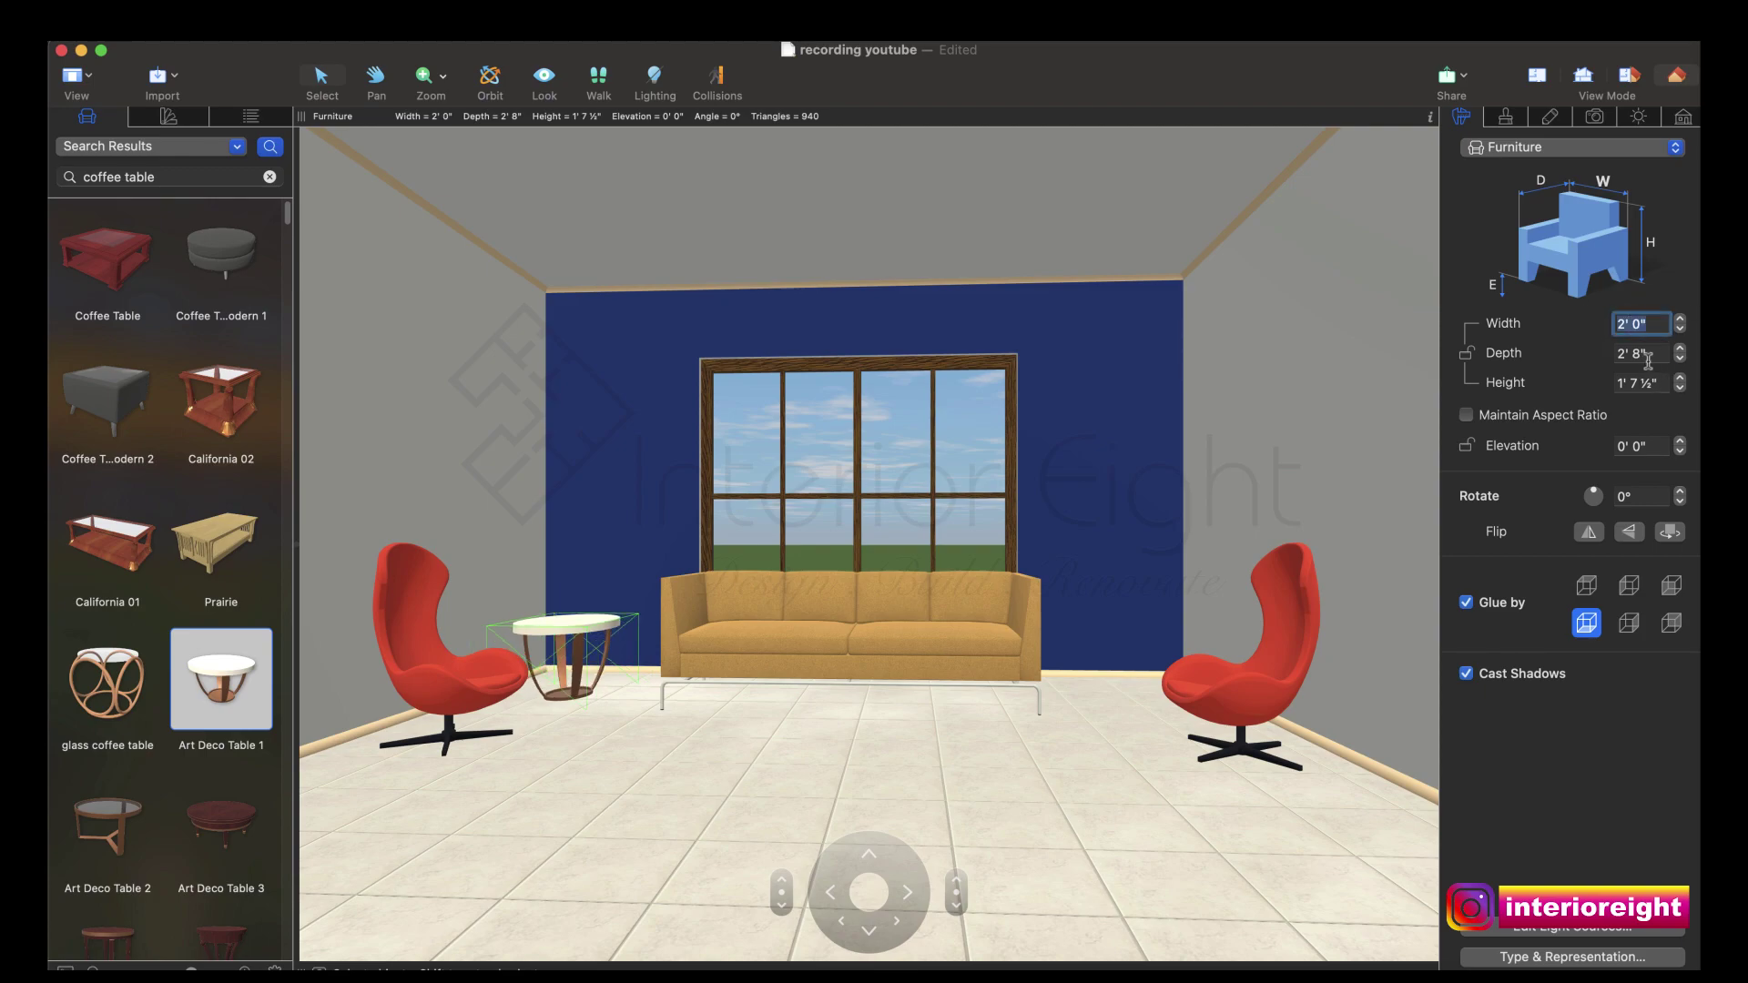
pyautogui.press('Tab')
pyautogui.write("2'")
pyautogui.press('Return')
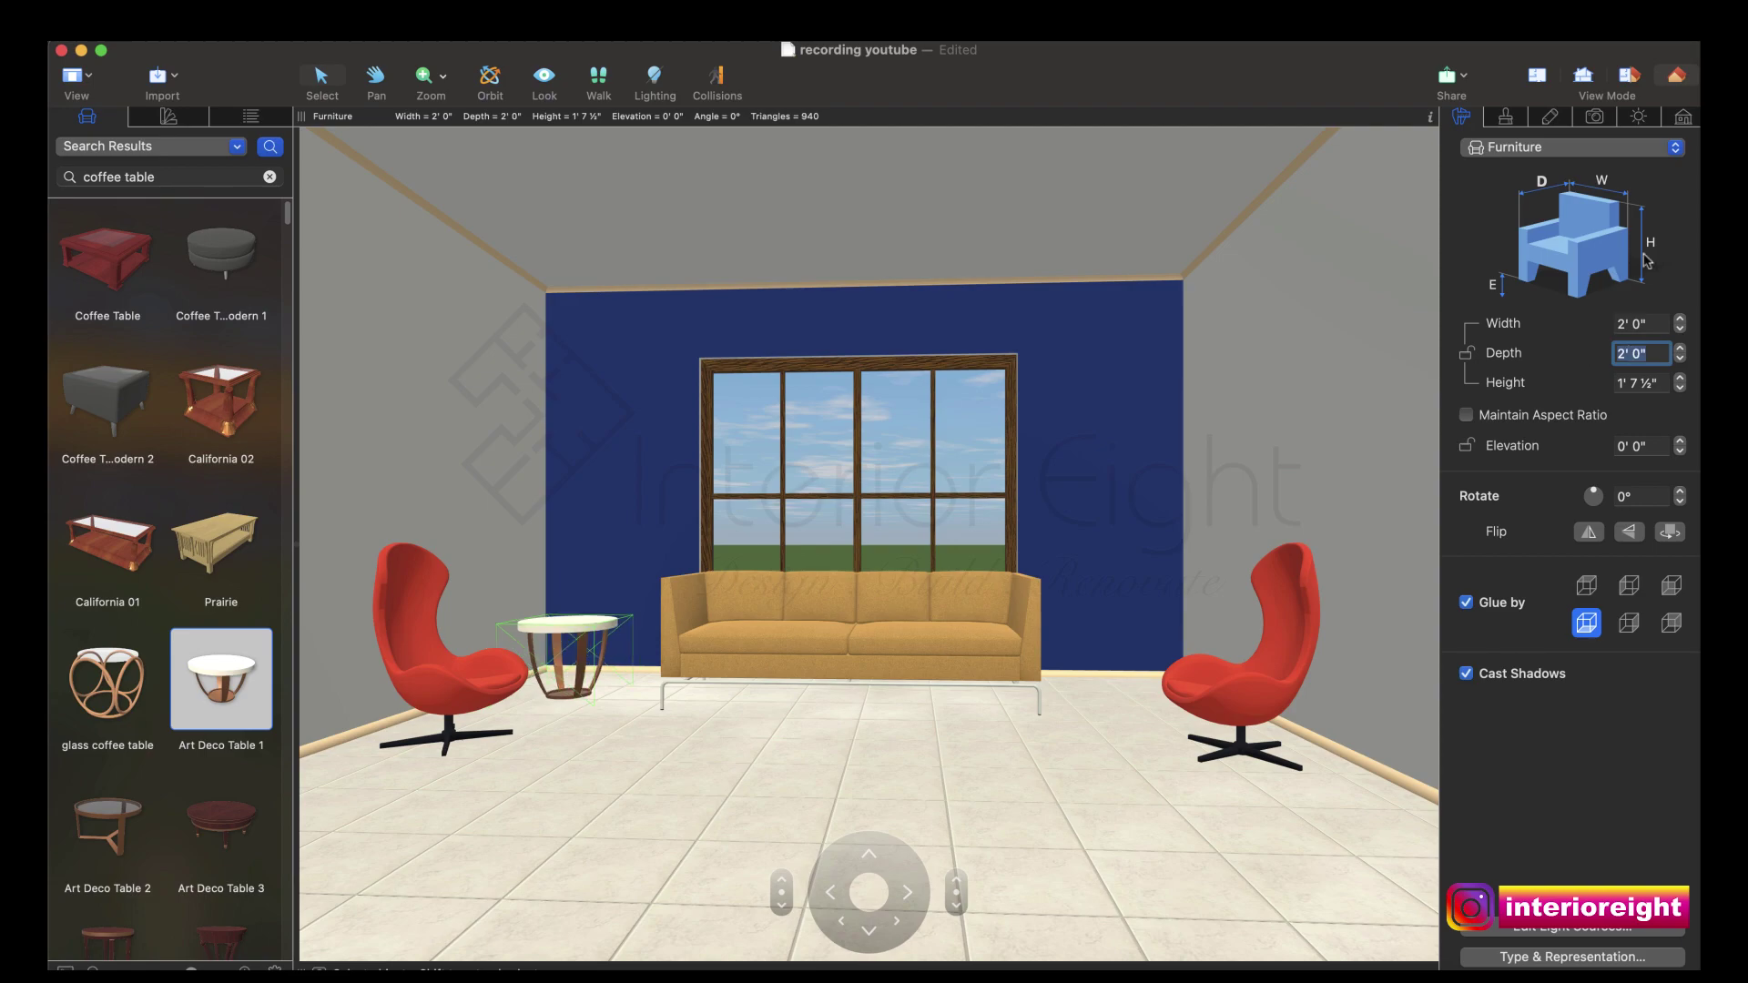
# Step: Return to the 2D plan, search the library for "curtain" and place the Open Curtain in front of the window
pyautogui.click(1539, 77)
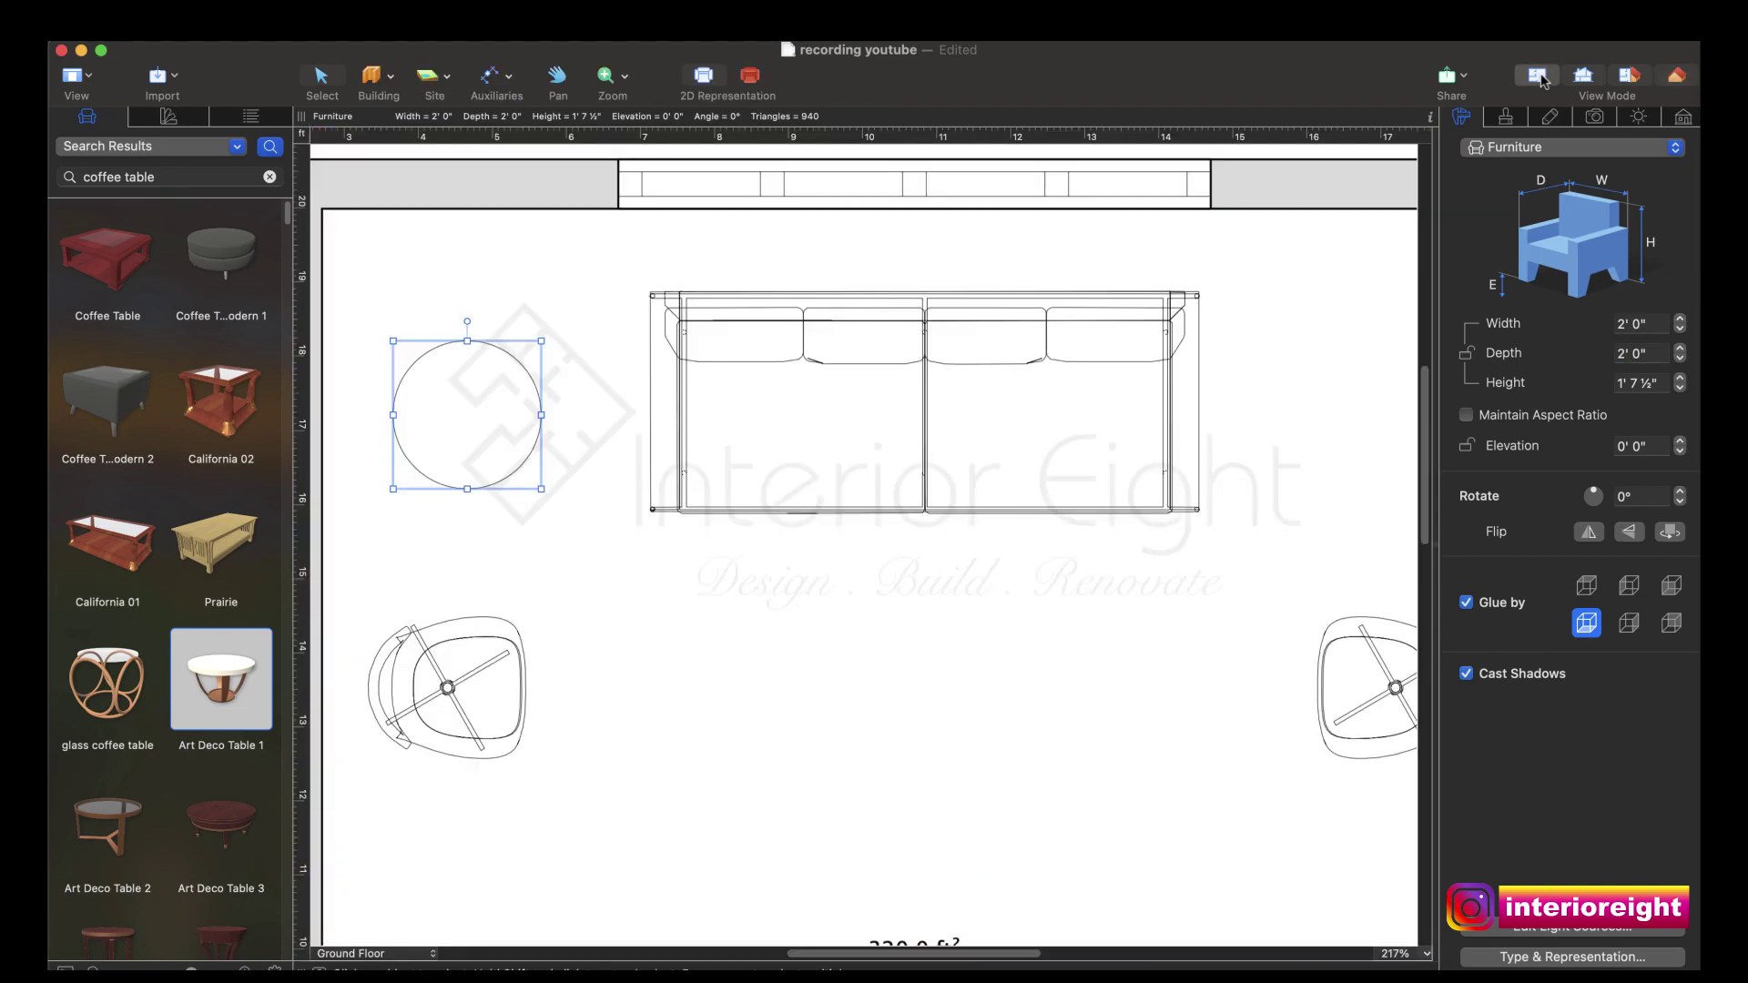
pyautogui.click(271, 180)
pyautogui.click(270, 179)
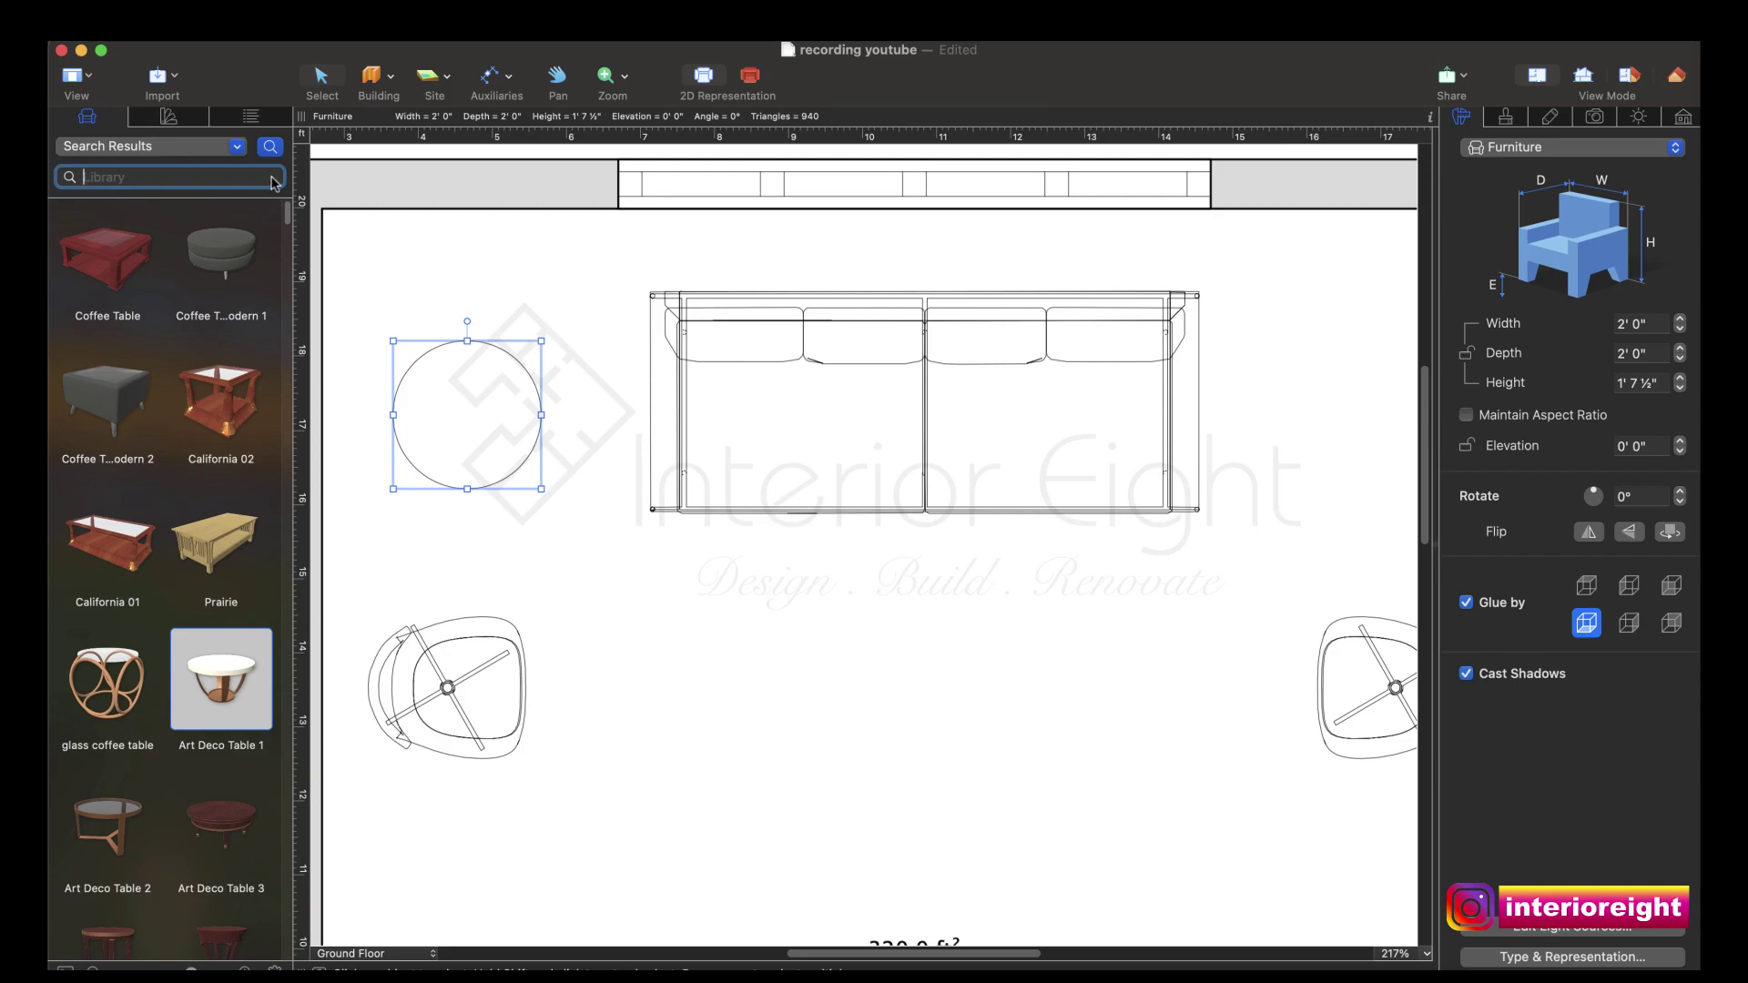
pyautogui.write('curtain')
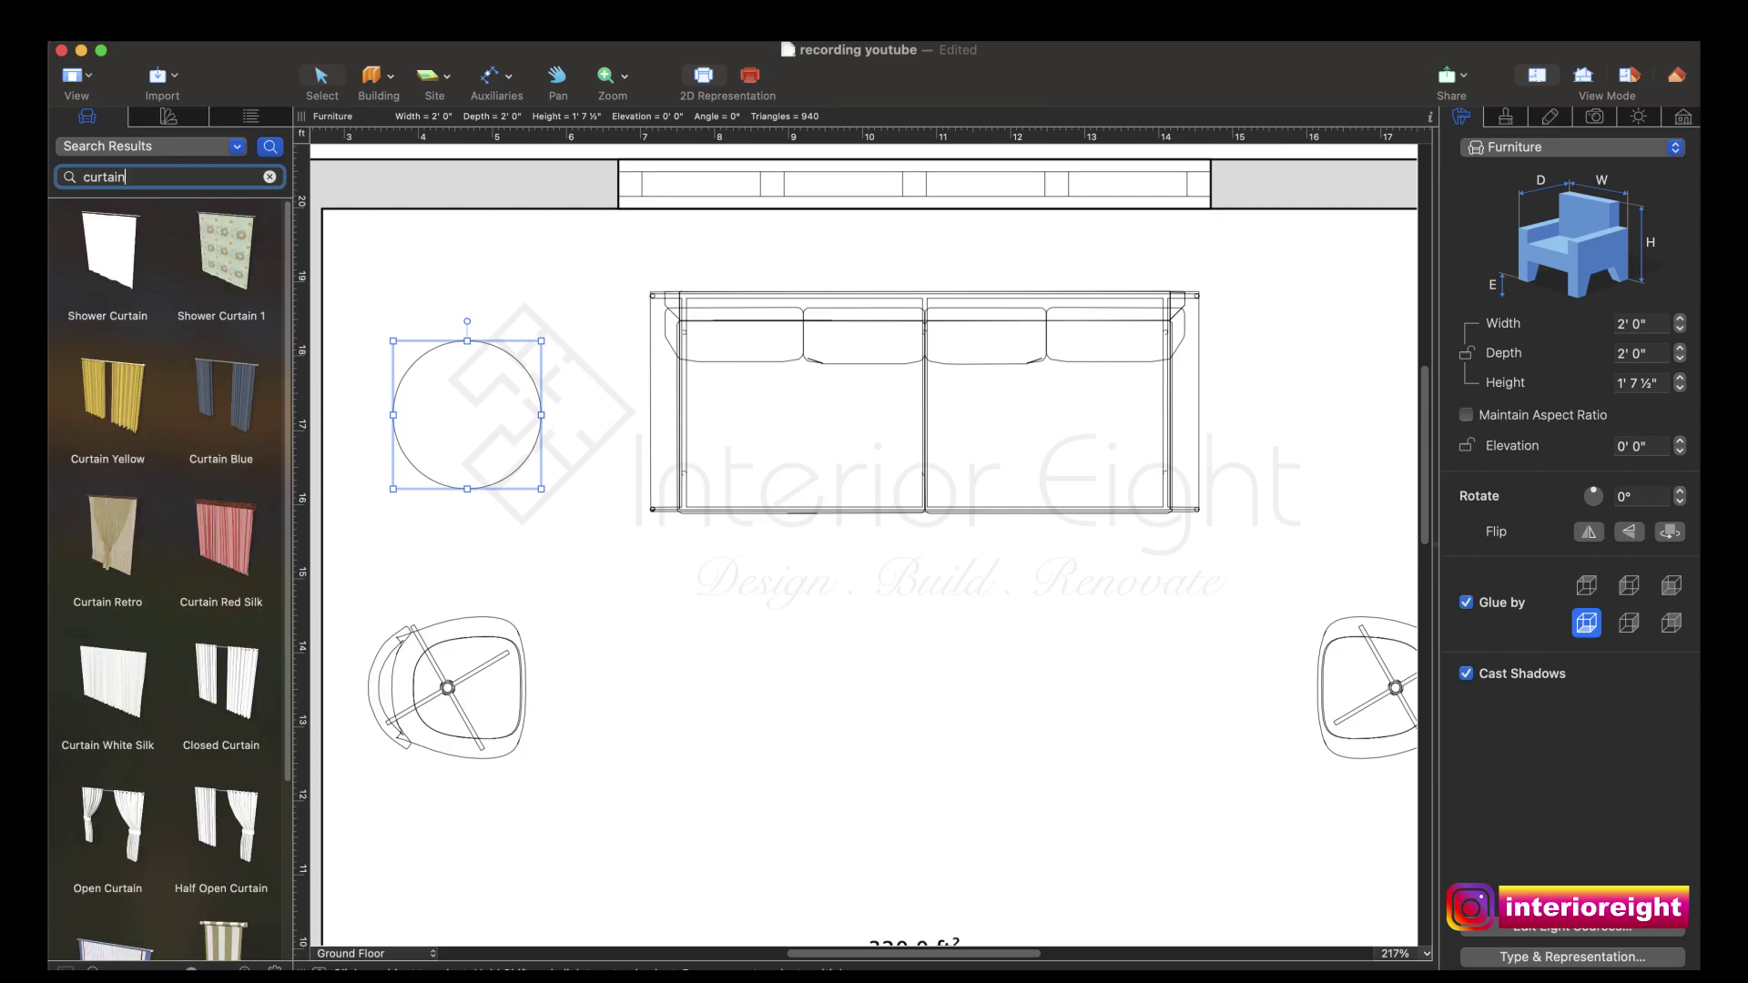
pyautogui.press('Return')
pyautogui.scroll(-3, 150, 433)
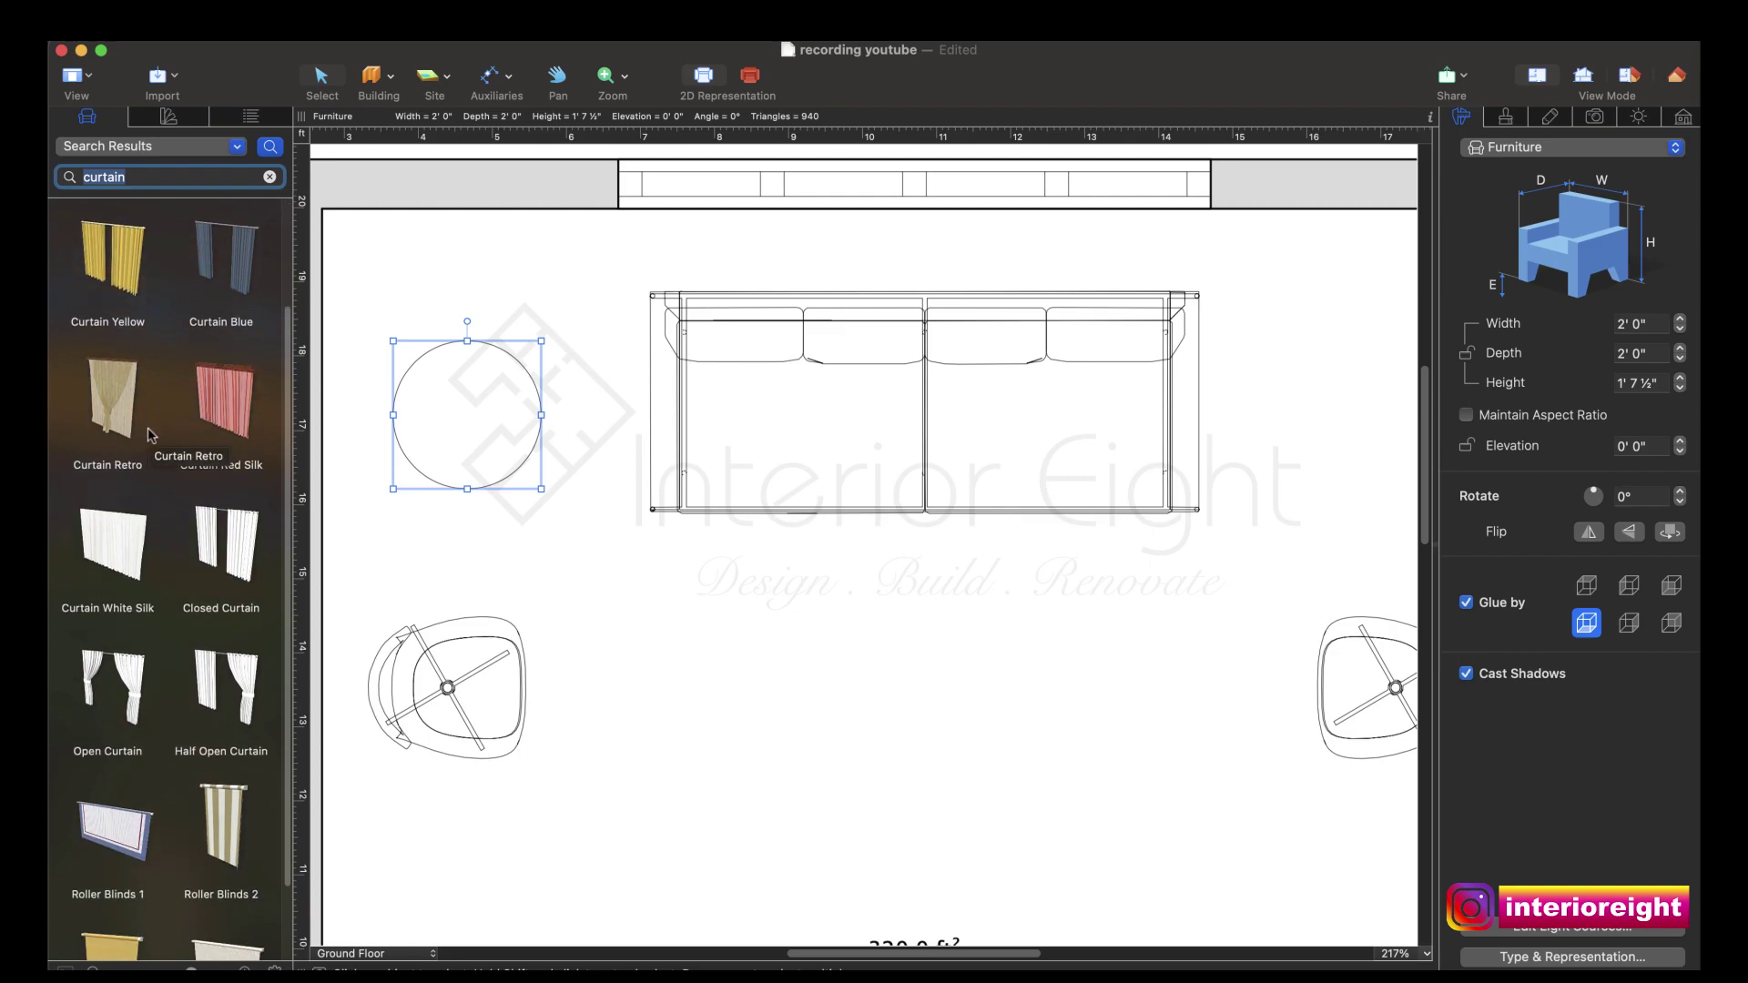
pyautogui.click(122, 681)
pyautogui.moveTo(122, 681); pyautogui.dragTo(918, 239)
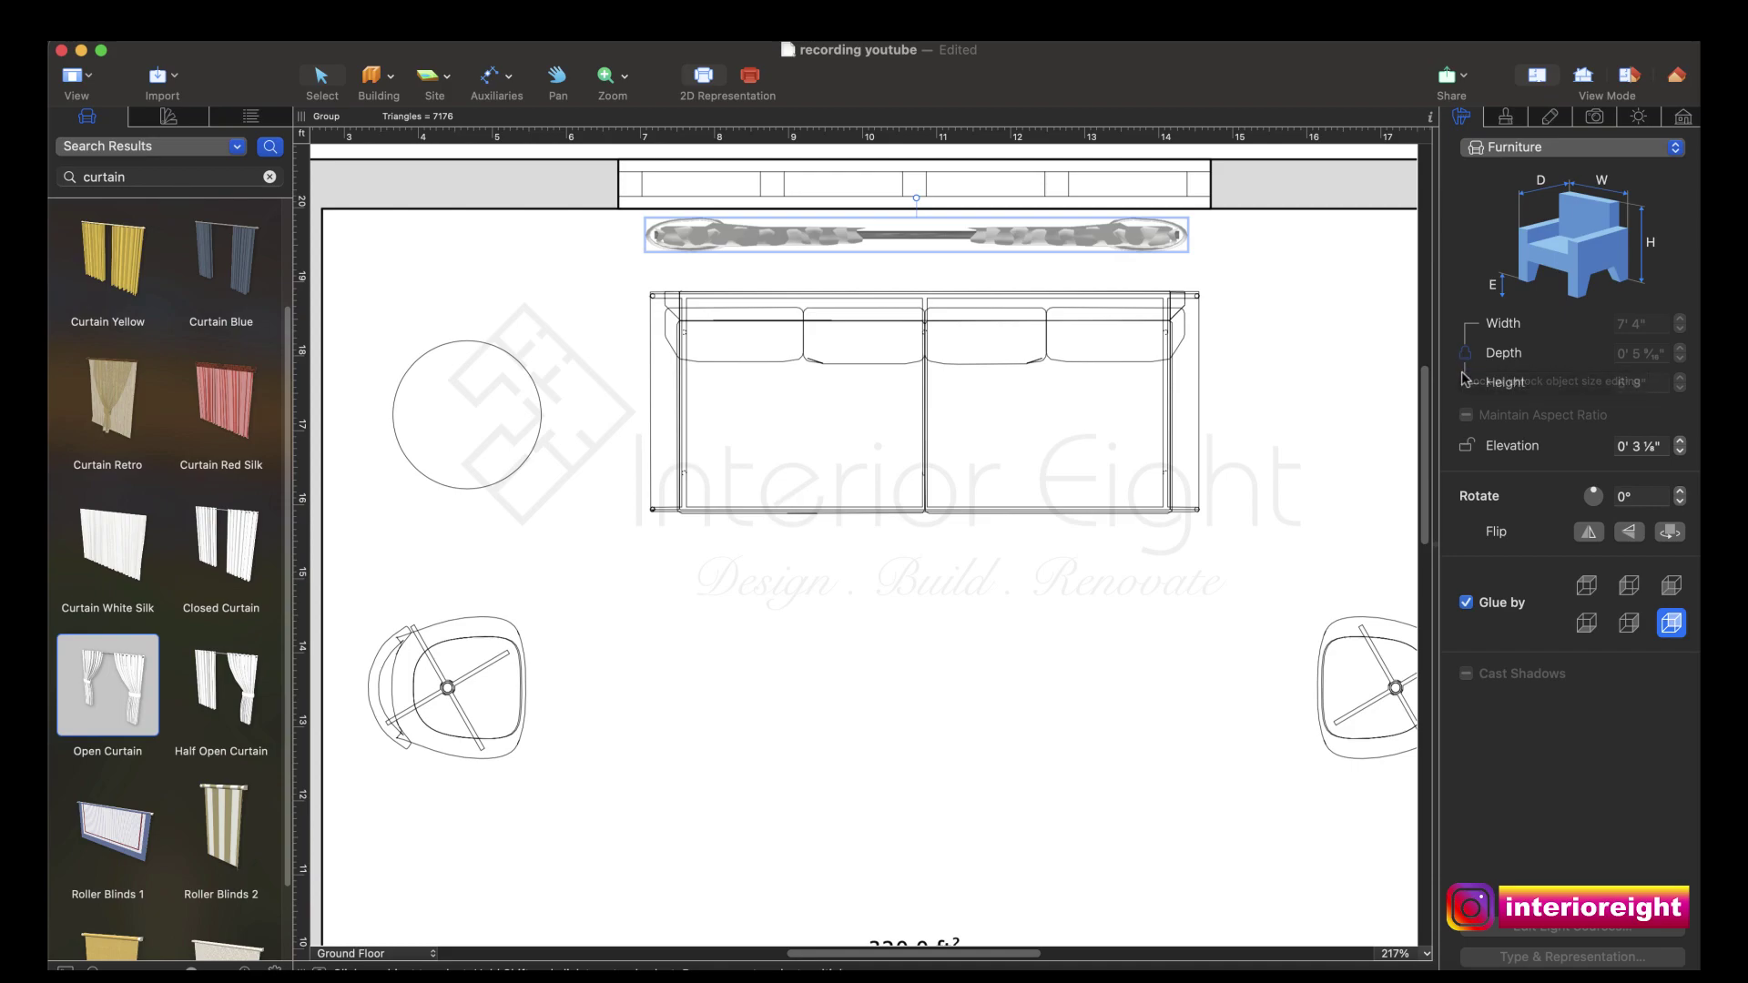
# Step: Merge the curtain group into one object and set its width to 9' without maintaining the aspect ratio
pyautogui.rightClick(1118, 248)
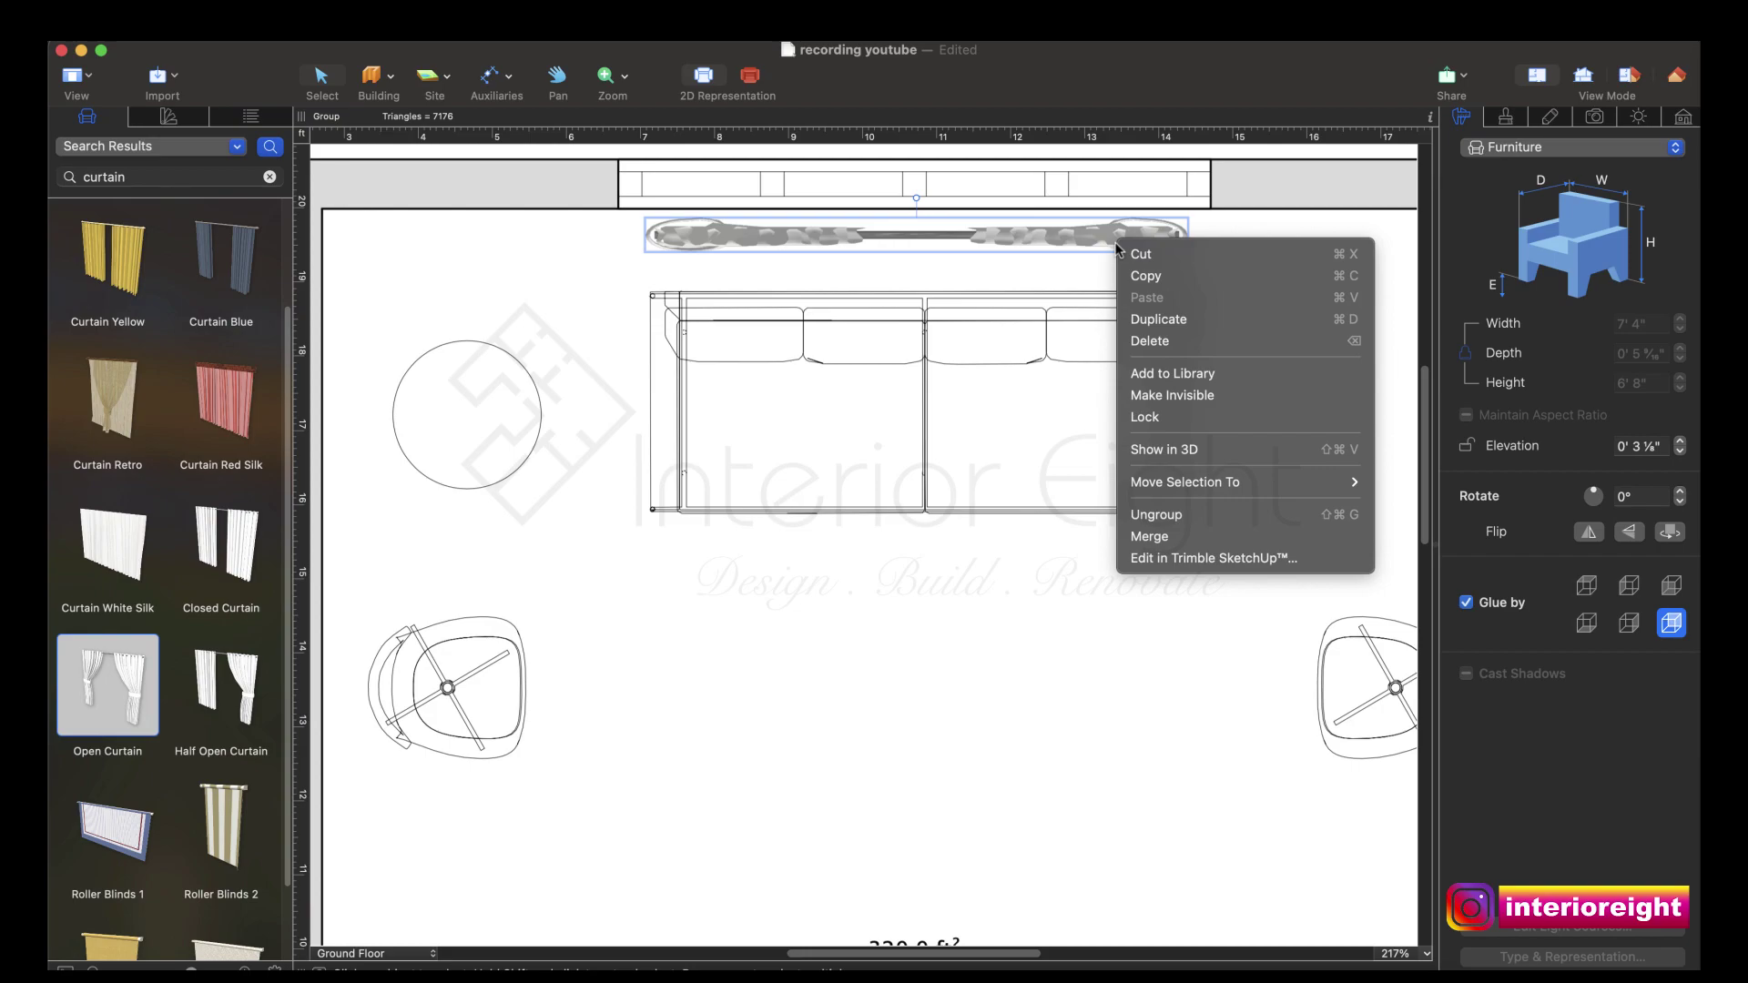
pyautogui.click(1192, 536)
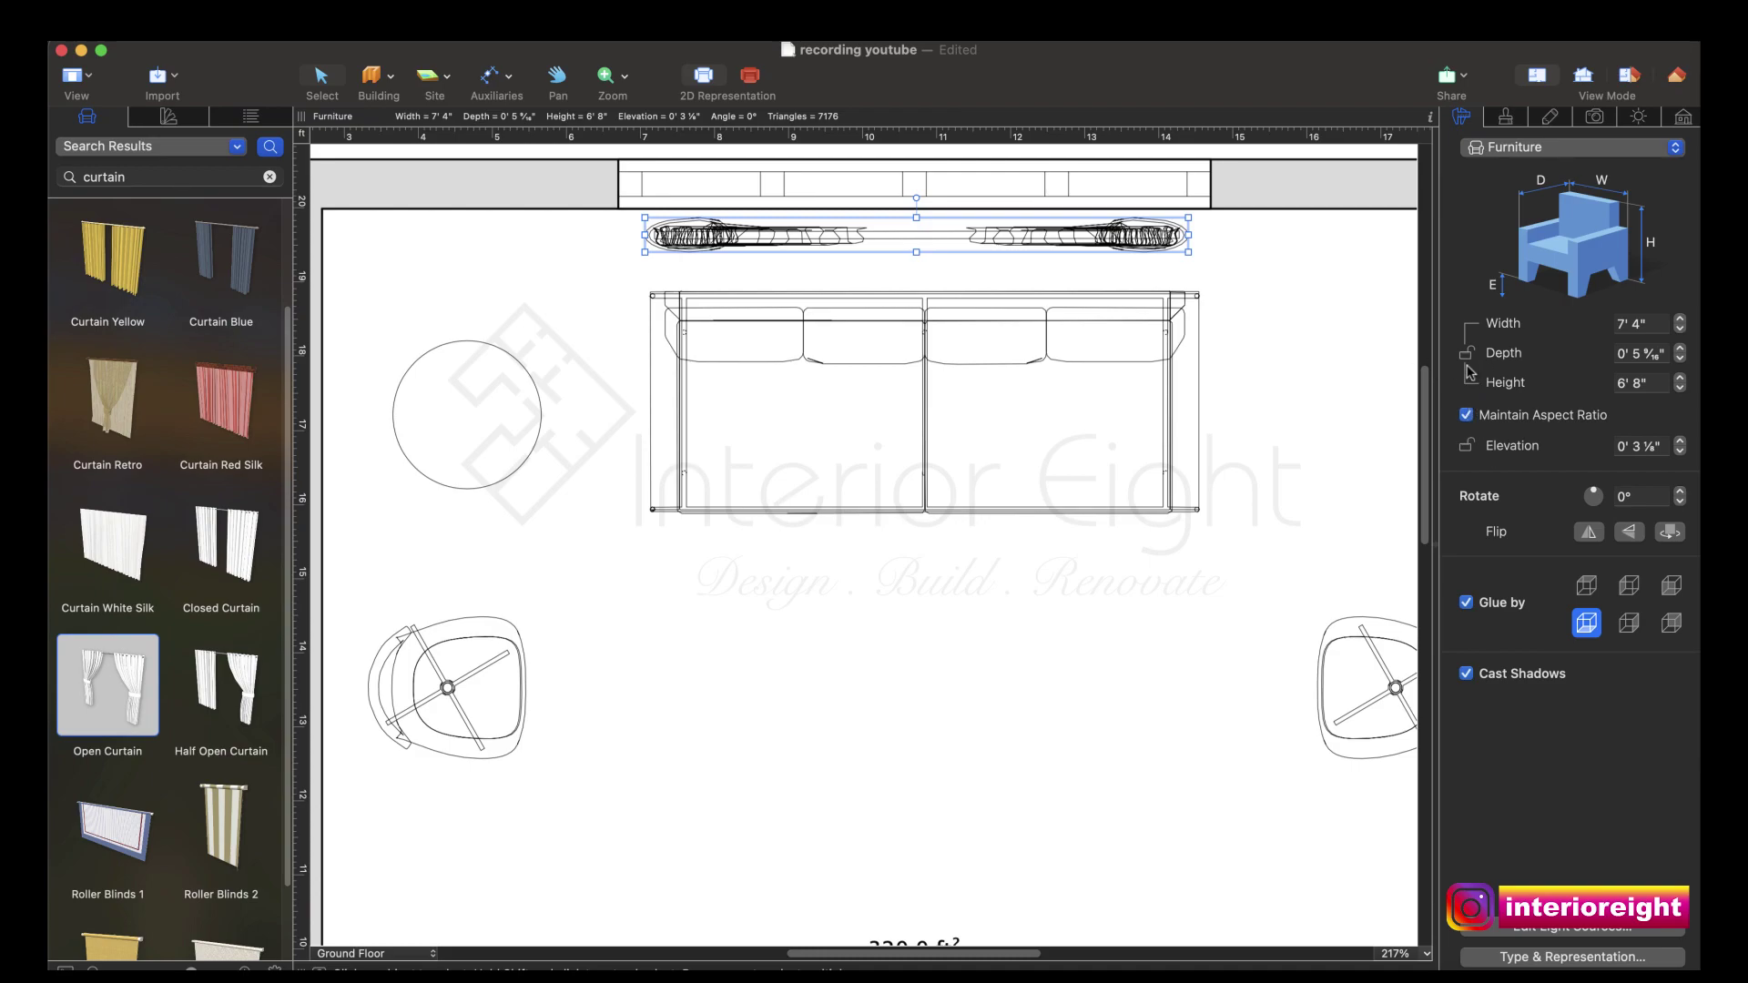
pyautogui.click(1465, 415)
pyautogui.click(1617, 325)
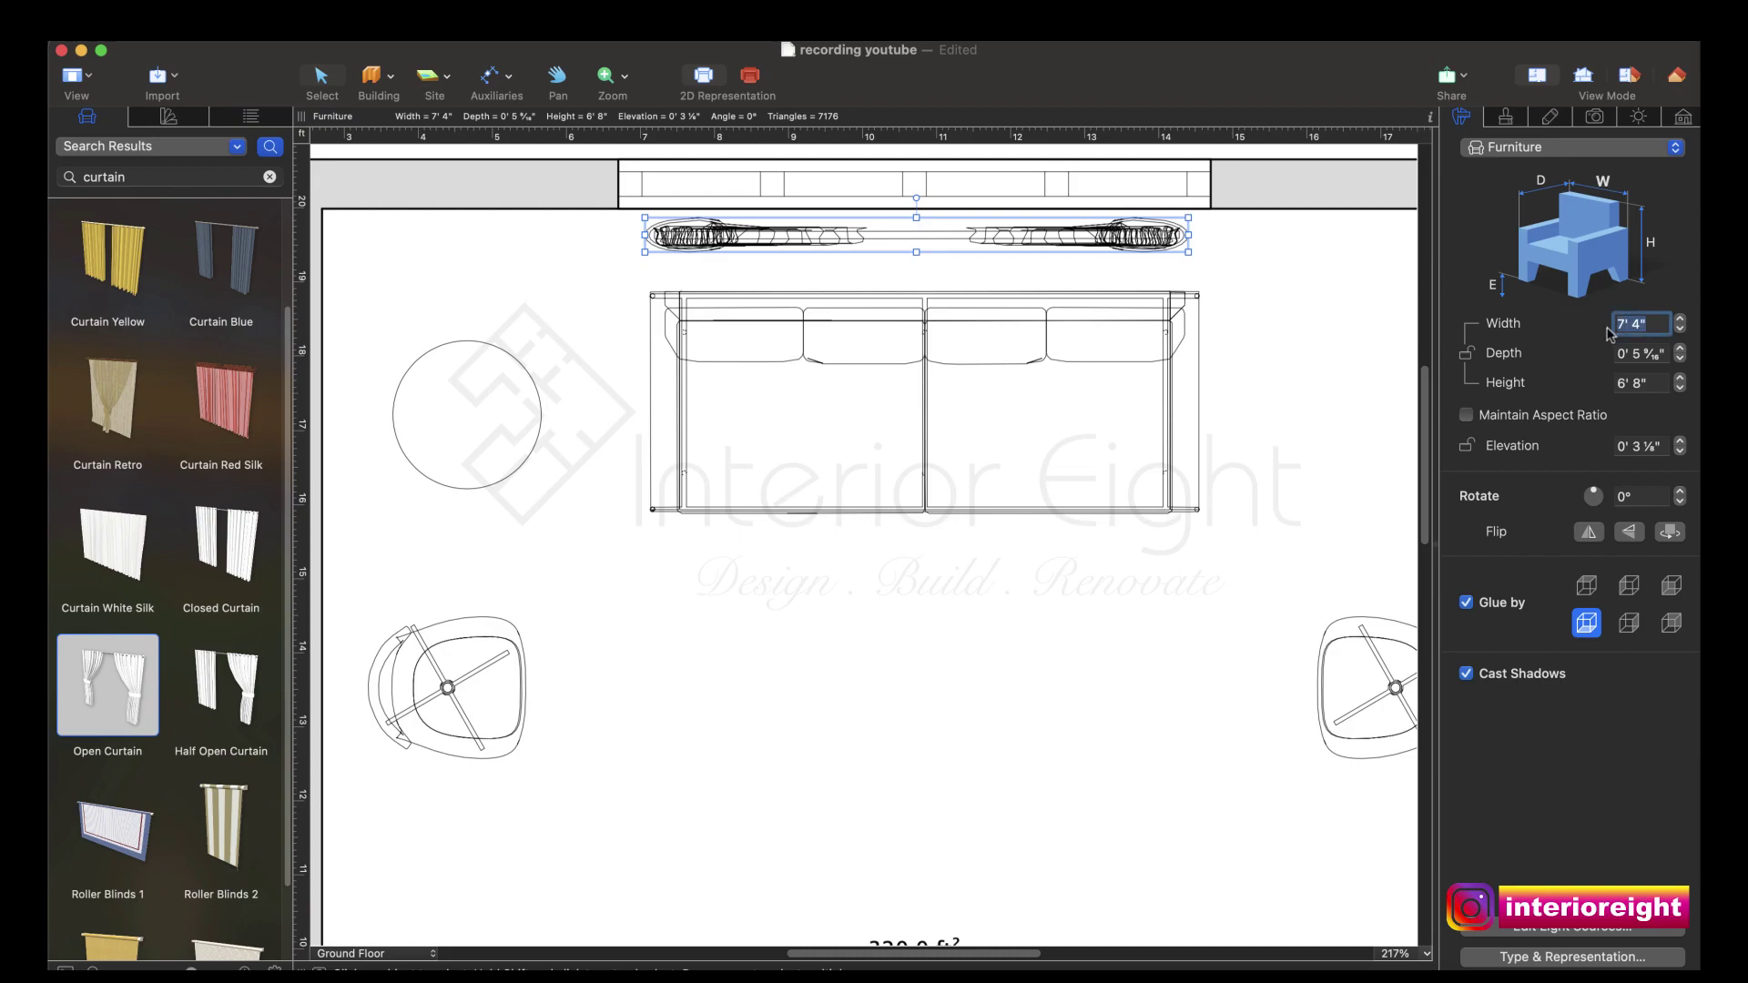
pyautogui.write('9')
pyautogui.press('Return')
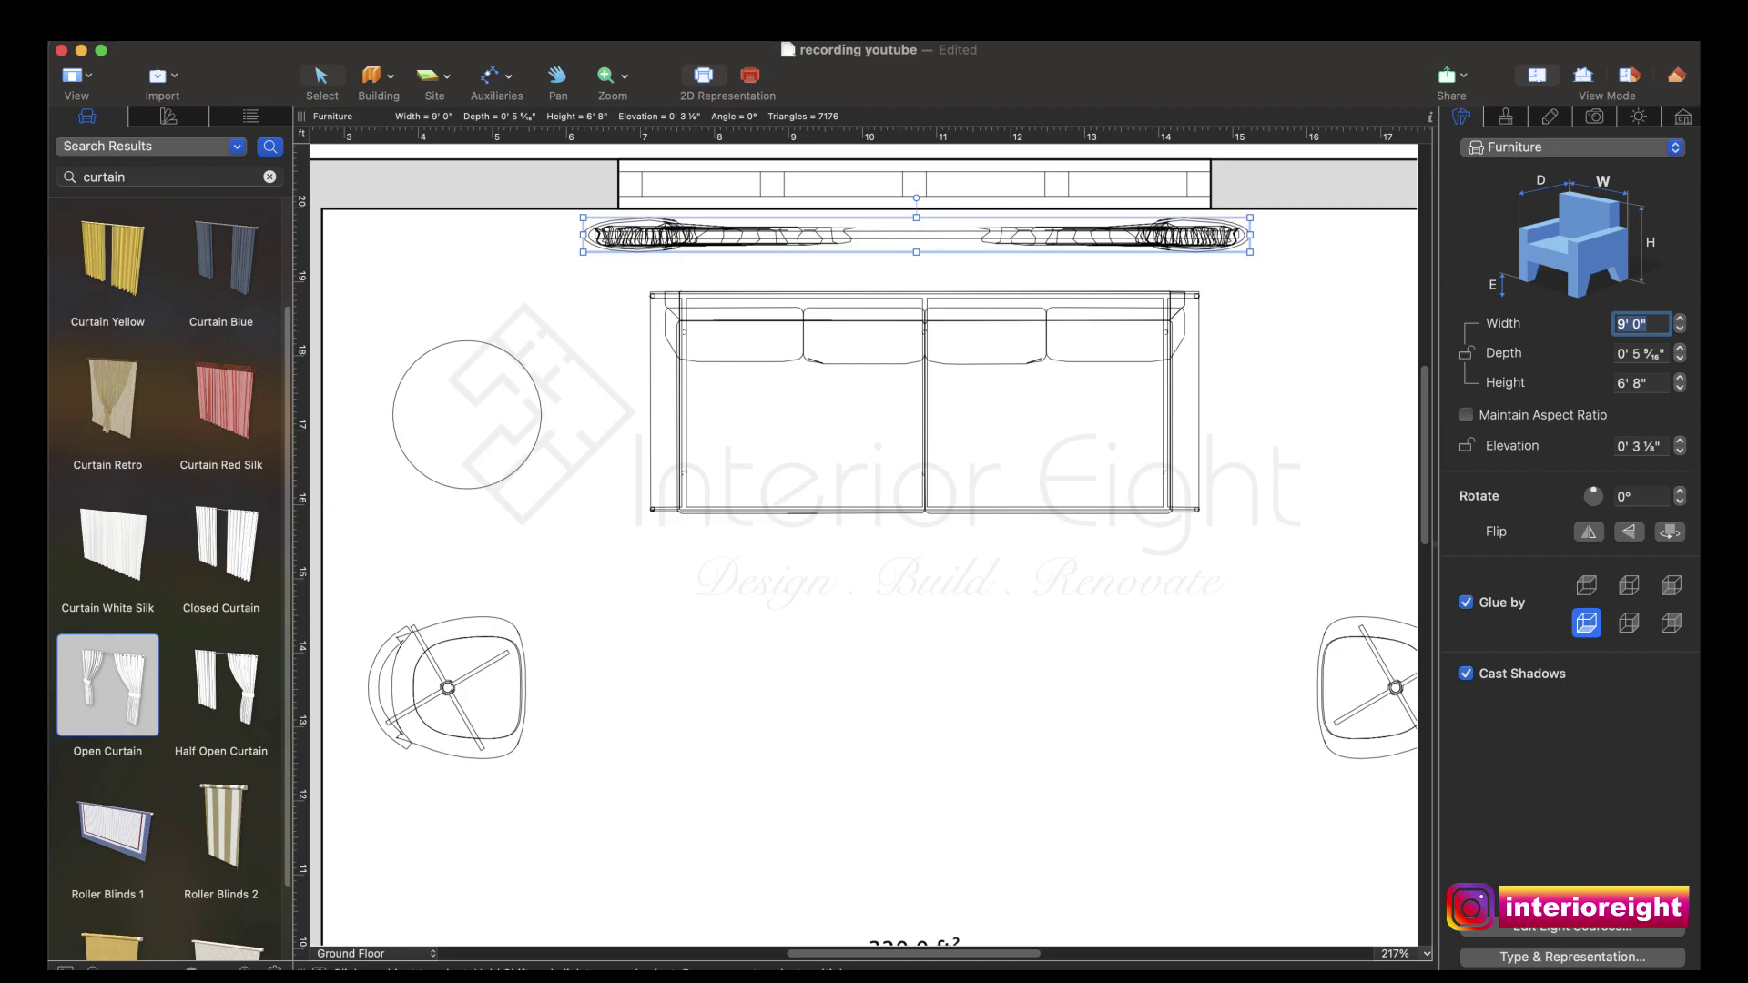
# Step: Set the curtain's height to 8' 3" and view it in 3D
pyautogui.click(1634, 386)
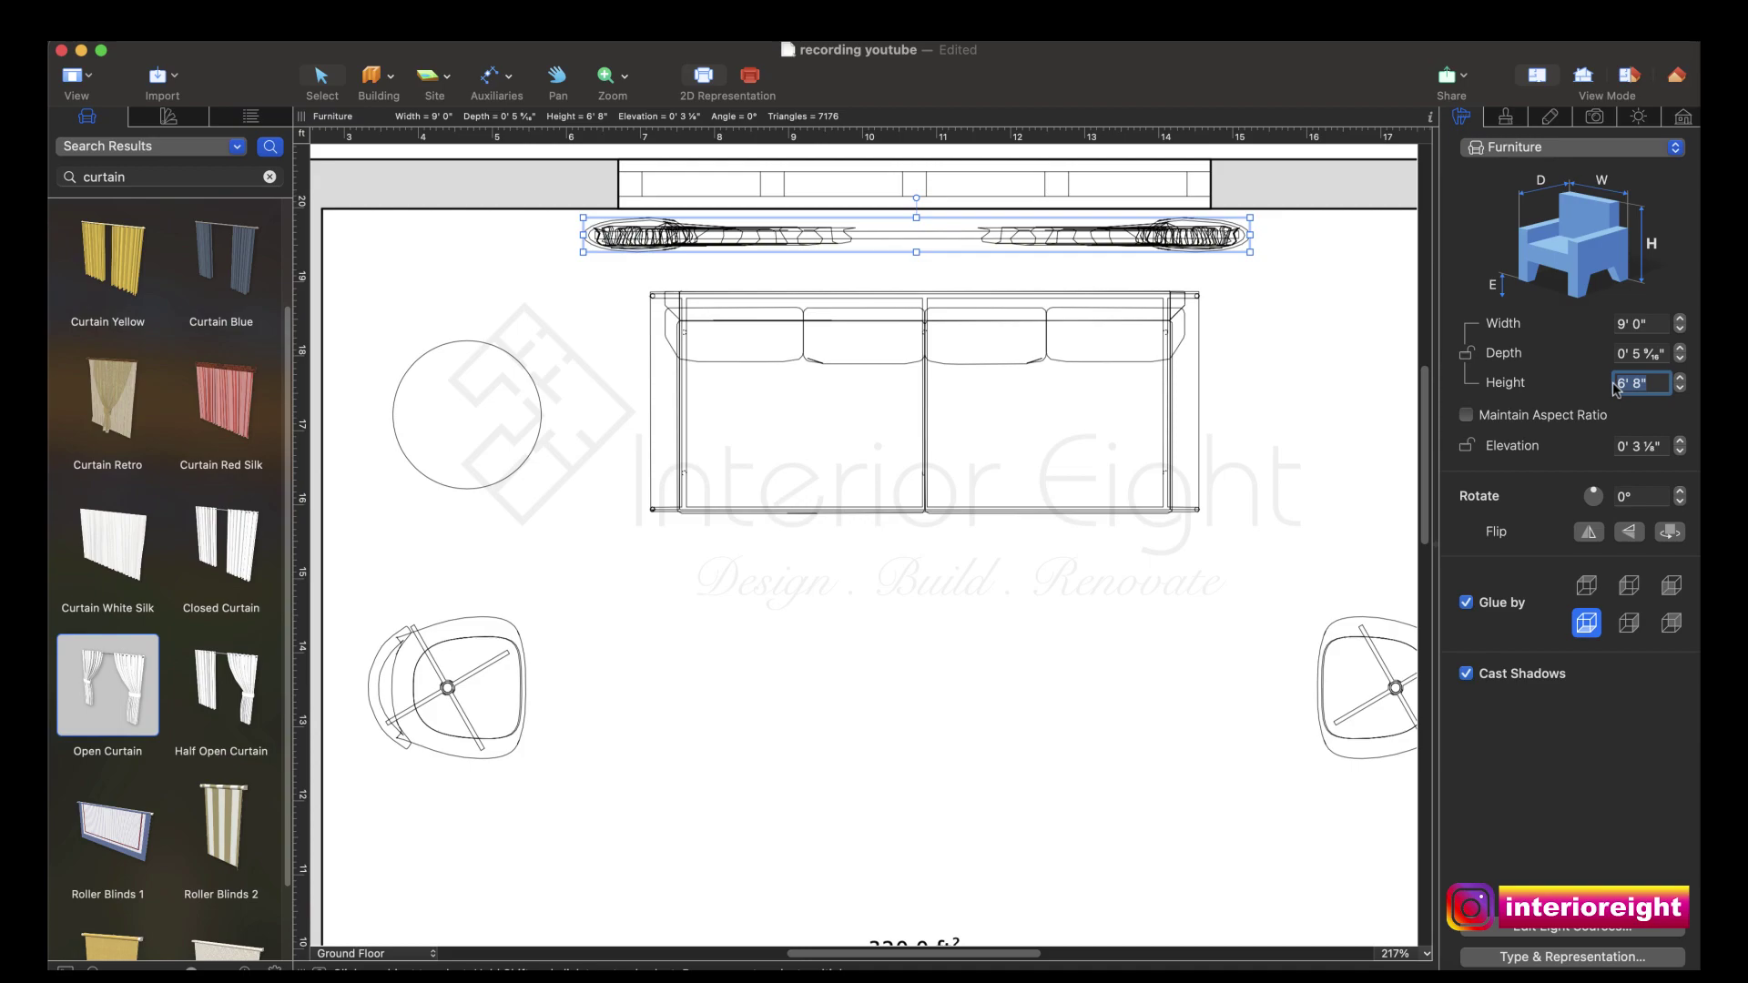
pyautogui.write("8'3")
pyautogui.press('Return')
pyautogui.click(1672, 82)
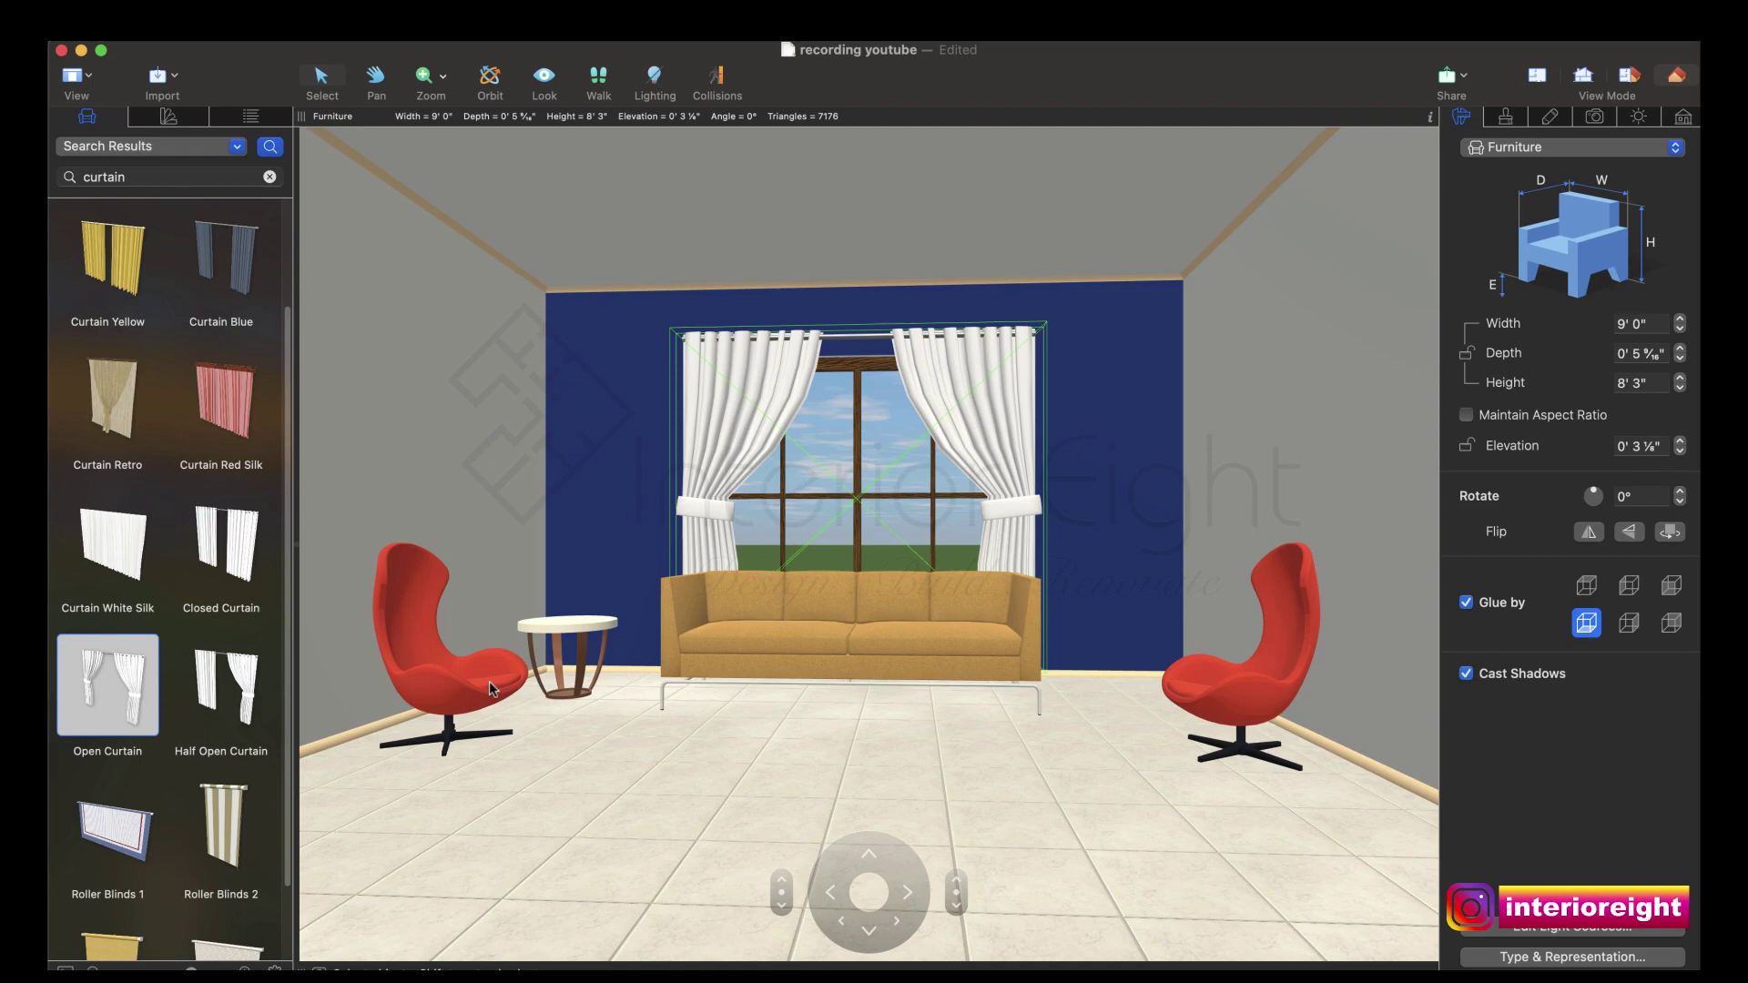
# Step: Browse the Fabric materials in the material library and apply 27_Red_Velvet to the sofa upholstery
pyautogui.scroll(5, 905, 588)
pyautogui.scroll(2, 905, 587)
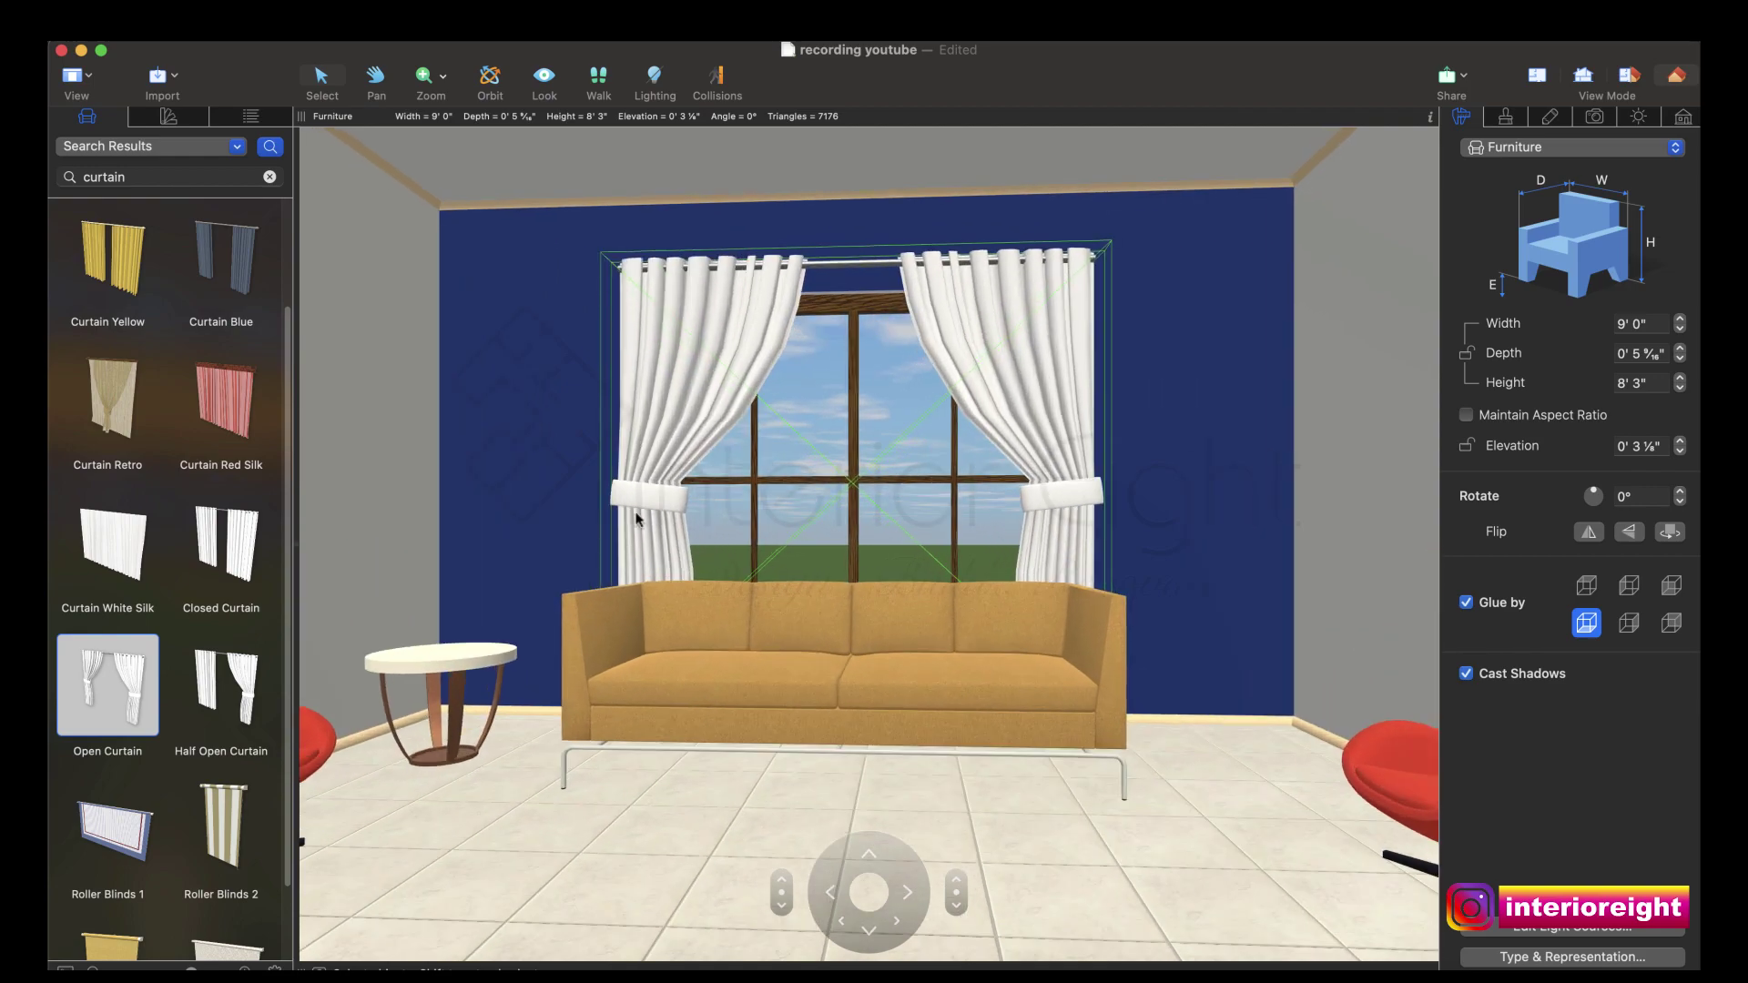
pyautogui.click(161, 124)
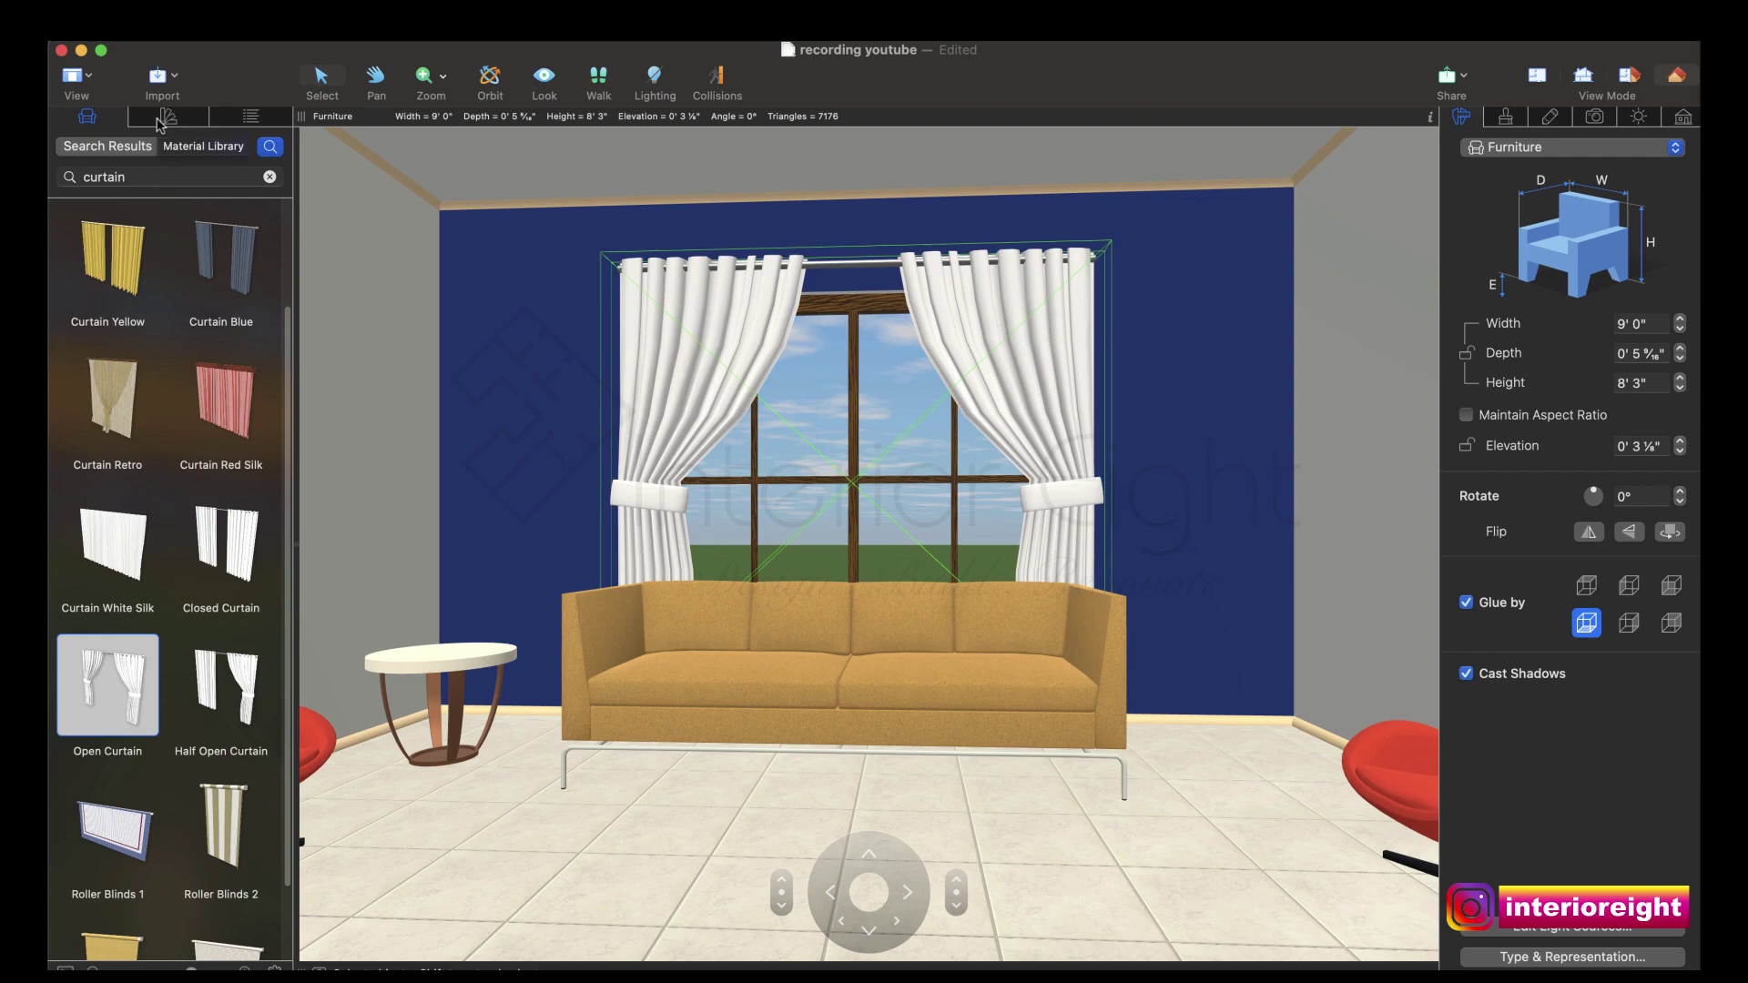
pyautogui.click(218, 146)
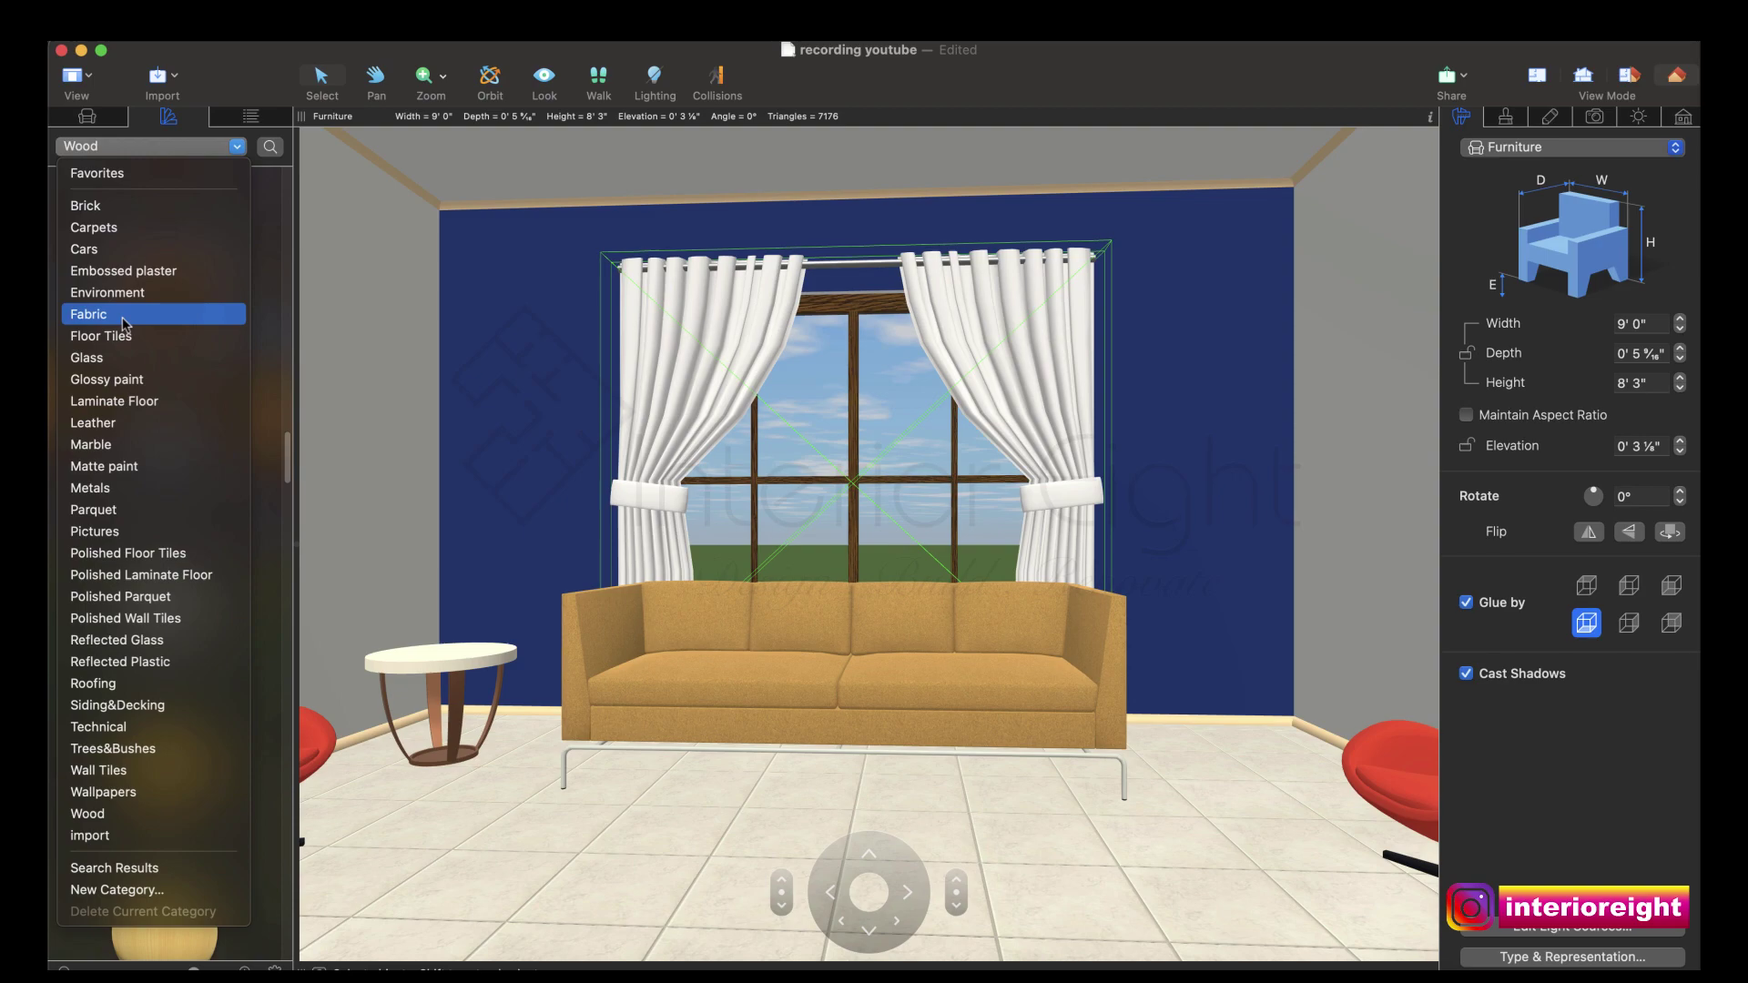
pyautogui.click(124, 316)
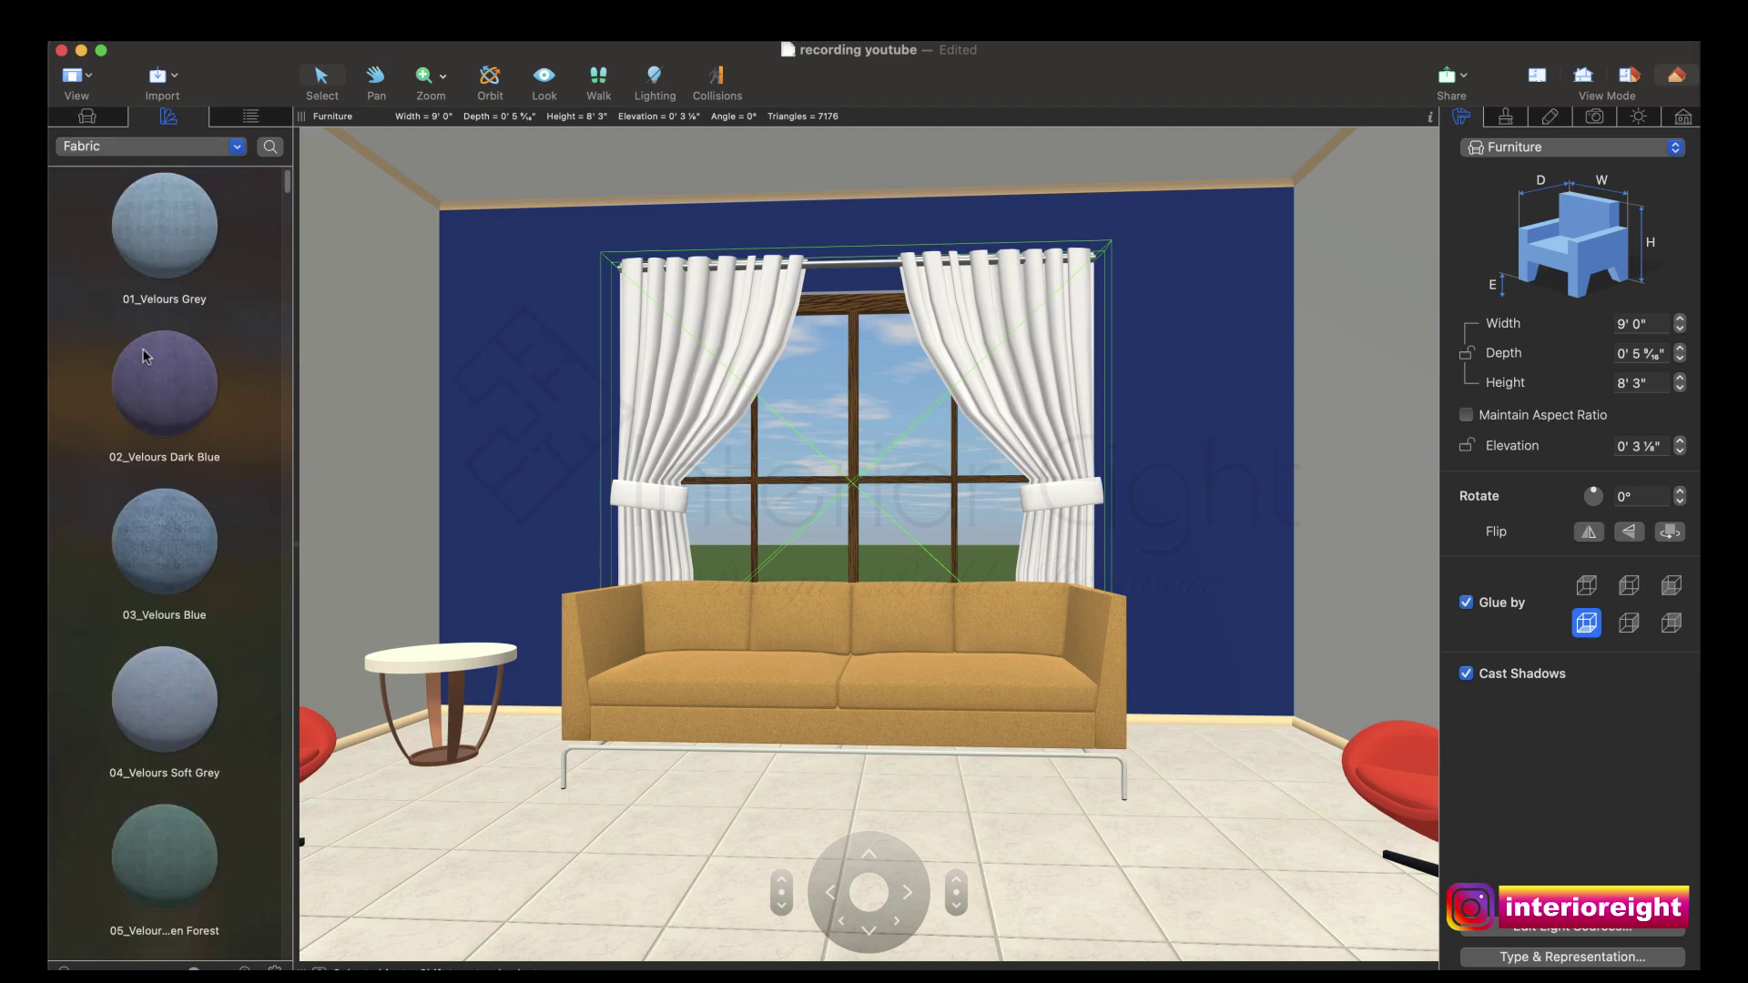
pyautogui.scroll(-5, 161, 405)
pyautogui.scroll(-6, 161, 408)
pyautogui.scroll(-10, 160, 412)
pyautogui.scroll(-4, 158, 439)
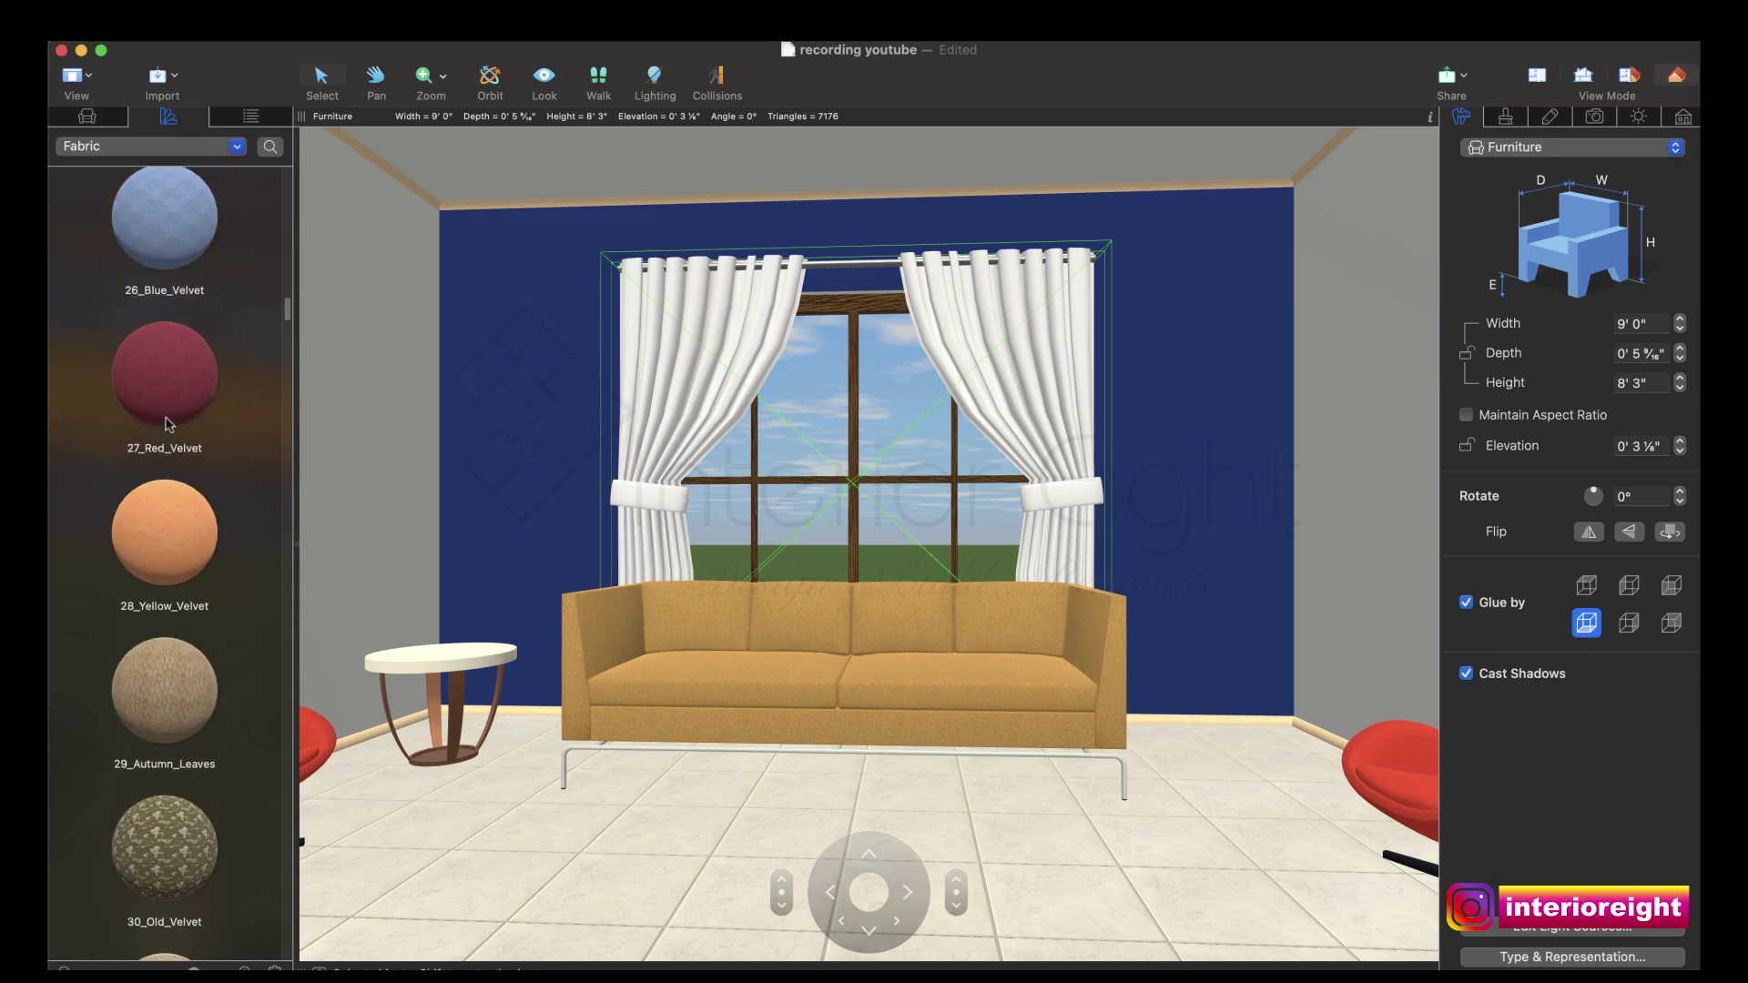
pyautogui.moveTo(173, 406); pyautogui.dragTo(766, 702)
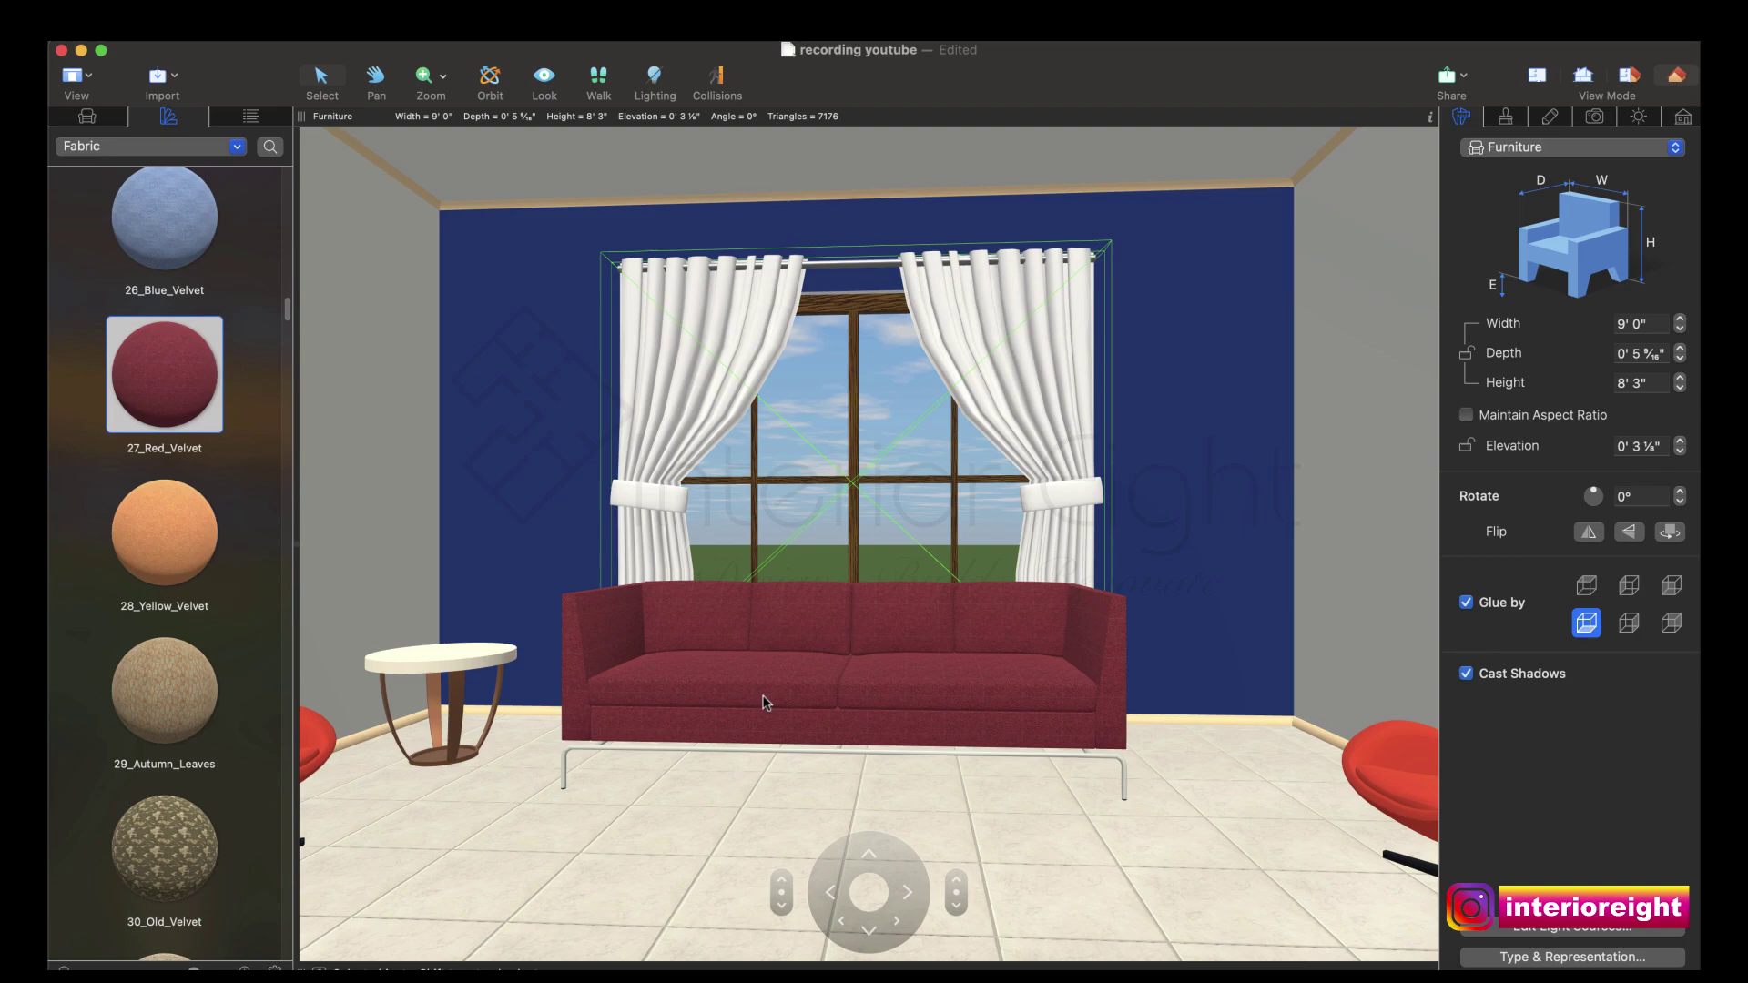
# Step: Apply the 26_Blue_Velvet fabric to both red egg chairs on either side of the sofa
pyautogui.scroll(-5, 765, 702)
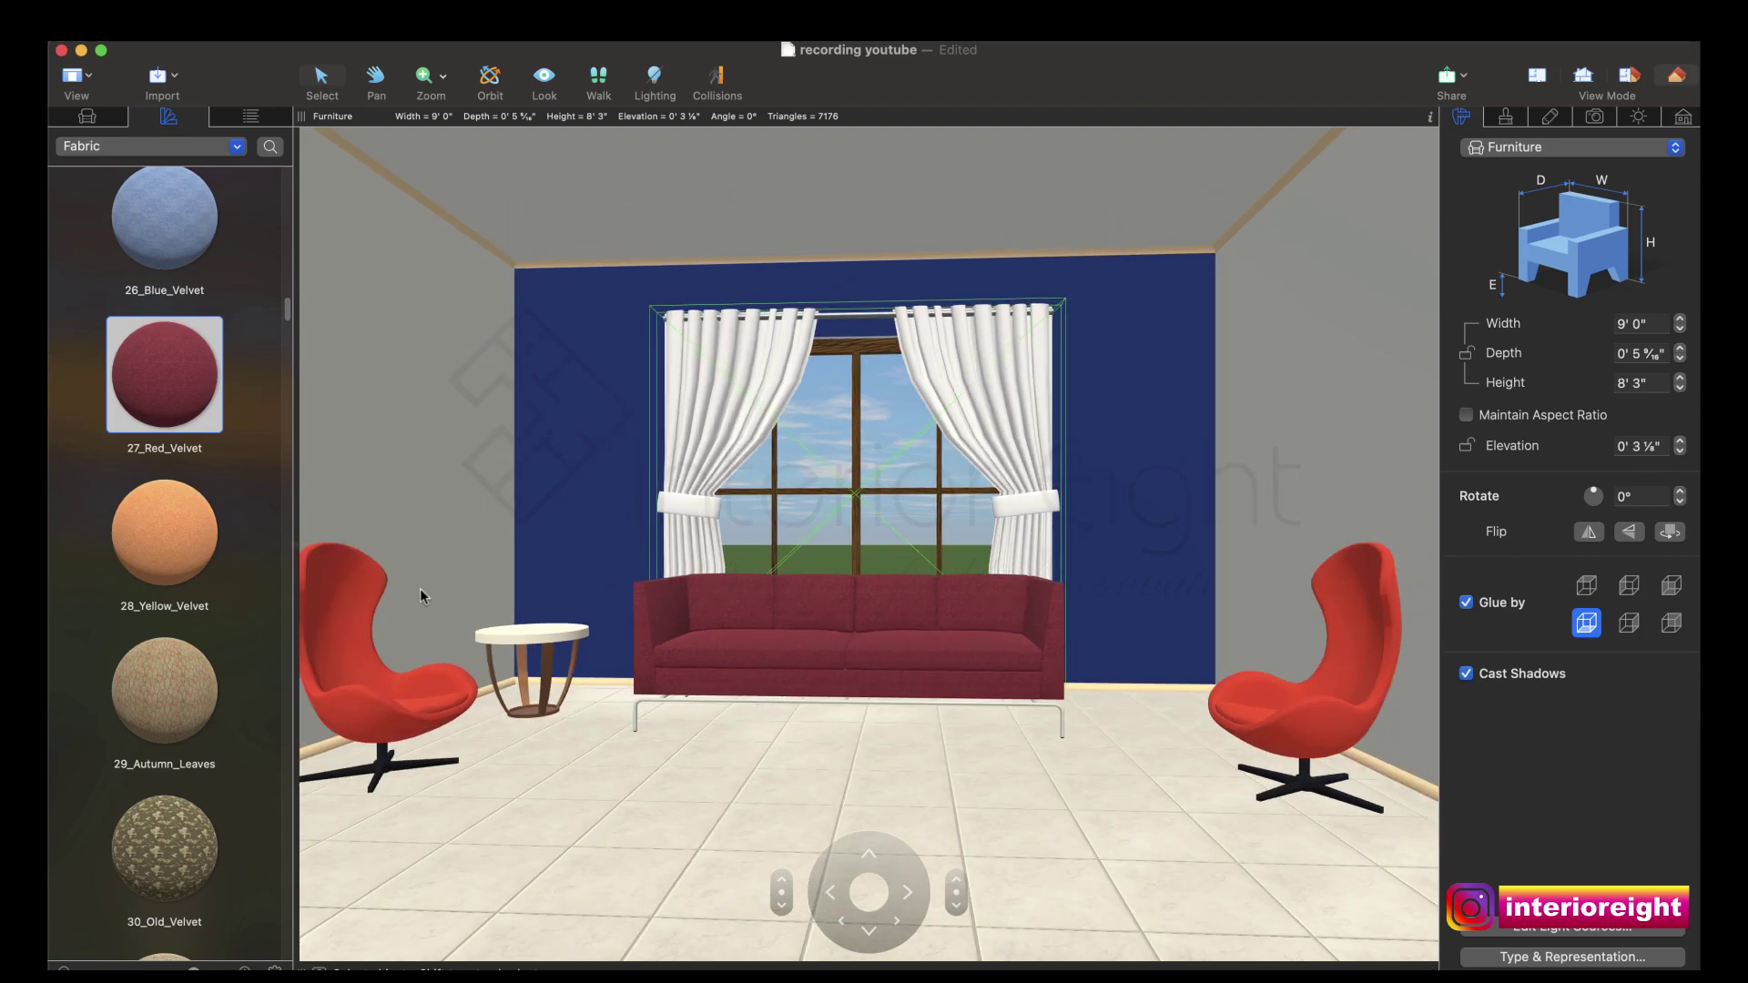
pyautogui.scroll(-4, 155, 537)
pyautogui.scroll(5, 155, 542)
pyautogui.moveTo(164, 281); pyautogui.dragTo(392, 690)
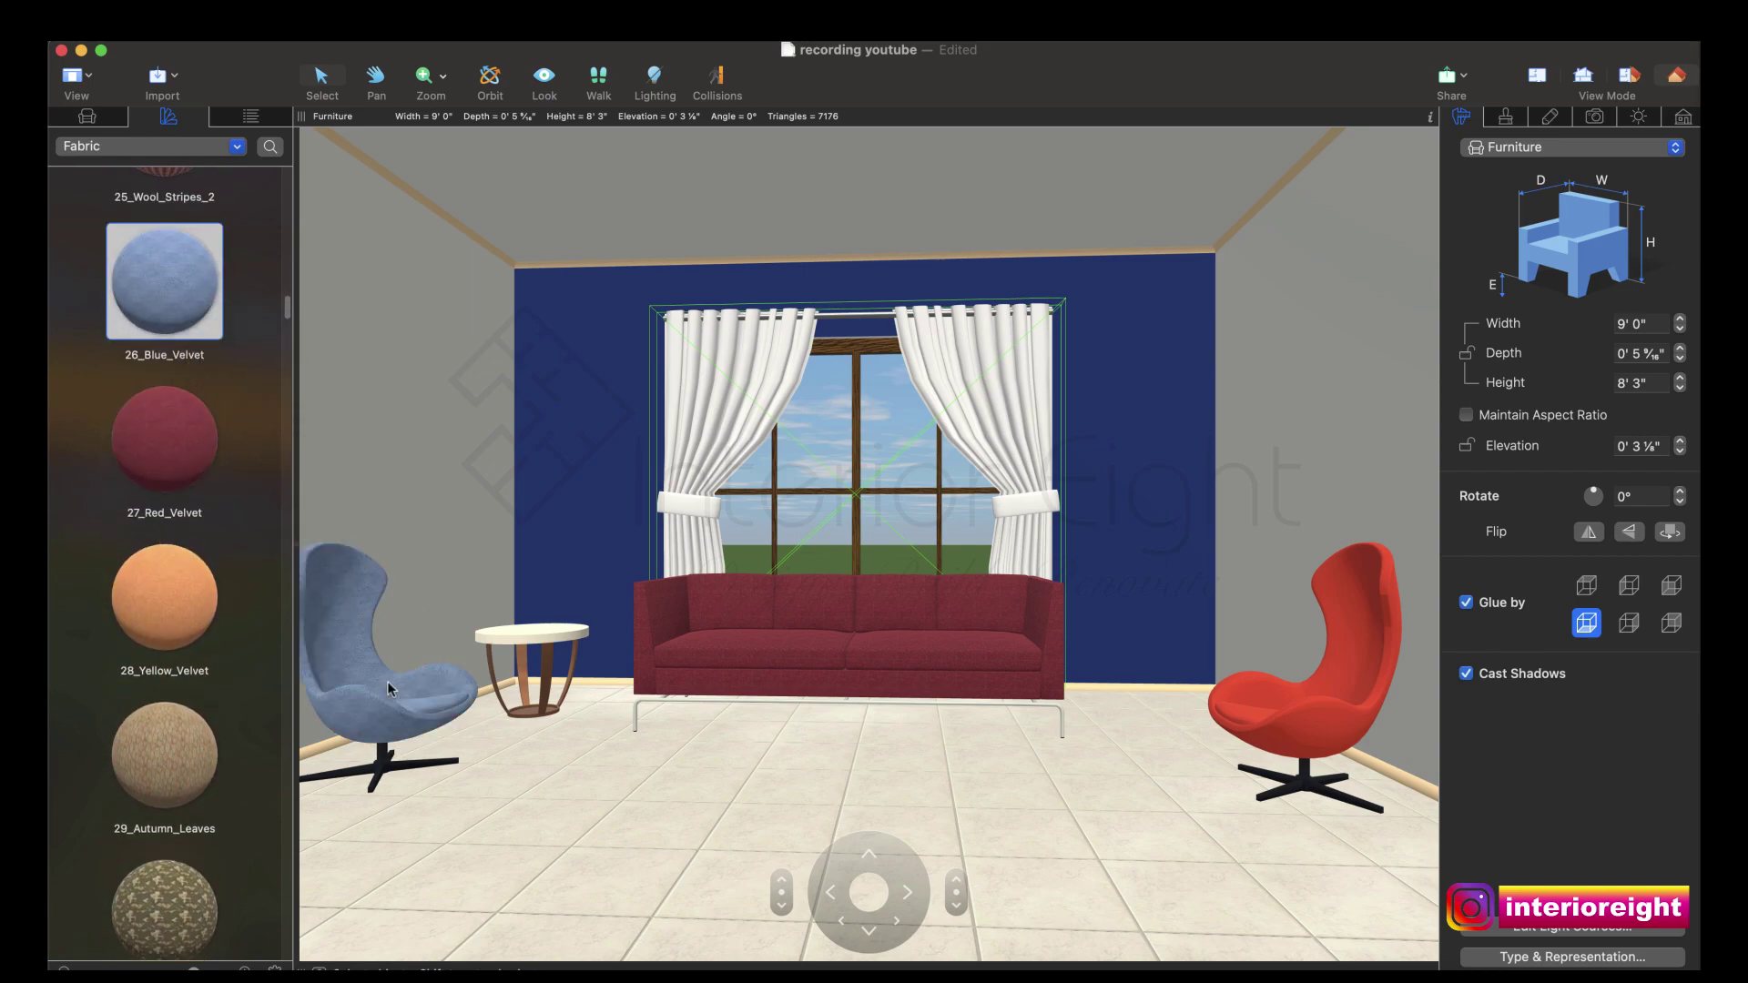
pyautogui.moveTo(198, 314); pyautogui.dragTo(1351, 729)
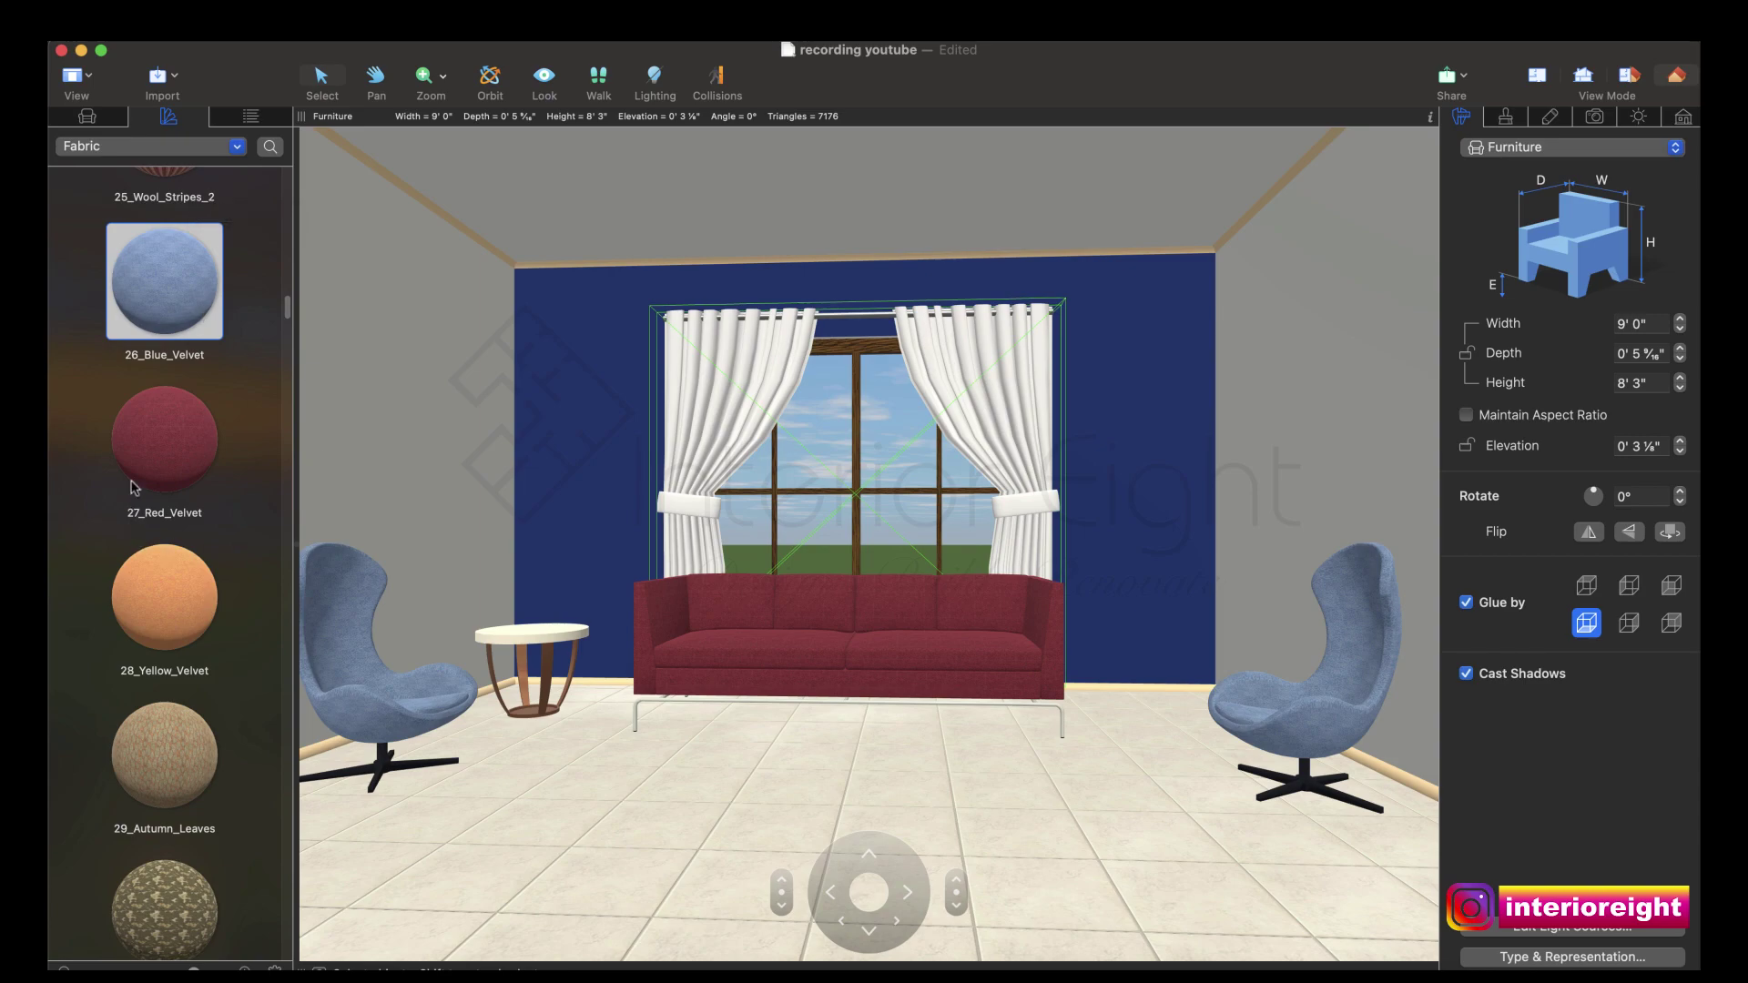
# Step: Apply the 39_Garden_Splash fabric to the curtains at the window and deselect the curtain object
pyautogui.scroll(-10, 148, 464)
pyautogui.scroll(-2, 148, 466)
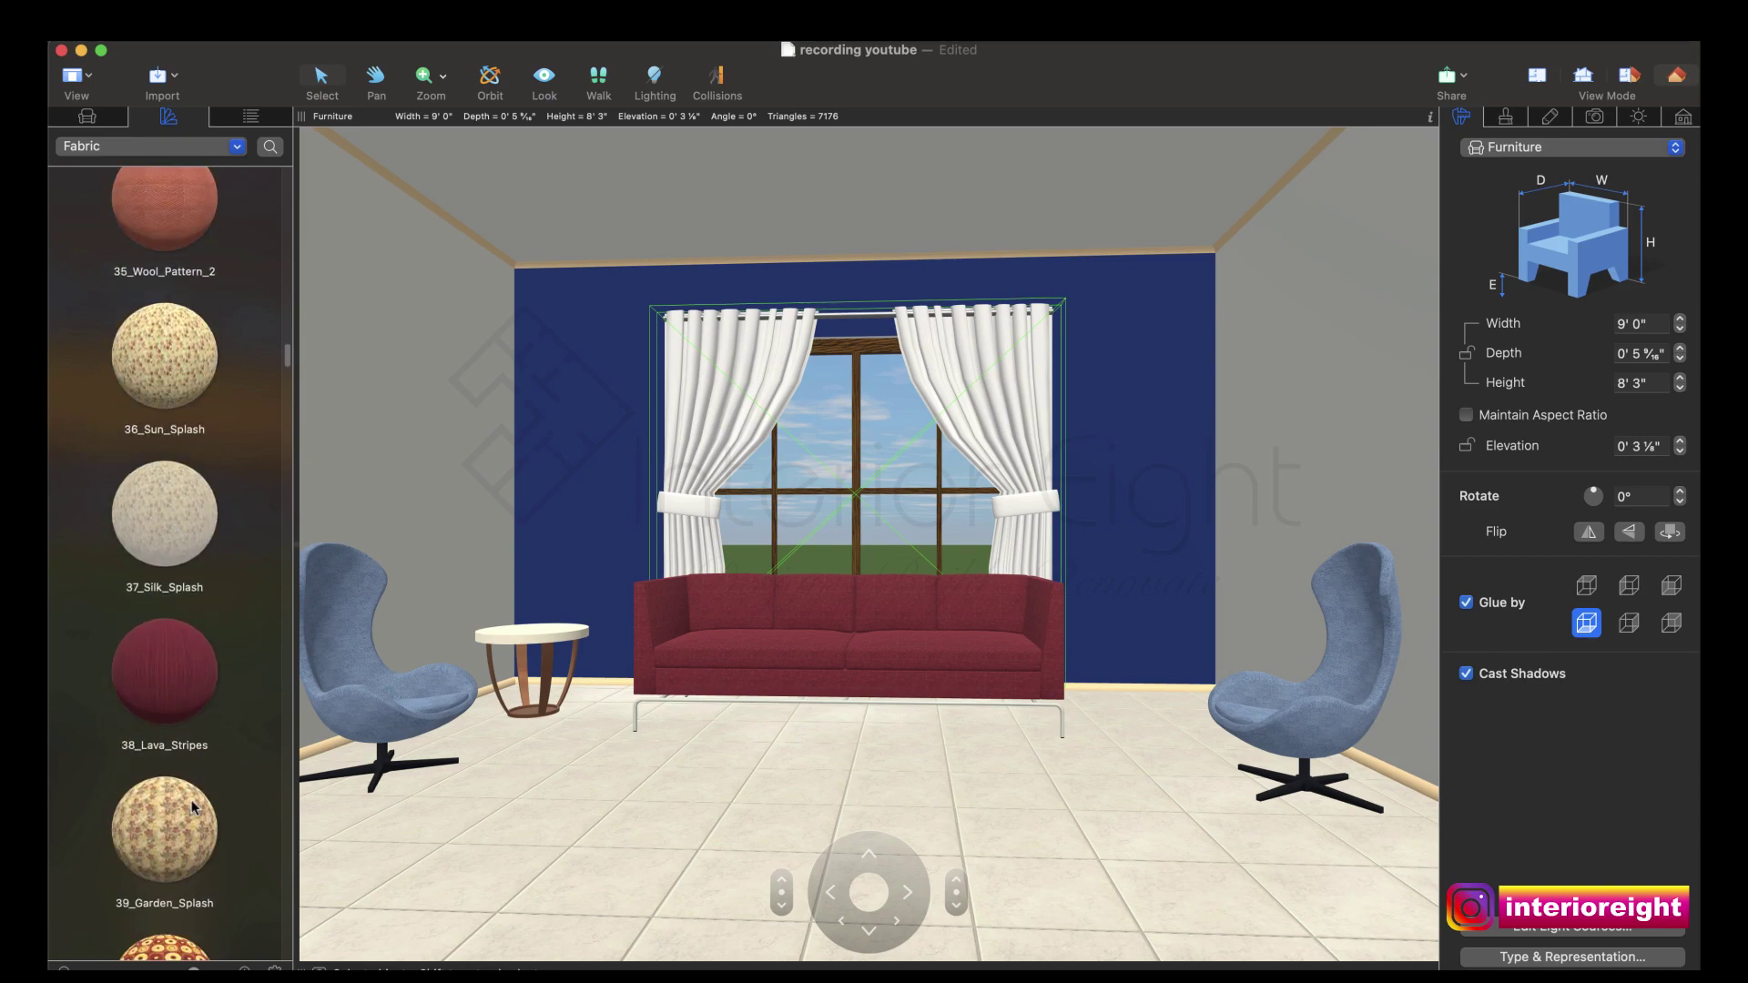
pyautogui.moveTo(188, 824); pyautogui.dragTo(709, 407)
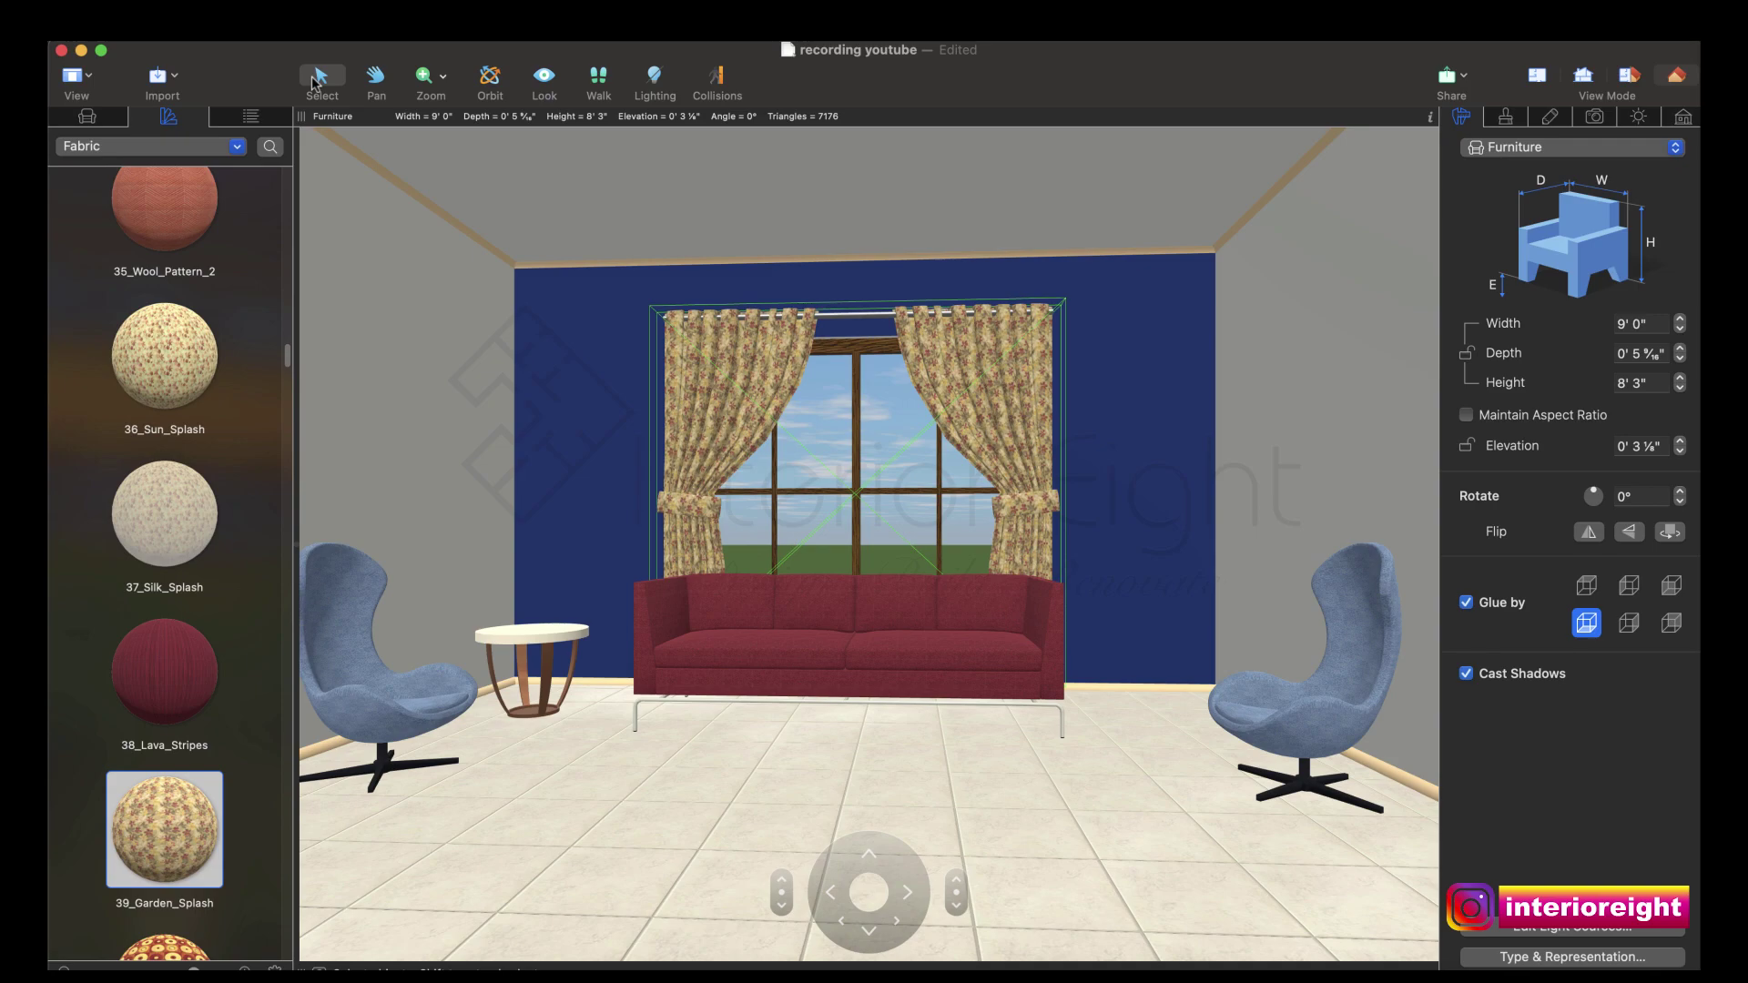
pyautogui.press('Escape')
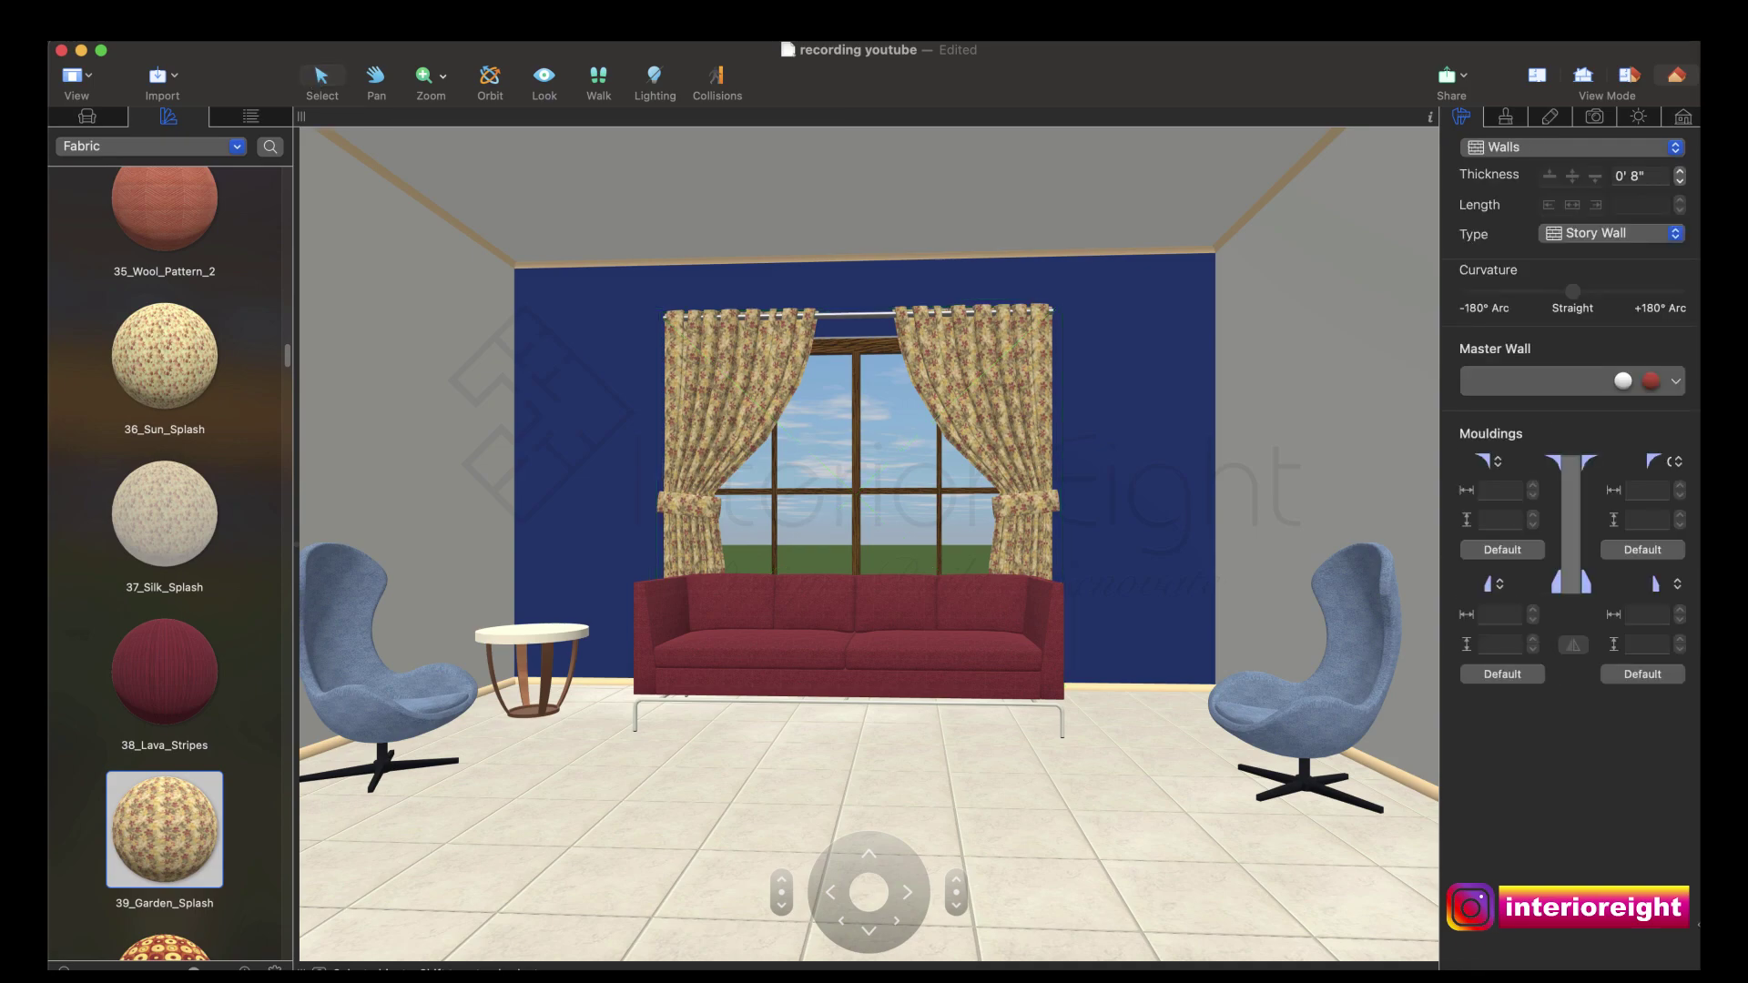